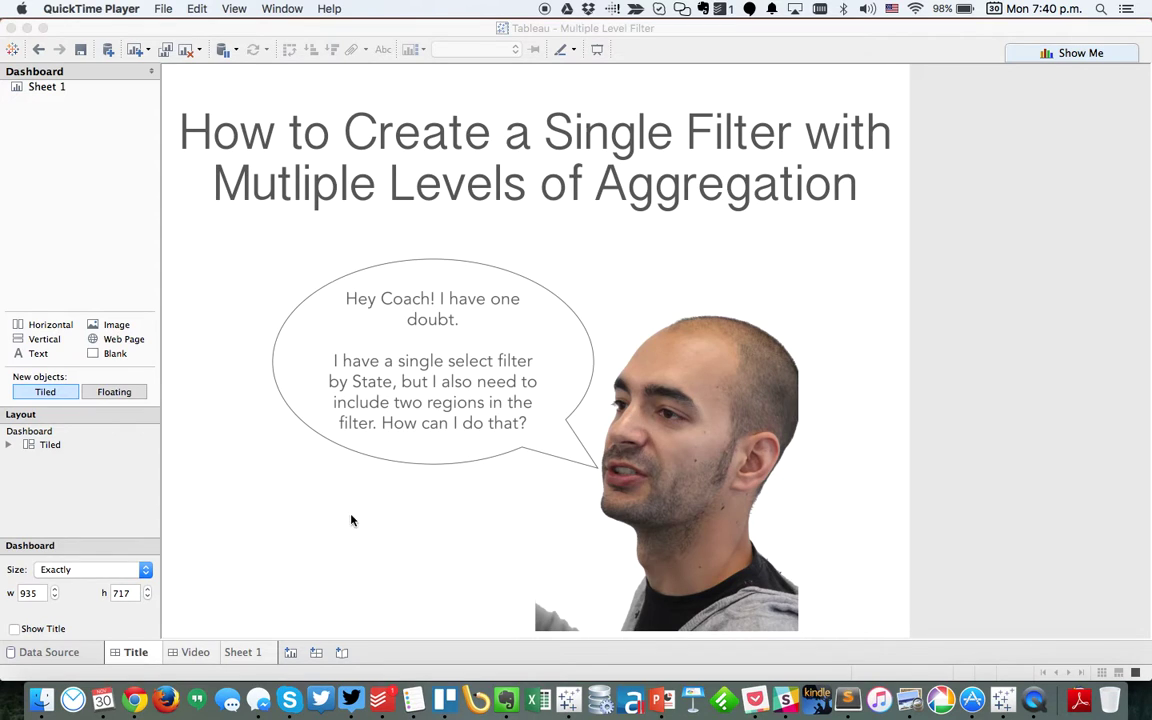
- On Sheet 1, put State on Rows and SUM(Sales) on Columns as horizontal bars
{"action": "left_click", "coordinate": [255, 651]}
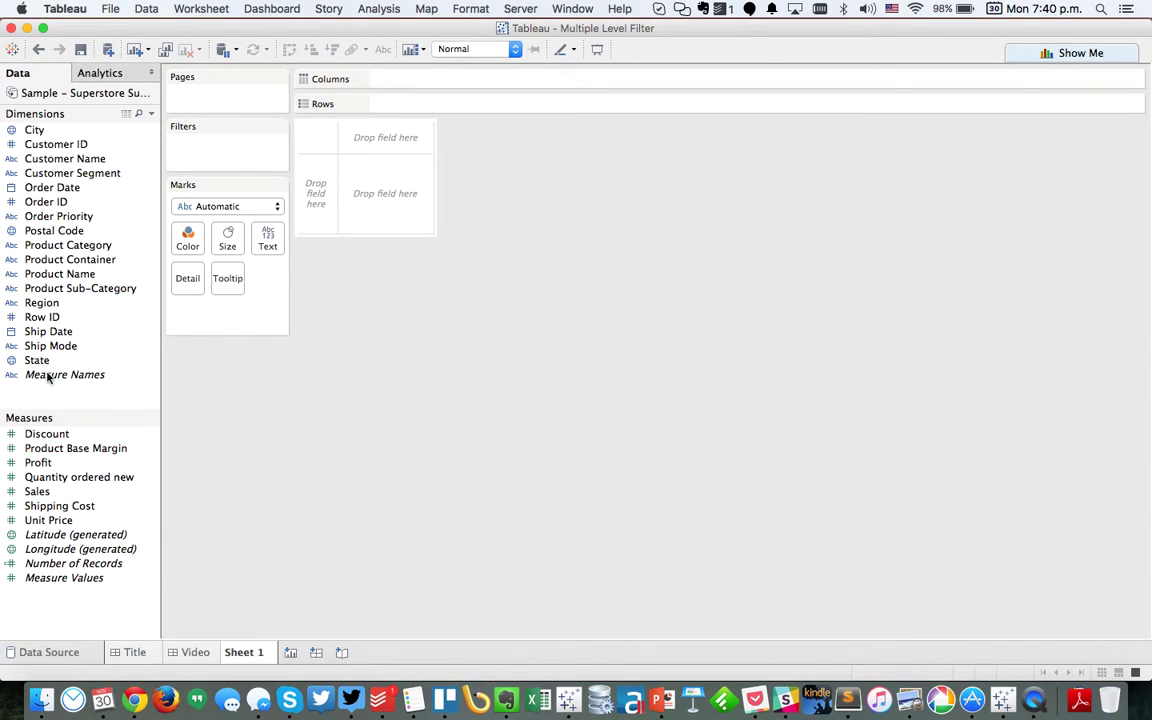
{"action": "left_click_drag", "start_coordinate": [47, 360], "coordinate": [310, 214]}
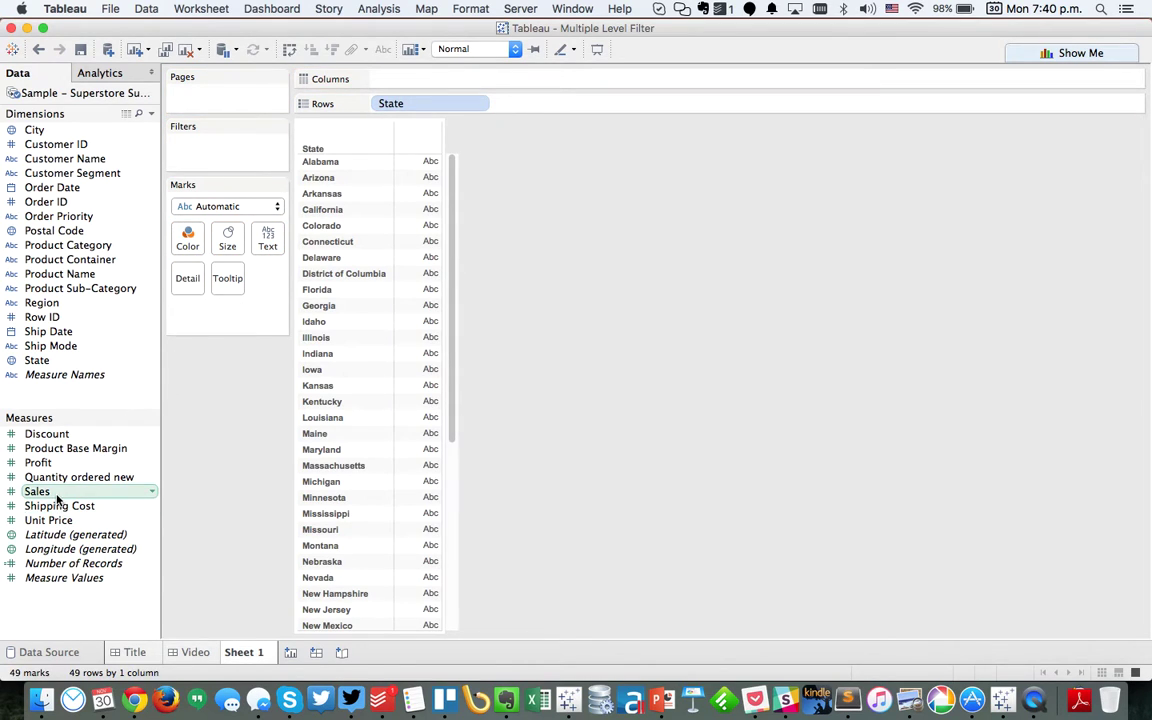
{"action": "left_click_drag", "start_coordinate": [52, 491], "coordinate": [443, 79]}
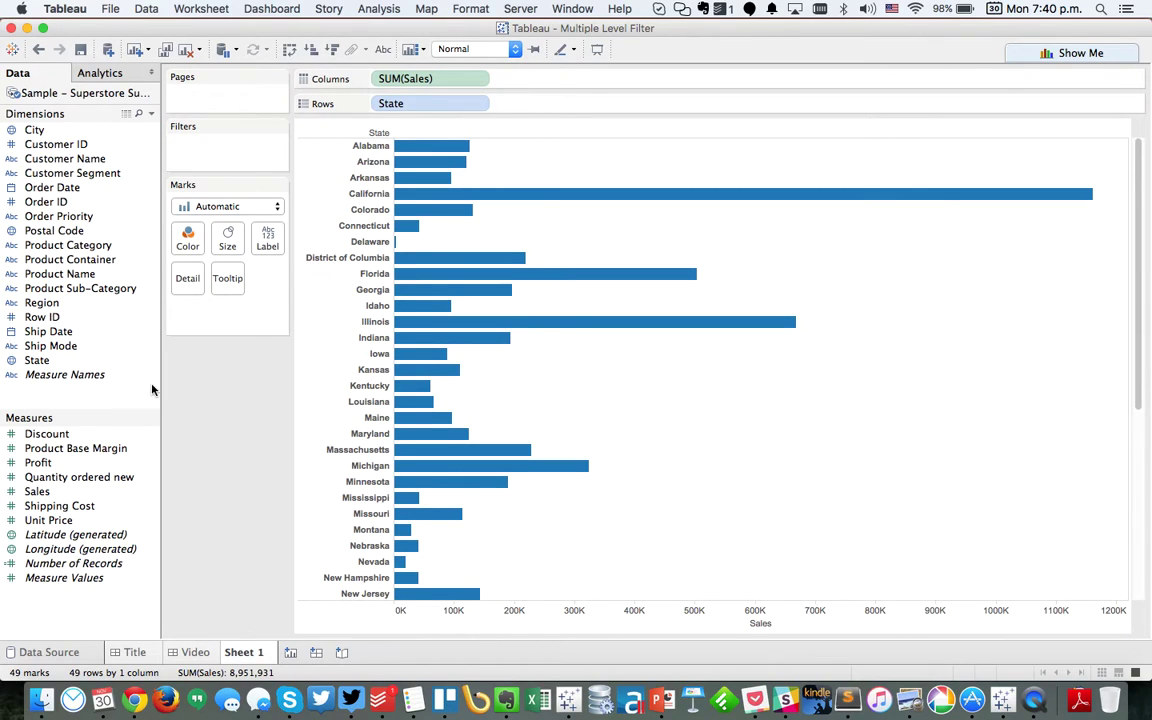
- Group the state rows under Region, then select the Illinois and Central headers
{"action": "left_click_drag", "start_coordinate": [45, 302], "coordinate": [328, 104]}
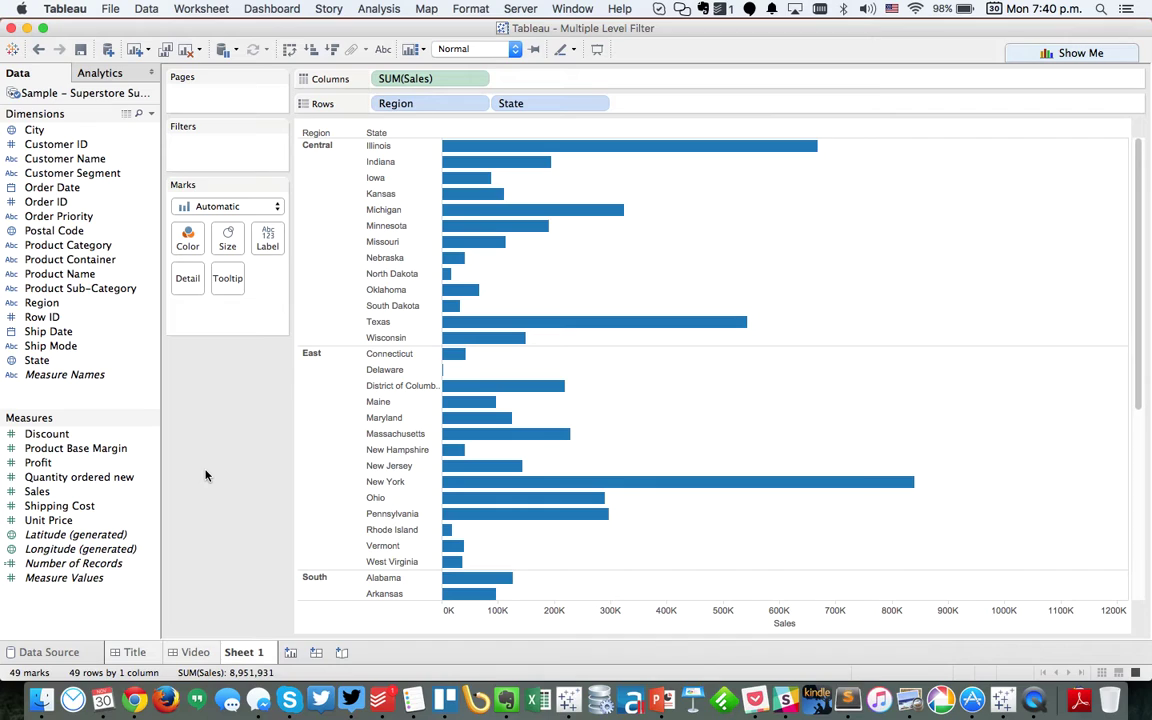
{"action": "scroll", "coordinate": [774, 419], "scroll_direction": "down", "scroll_amount": 10}
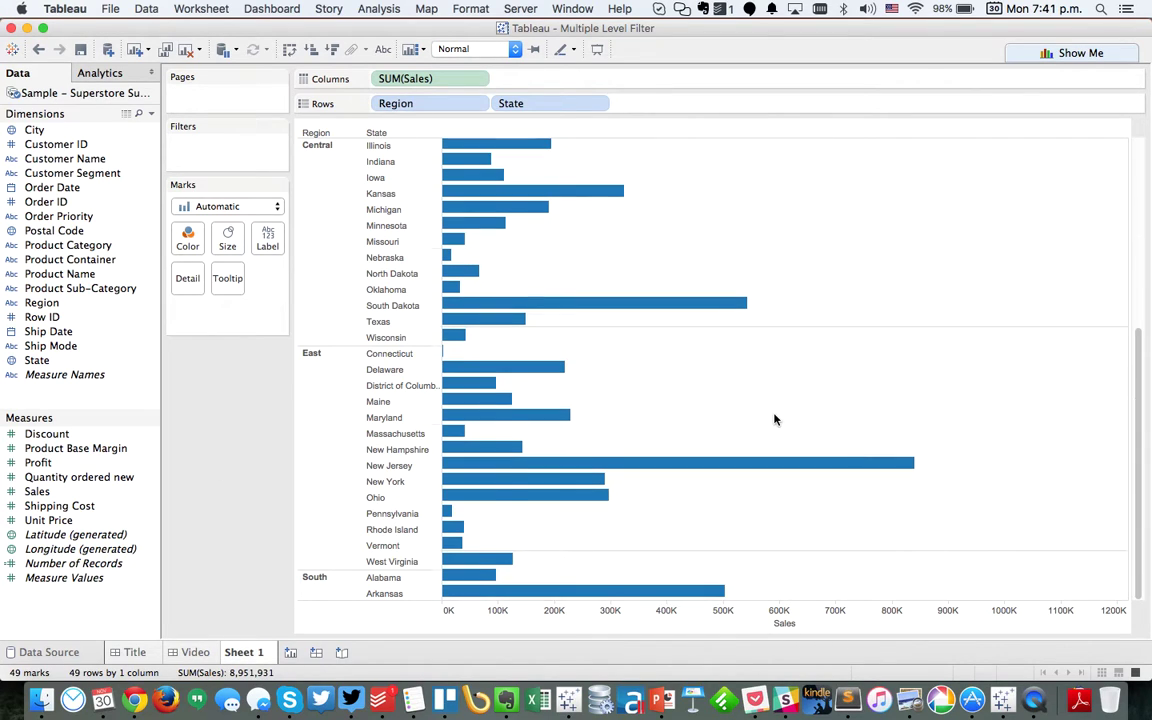
{"action": "scroll", "coordinate": [774, 419], "scroll_direction": "up", "scroll_amount": 10}
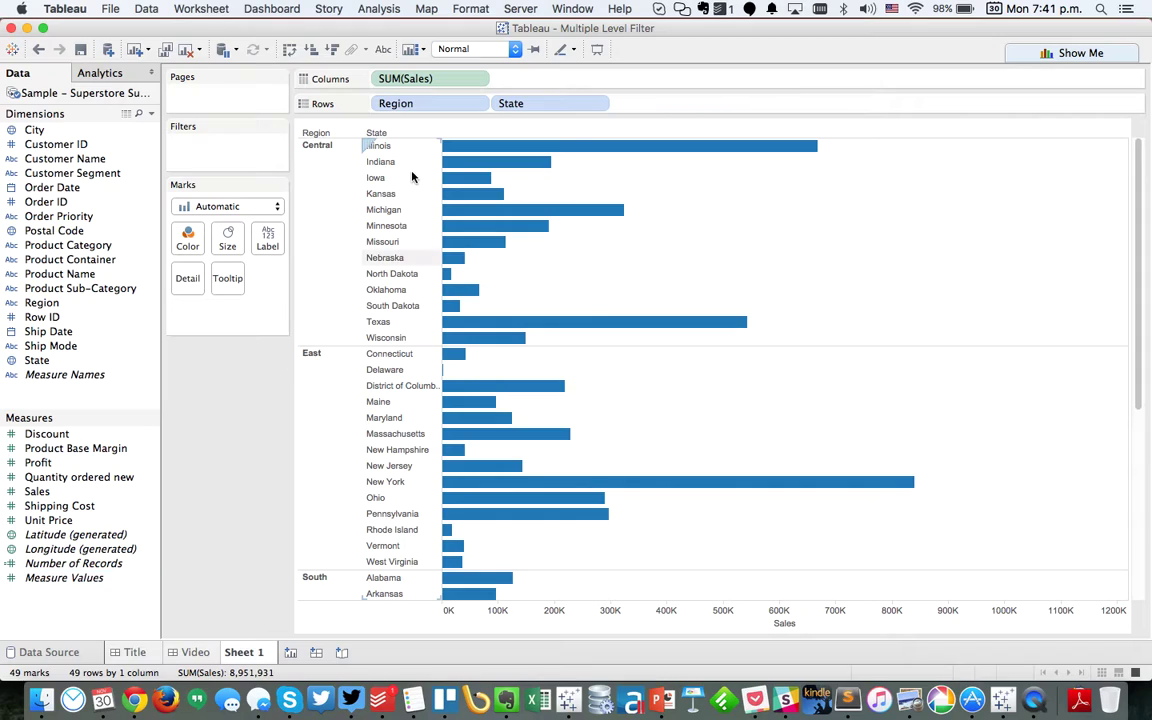
{"action": "left_click", "coordinate": [370, 150]}
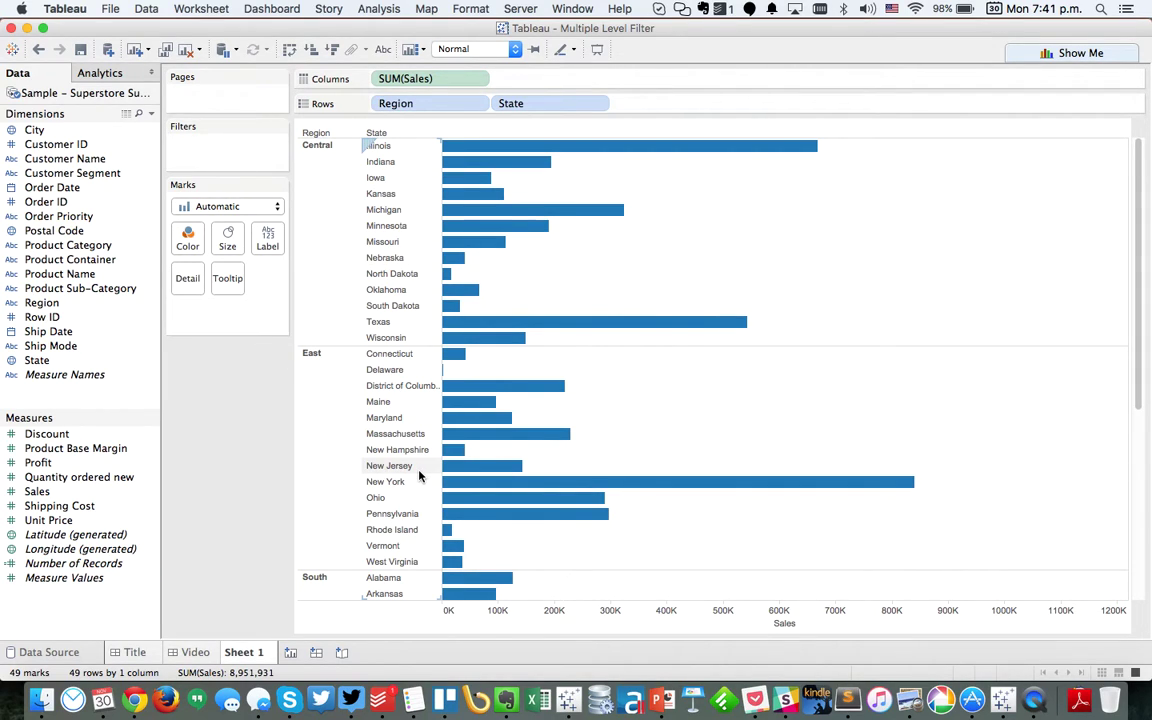
{"action": "left_click", "coordinate": [311, 232]}
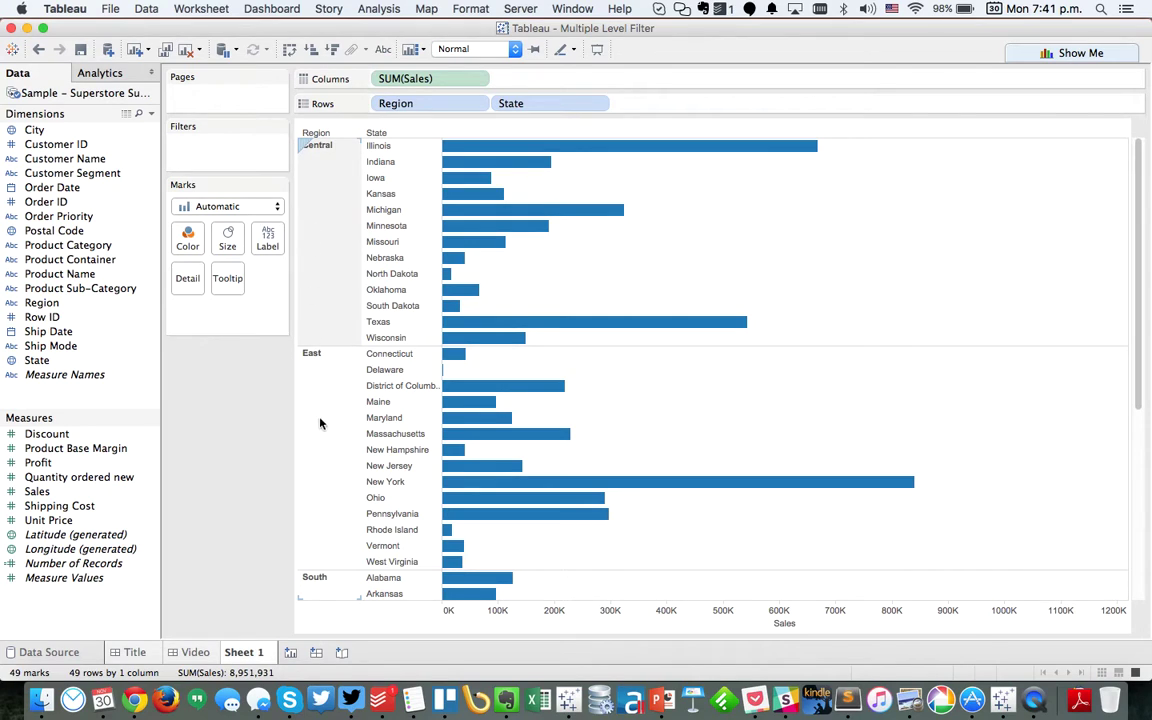
- Start a String parameter named 'Choose a Location' restricted to a List of values
{"action": "right_click", "coordinate": [66, 612]}
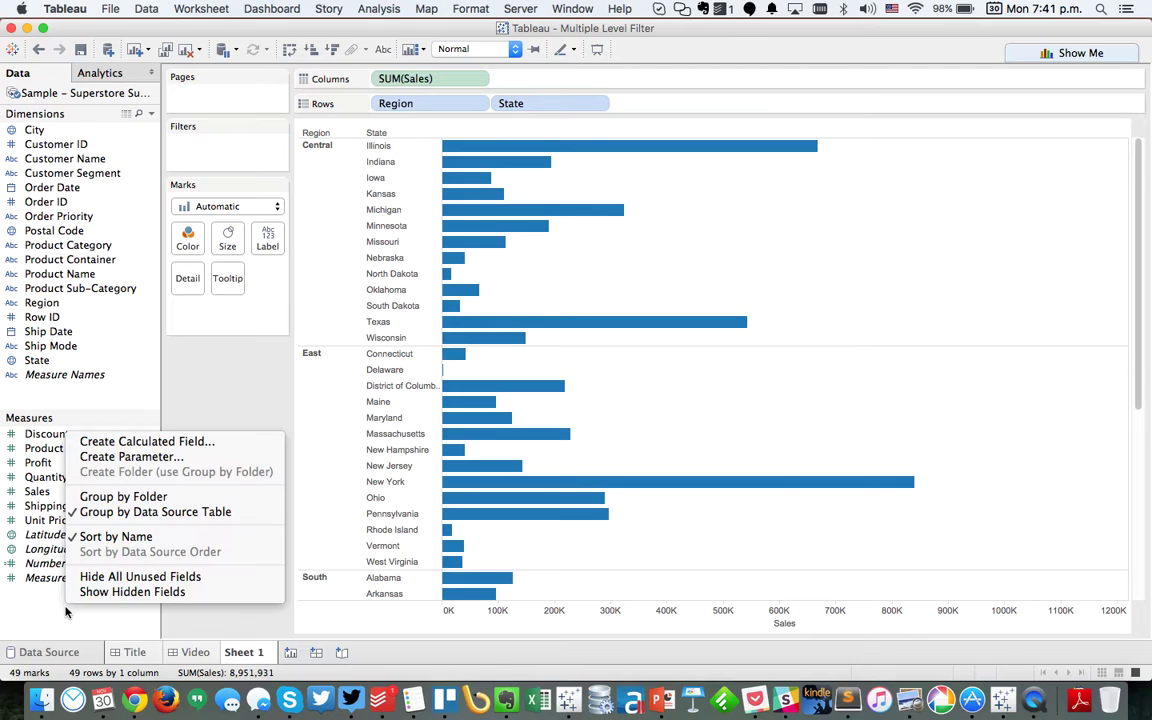
{"action": "left_click", "coordinate": [163, 458]}
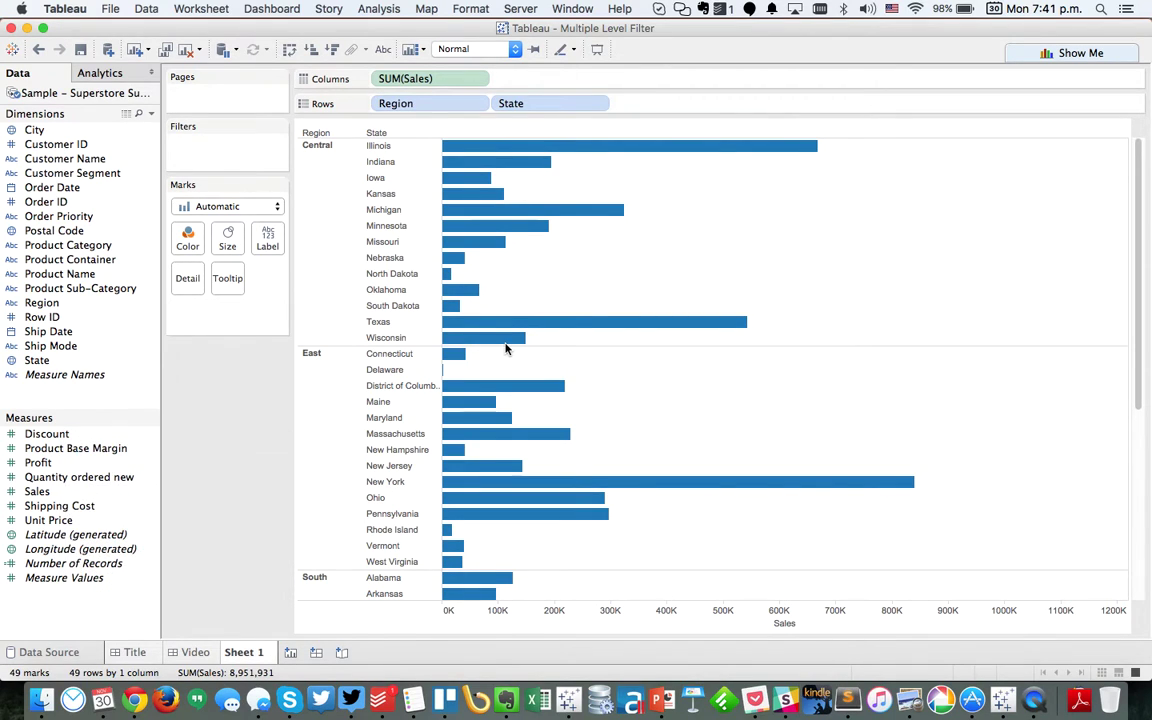
{"action": "type", "text": "Choose a "}
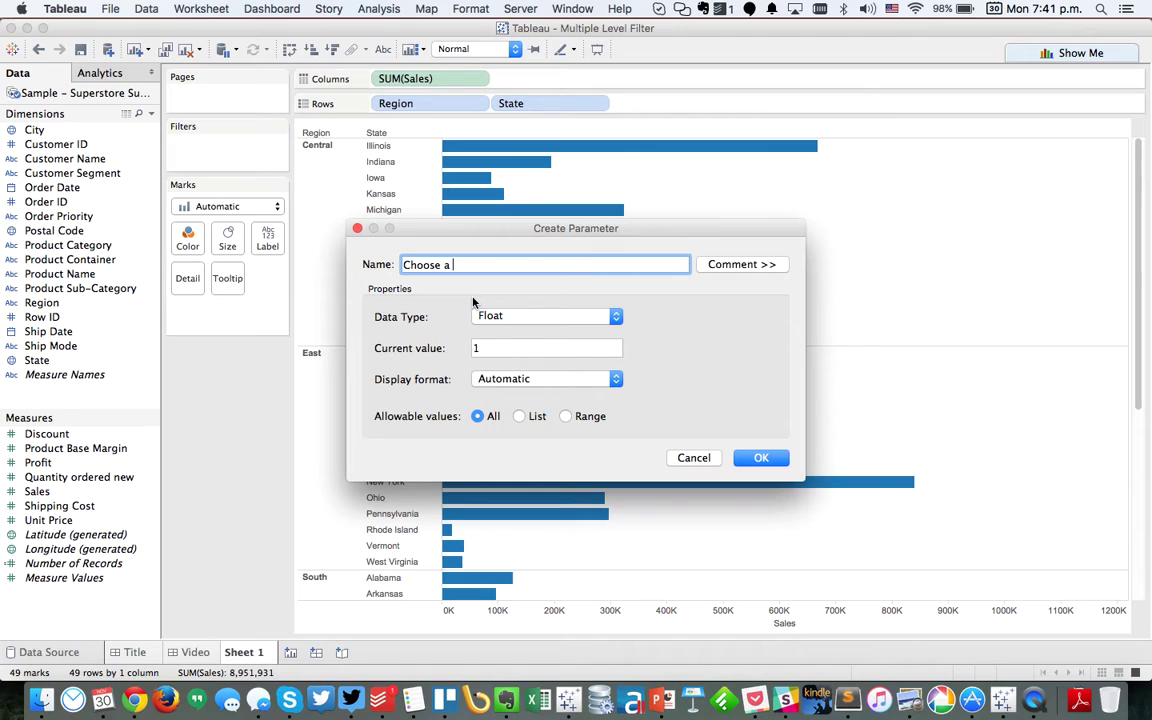
{"action": "type", "text": "Location"}
{"action": "left_click", "coordinate": [505, 316]}
{"action": "left_click", "coordinate": [511, 348]}
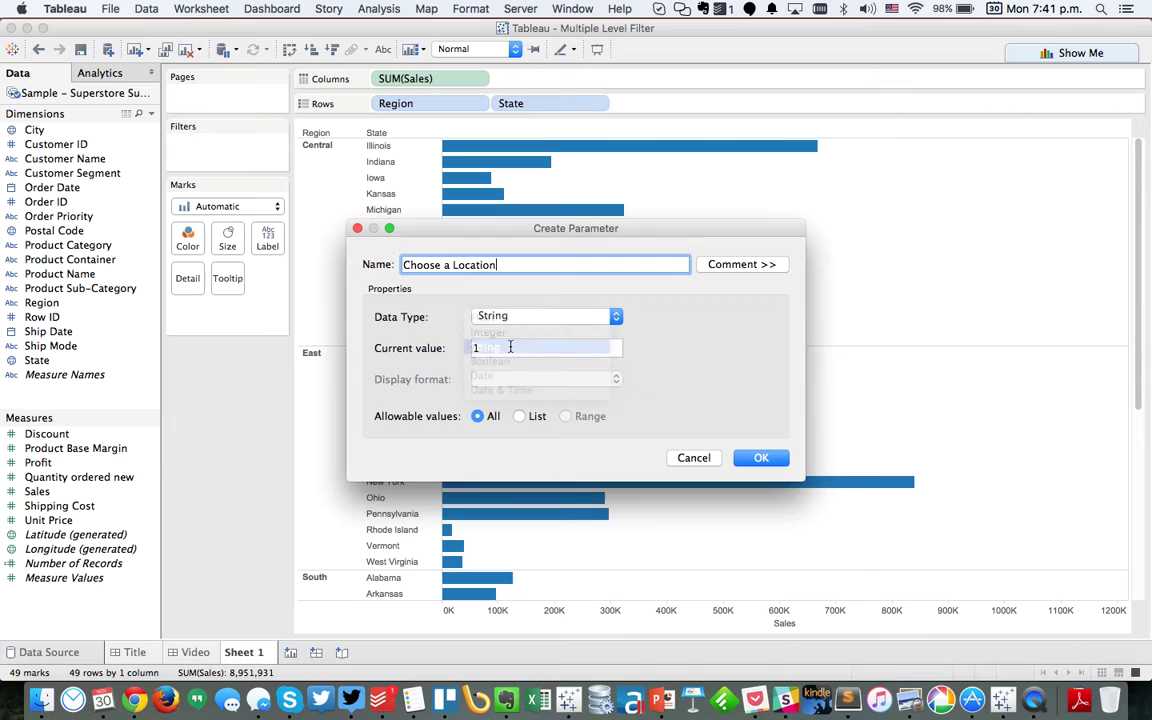
{"action": "left_click", "coordinate": [520, 416]}
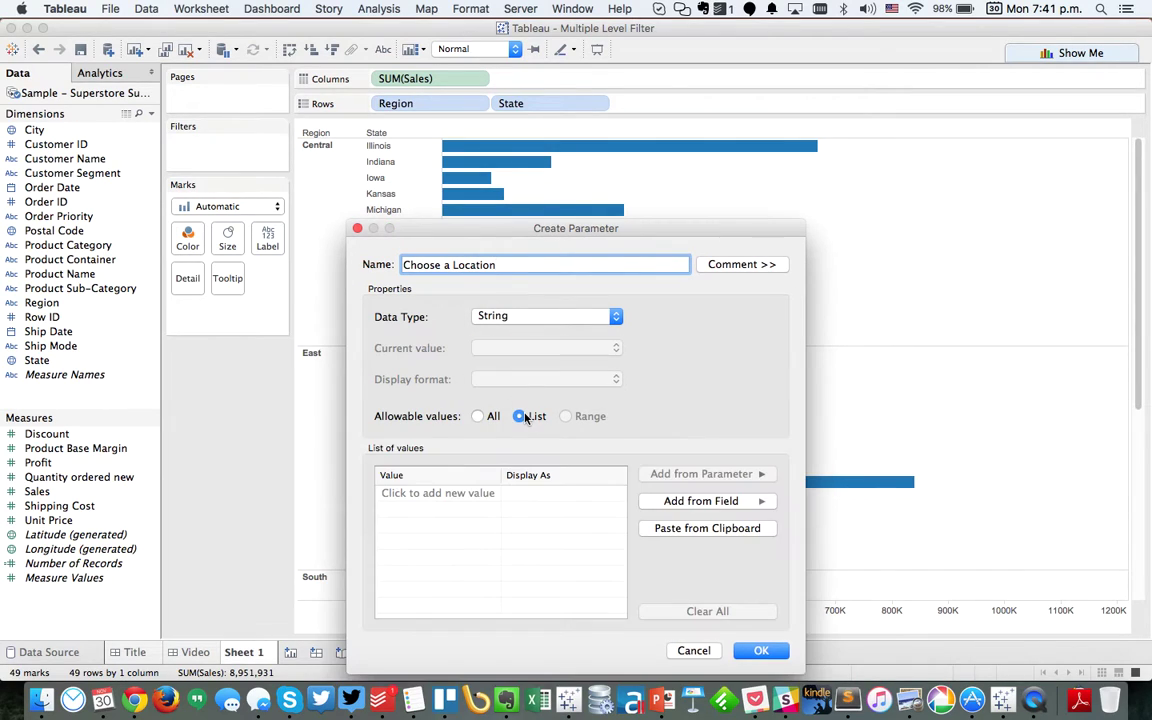
- Enter (All), Central and East as the parameter's allowed values
{"action": "left_click", "coordinate": [434, 492]}
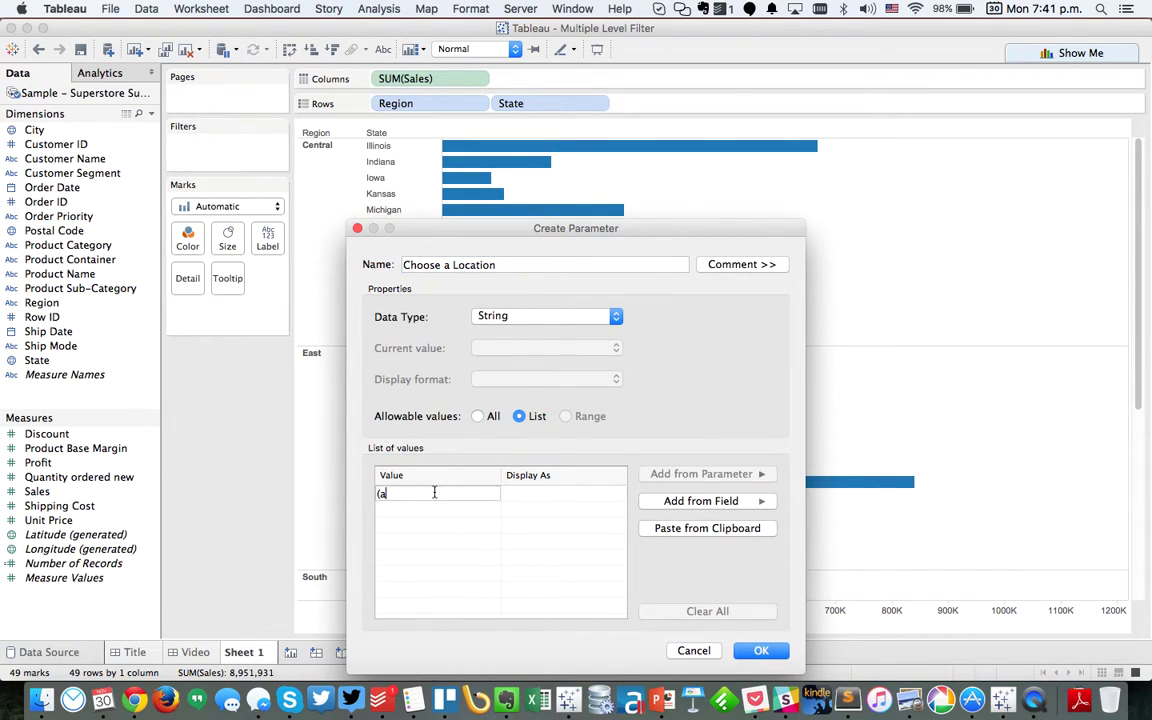
{"action": "type", "text": "(All)"}
{"action": "key", "text": "Return"}
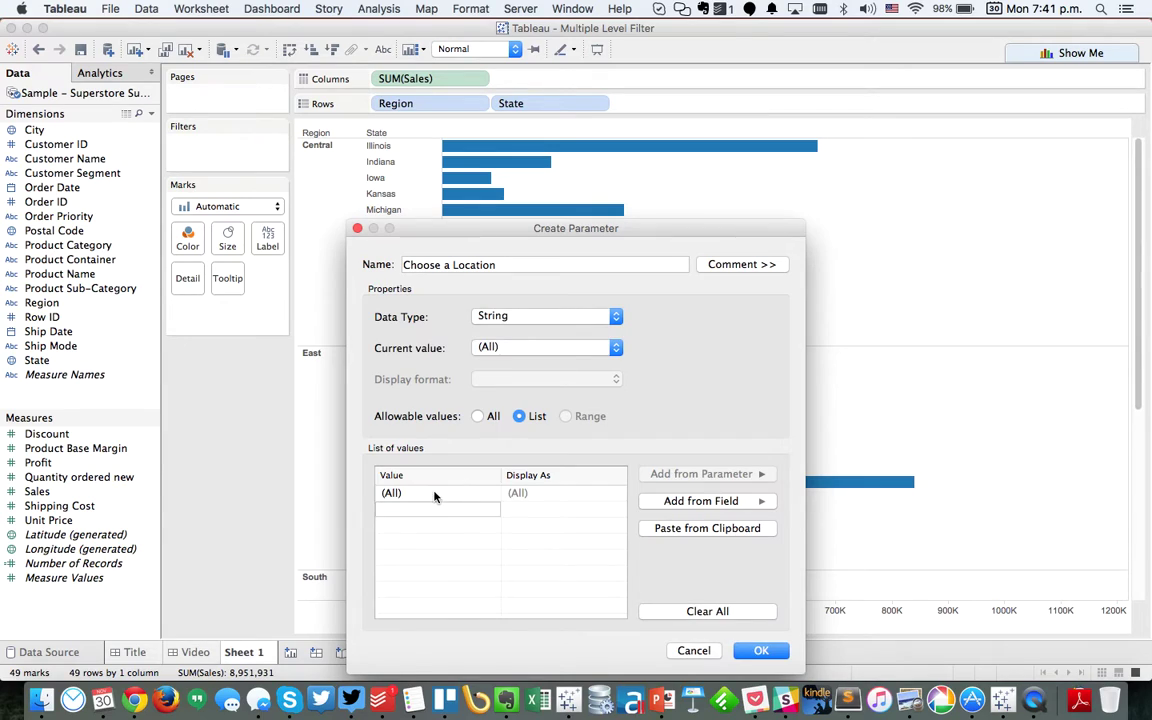
{"action": "type", "text": "Central"}
{"action": "key", "text": "Return"}
{"action": "type", "text": "East"}
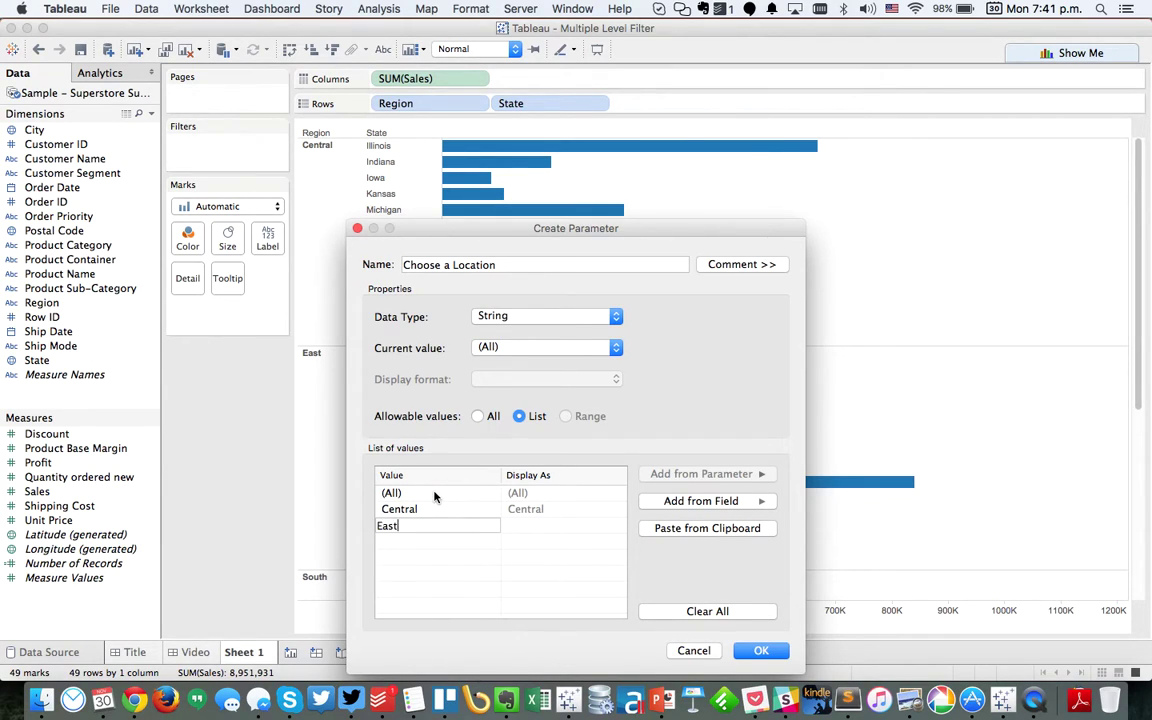
{"action": "key", "text": "Return"}
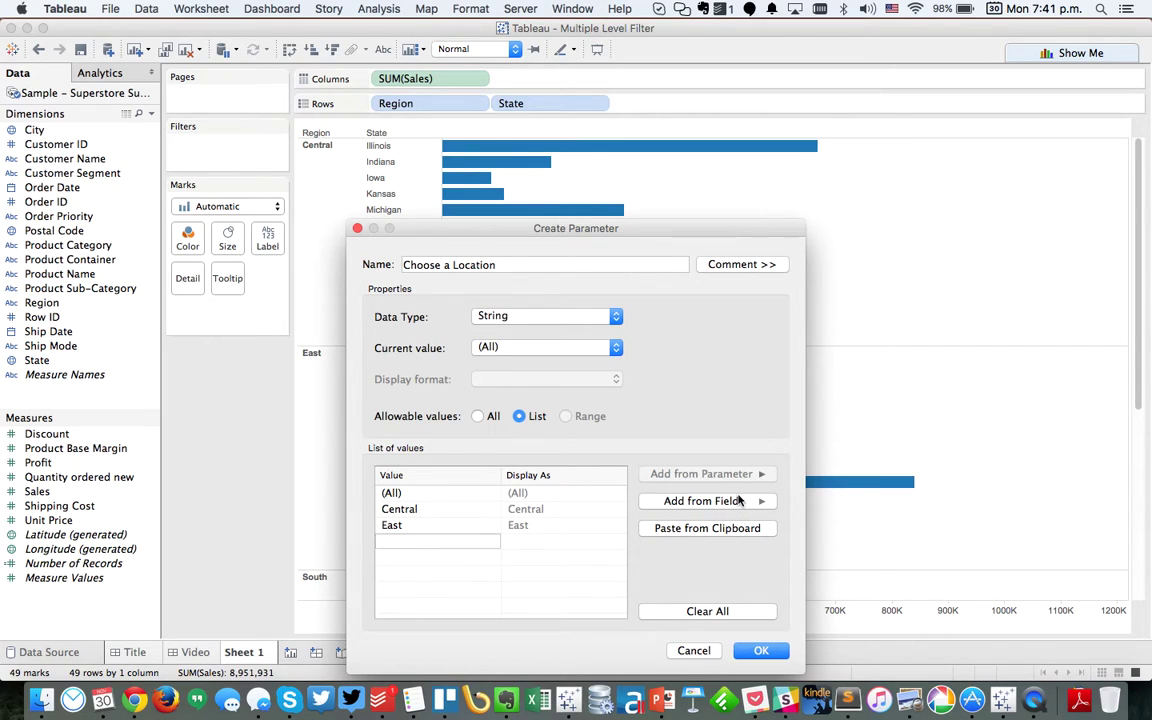
- Append every State value to the parameter's list from the State field
{"action": "left_click", "coordinate": [692, 501]}
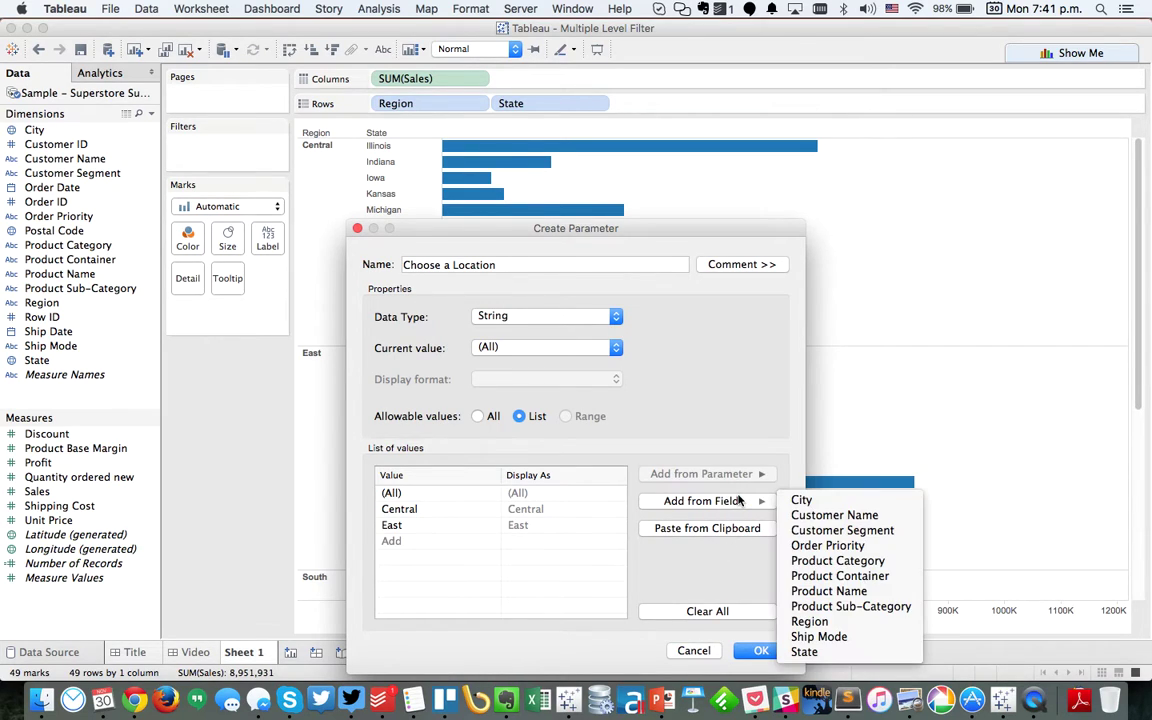
{"action": "left_click", "coordinate": [820, 653]}
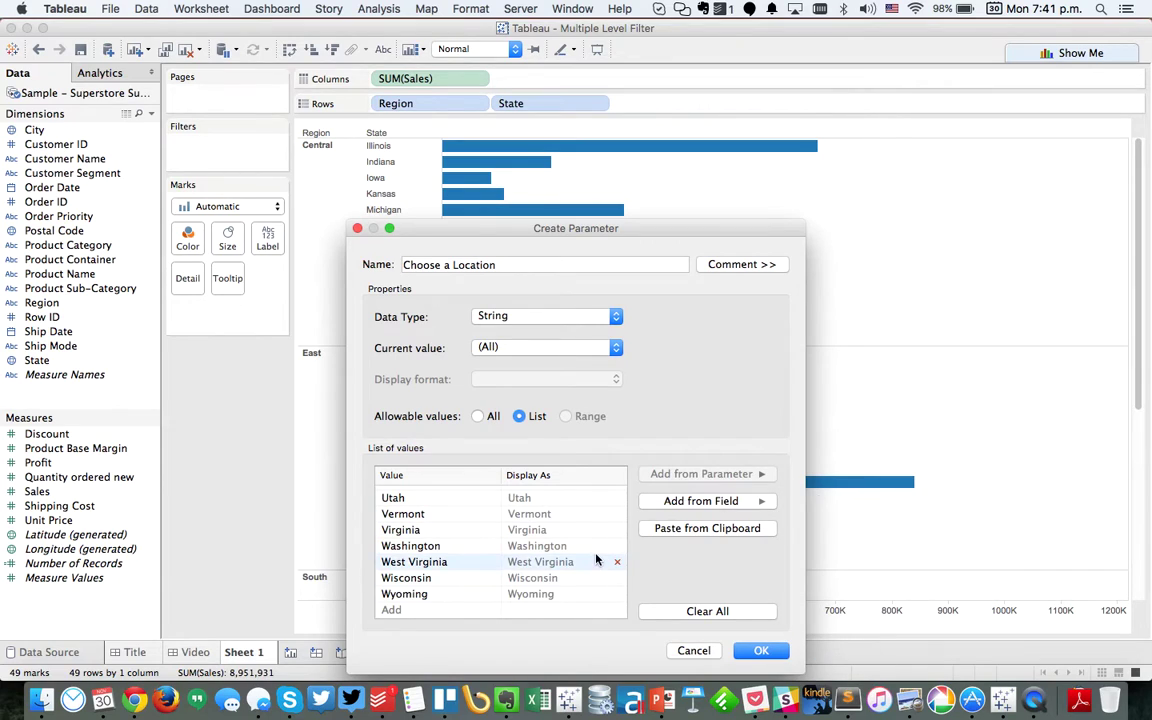
{"action": "scroll", "coordinate": [545, 530], "scroll_direction": "up", "scroll_amount": 5}
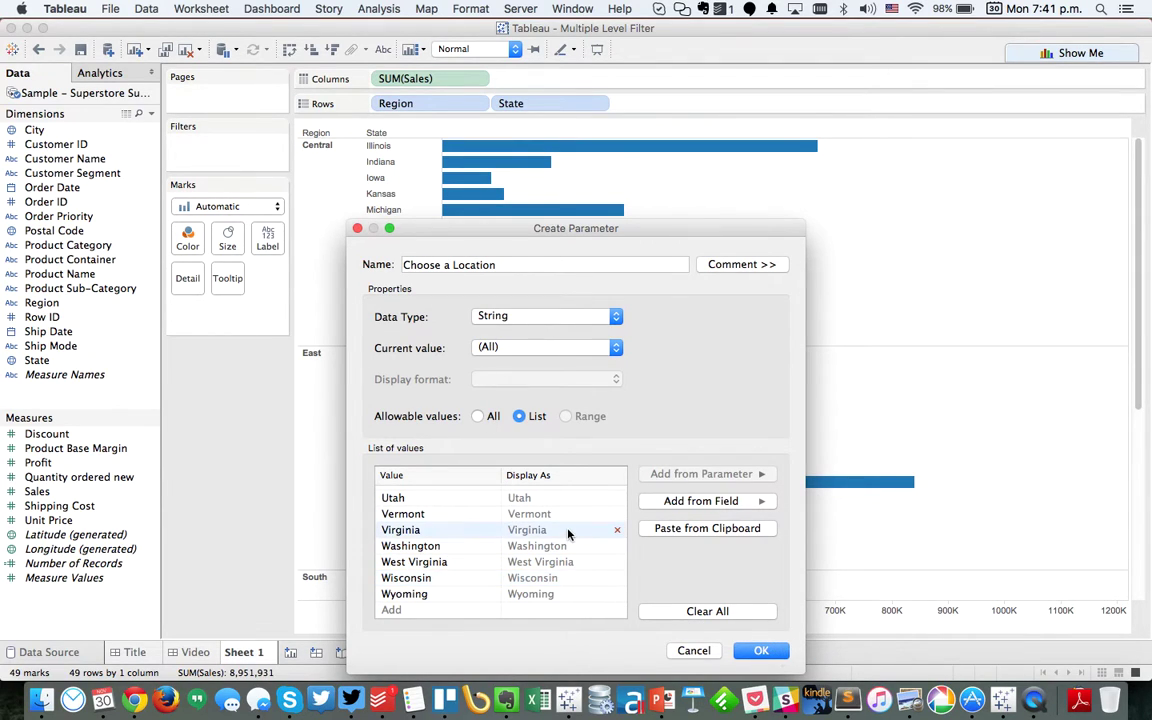
{"action": "scroll", "coordinate": [567, 535], "scroll_direction": "up", "scroll_amount": 10}
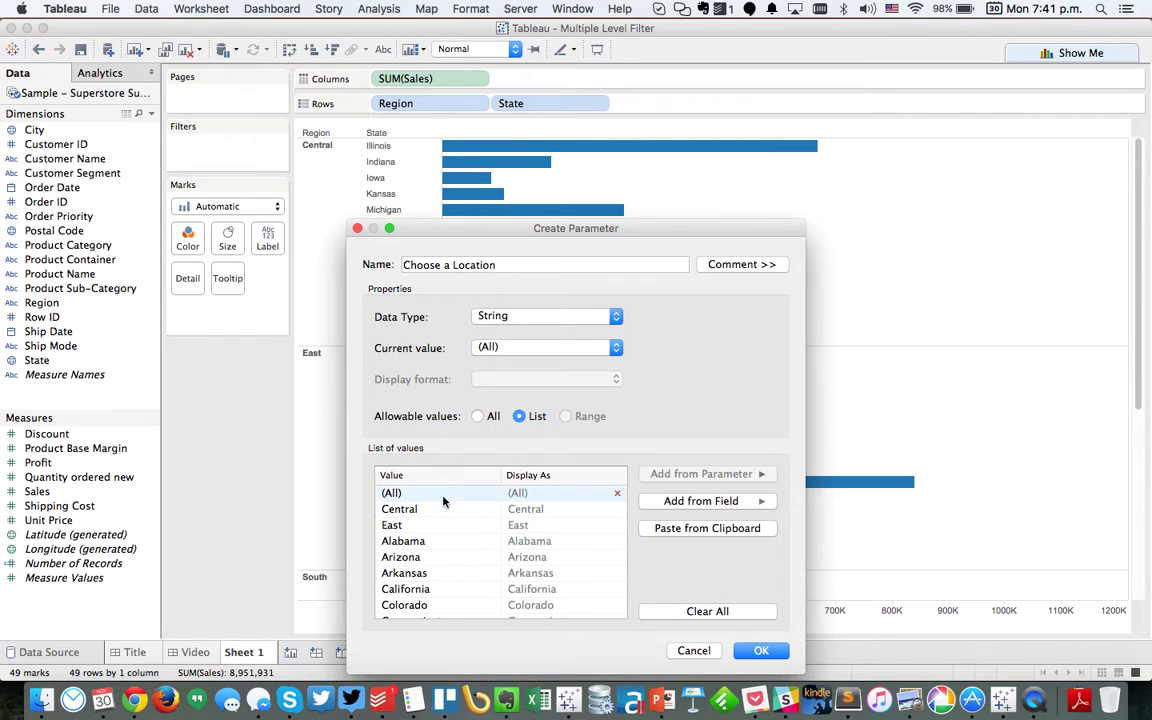
- Create the Choose a Location parameter and show its control beside the chart
{"action": "left_click", "coordinate": [762, 650]}
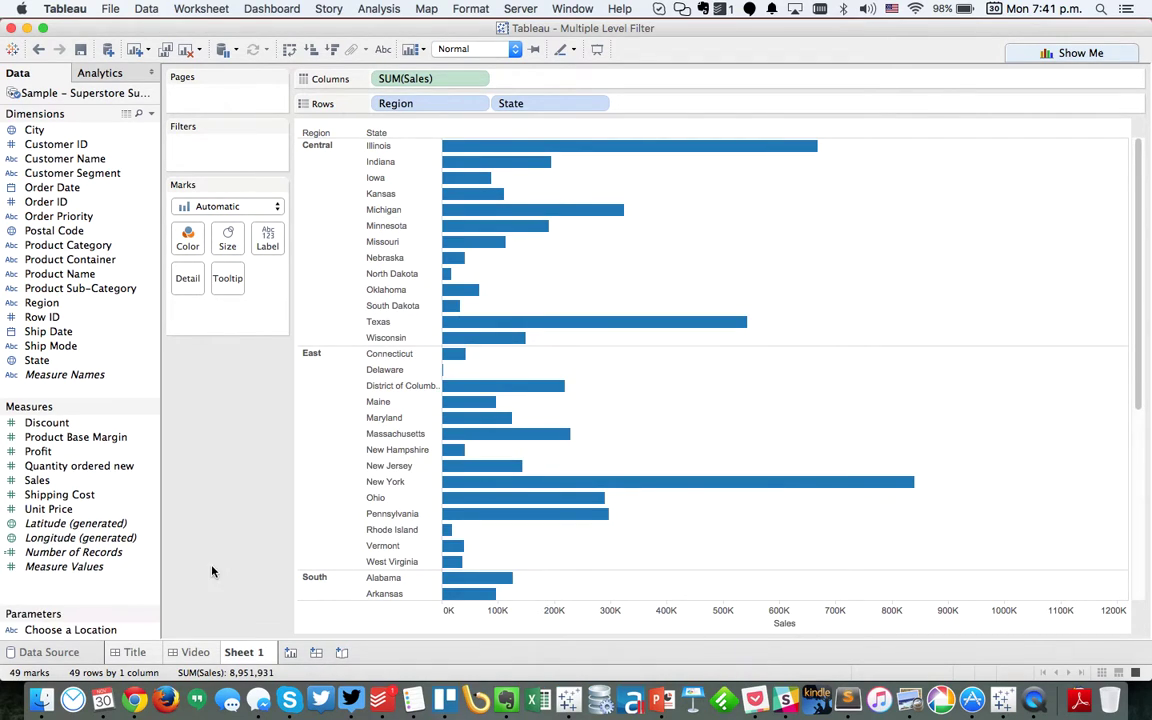
{"action": "right_click", "coordinate": [86, 630]}
{"action": "left_click", "coordinate": [200, 373]}
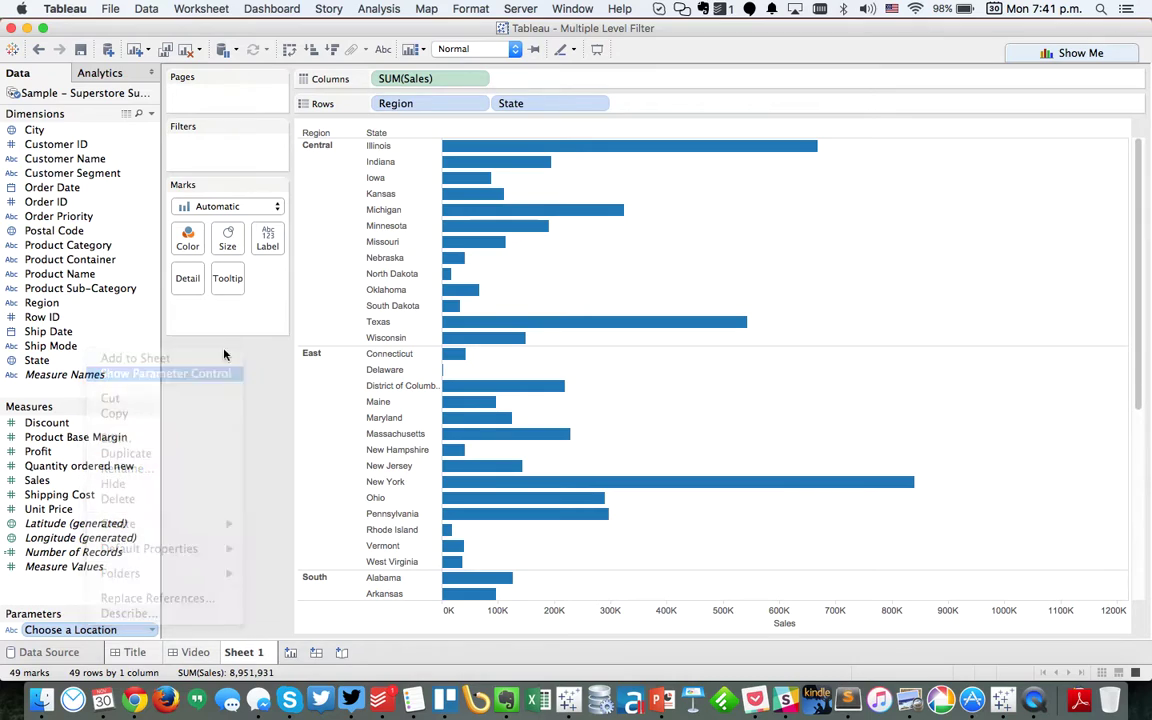
- Display the Choose a Location control as a single-value radio list
{"action": "left_click", "coordinate": [1135, 127]}
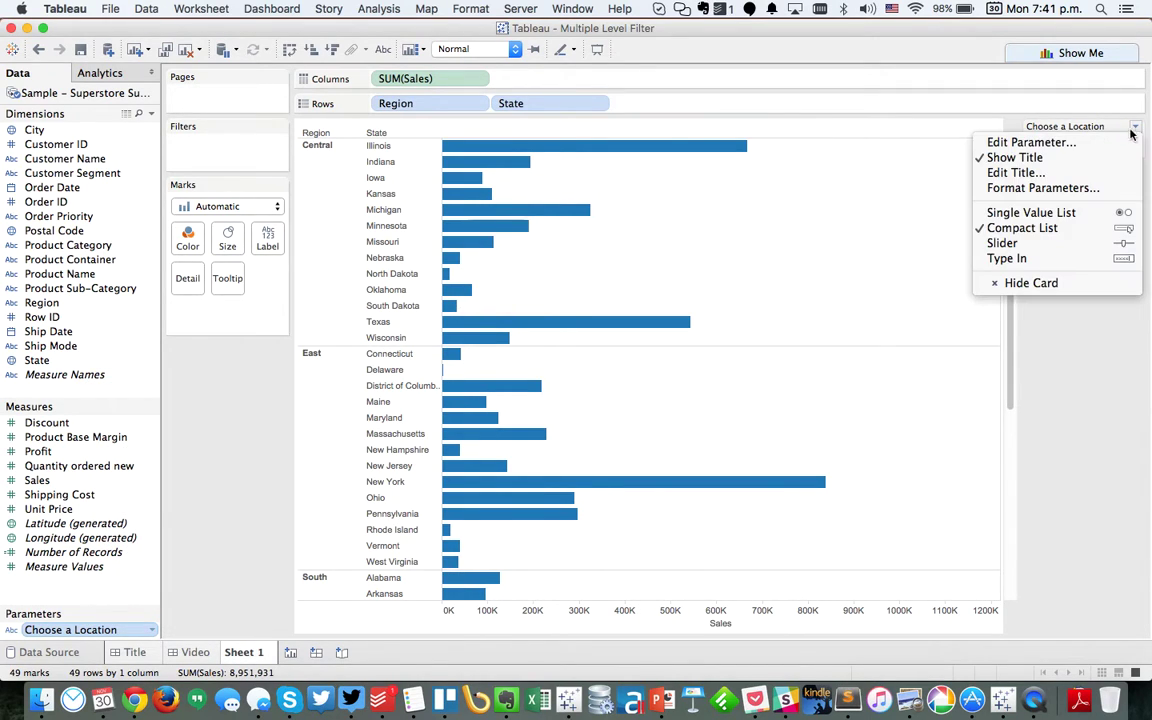
{"action": "left_click", "coordinate": [1062, 213]}
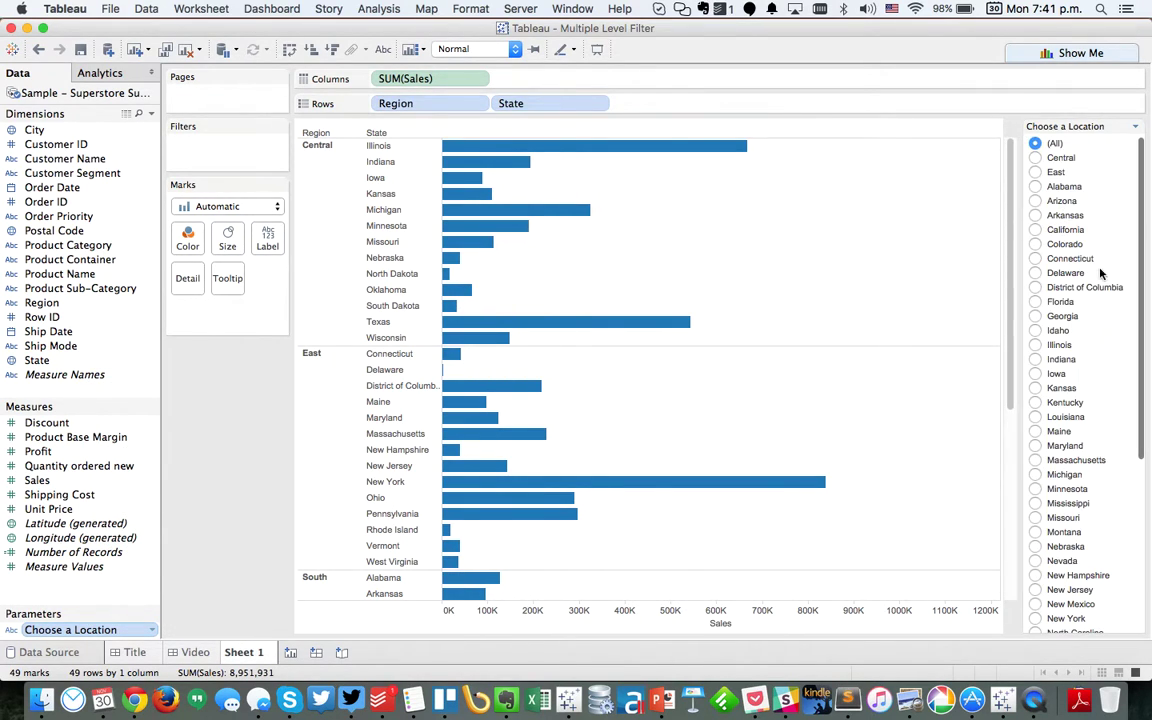
{"action": "left_click", "coordinate": [1135, 127]}
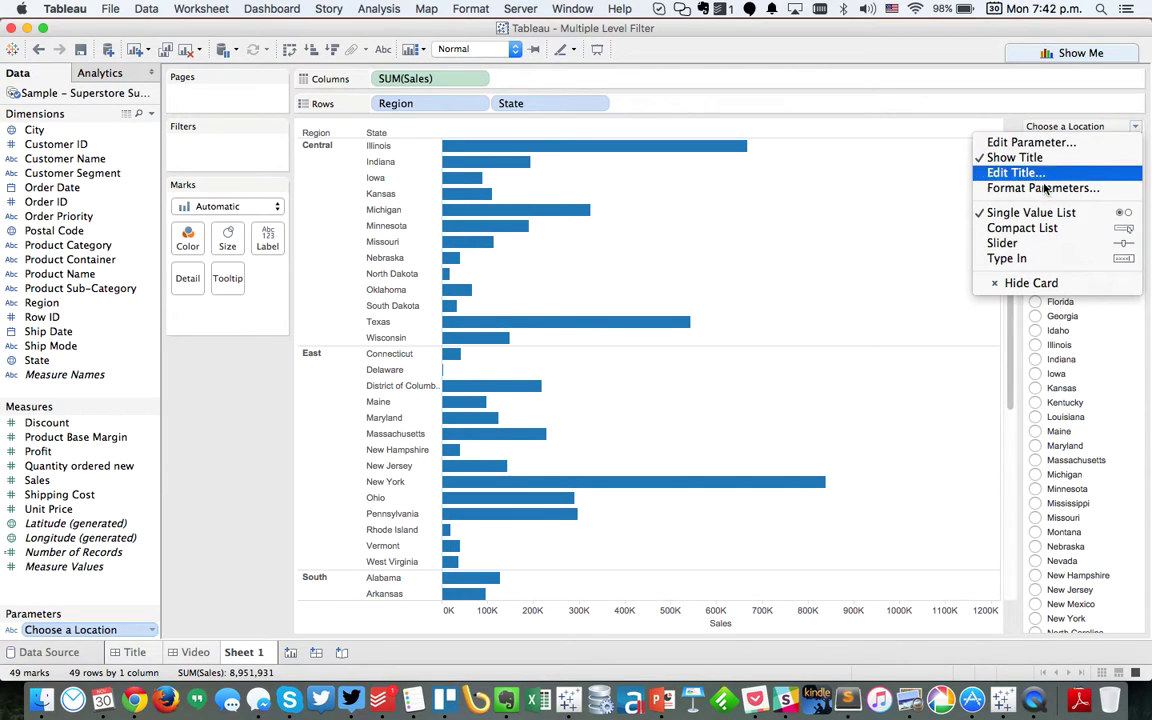
{"action": "left_click", "coordinate": [921, 107]}
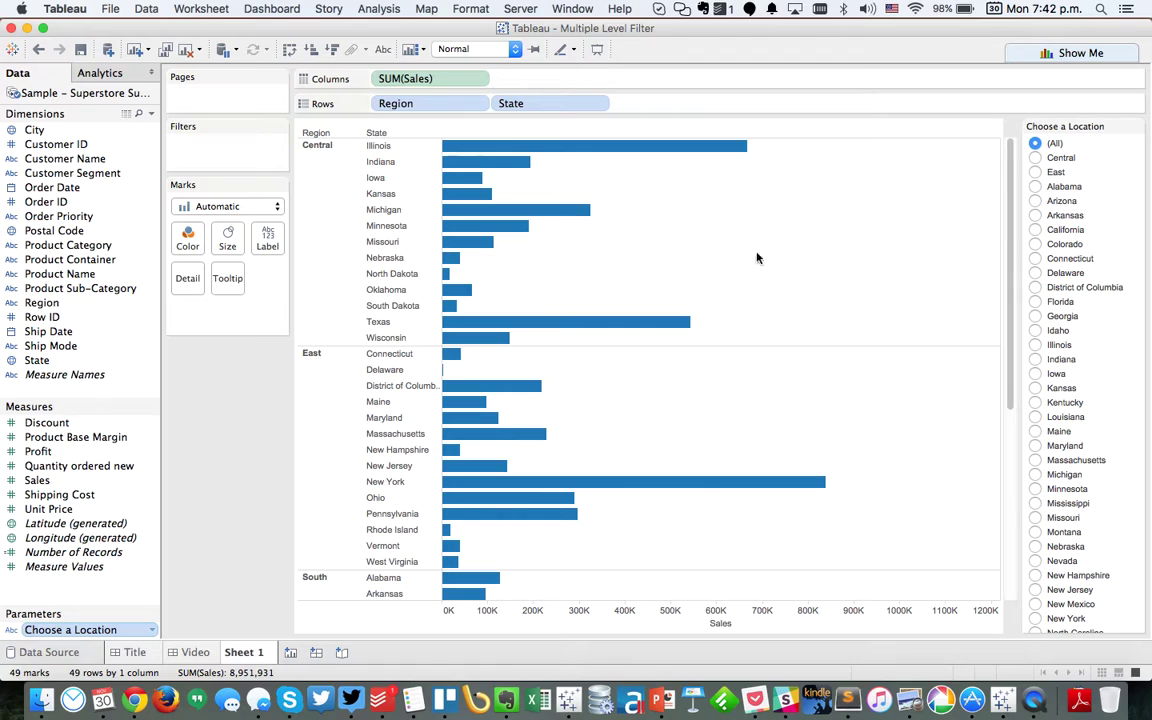
- Try the Central, East and Alabama choices, then set the control back to (All)
{"action": "left_click", "coordinate": [1041, 159]}
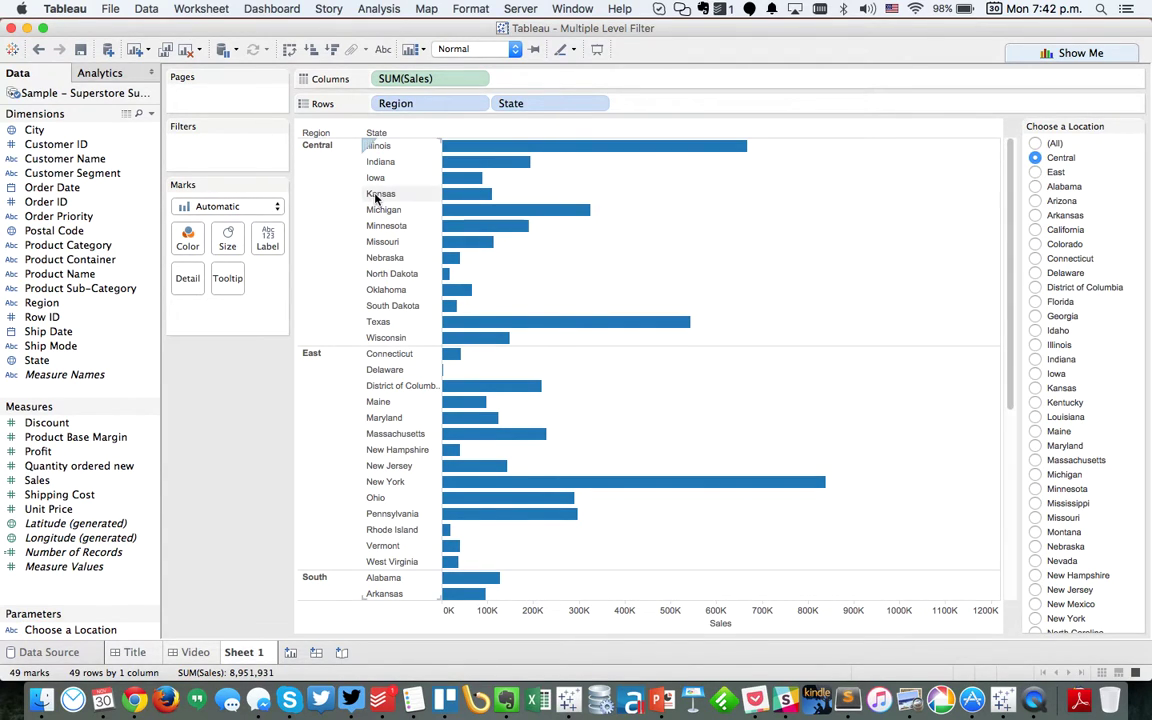
{"action": "left_click", "coordinate": [325, 146]}
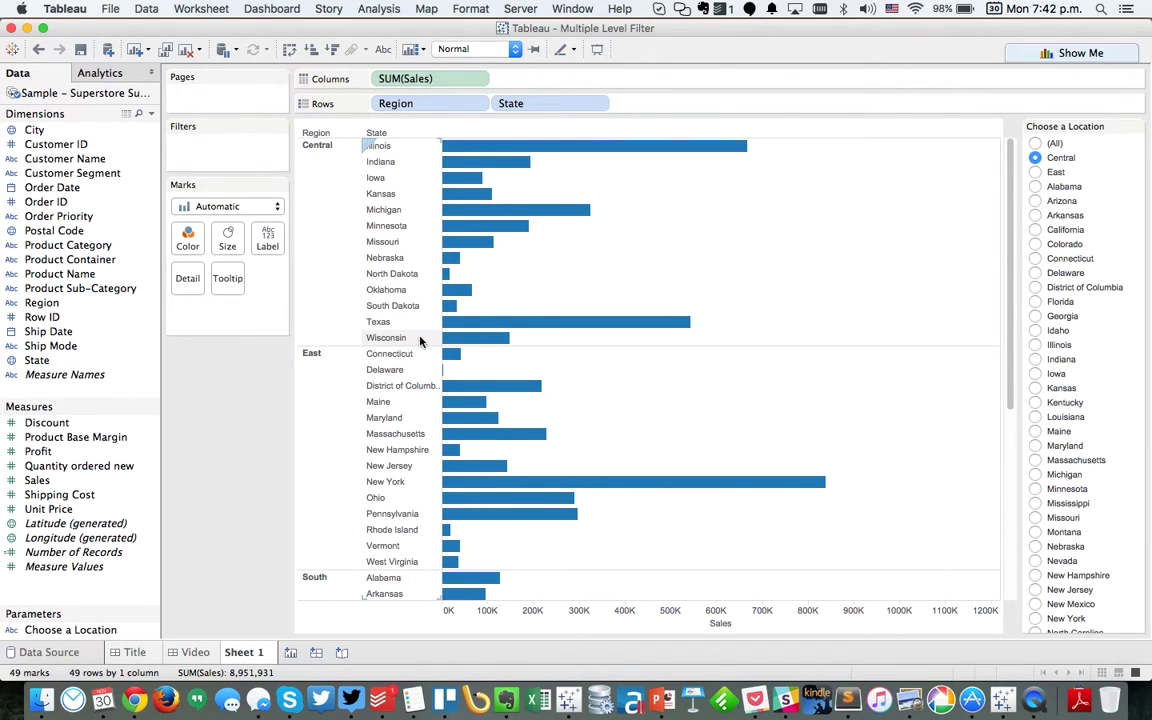
{"action": "left_click", "coordinate": [1036, 173]}
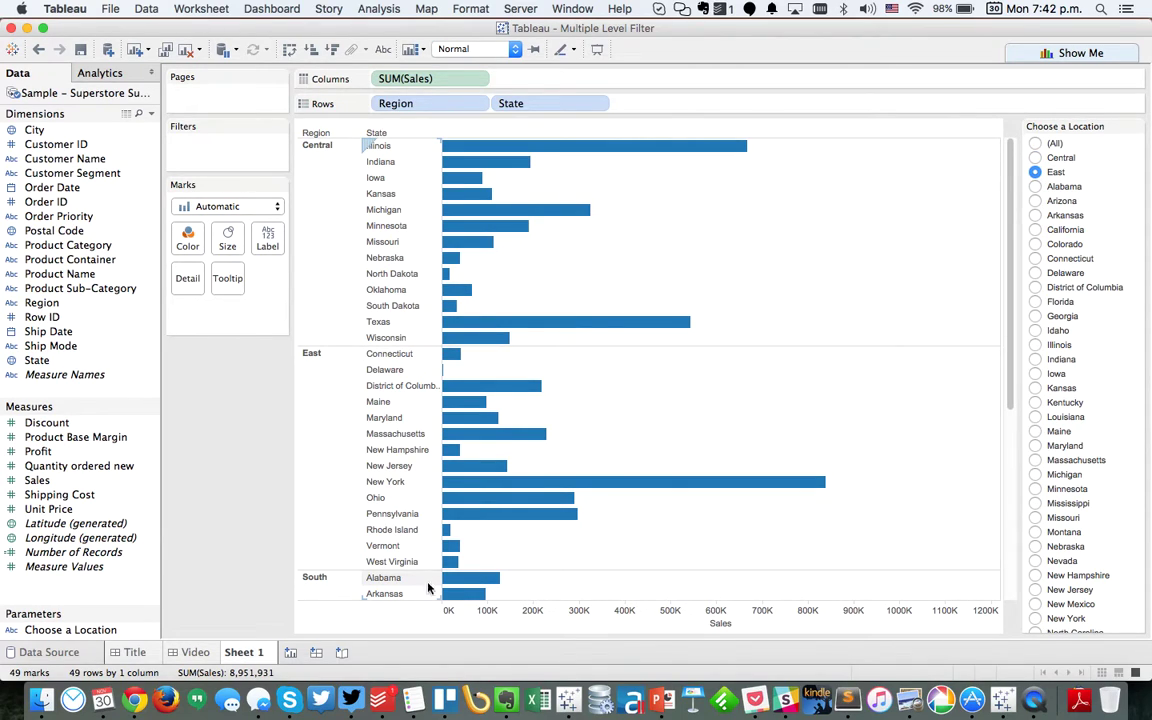
{"action": "left_click", "coordinate": [1036, 187]}
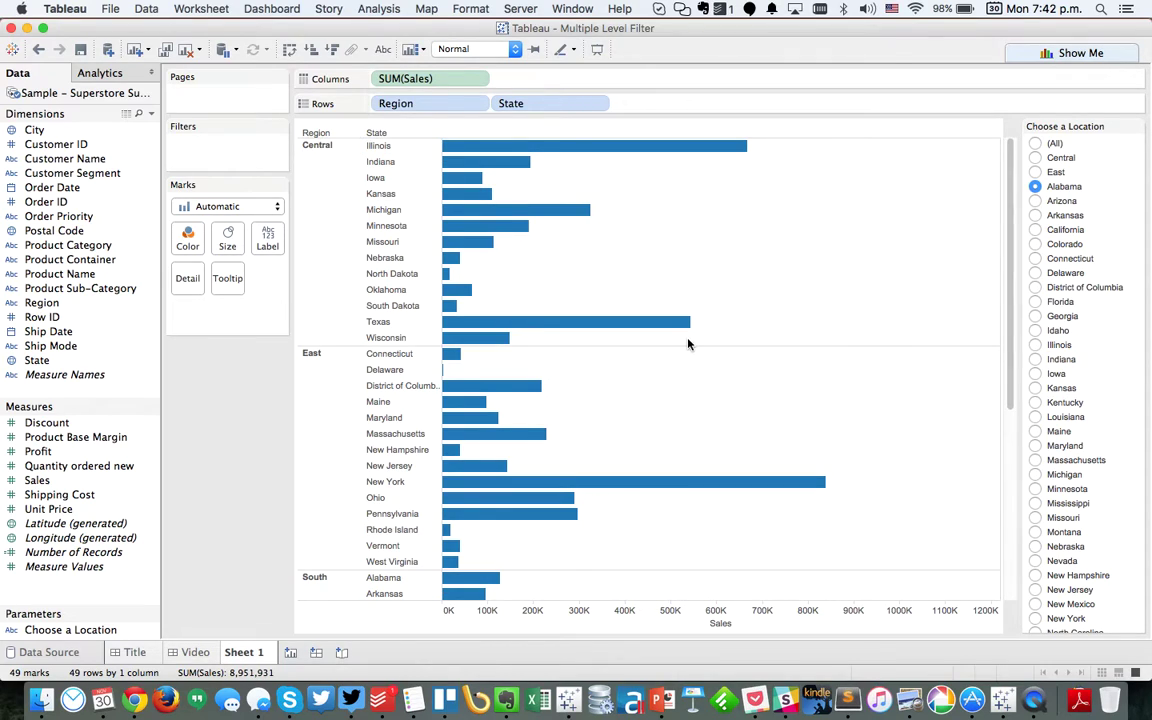
{"action": "left_click", "coordinate": [1035, 143]}
{"action": "left_click", "coordinate": [204, 427]}
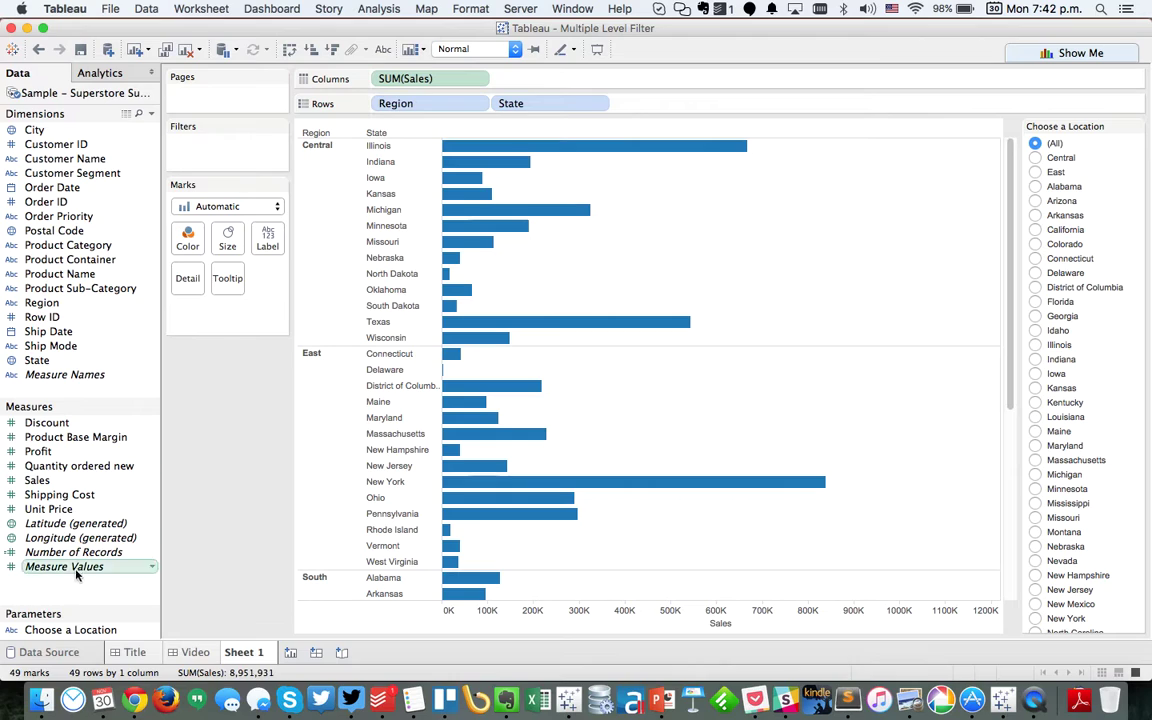
- Start a calculated field from the Choose a Location parameter named 'Location Filter'
{"action": "right_click", "coordinate": [72, 630]}
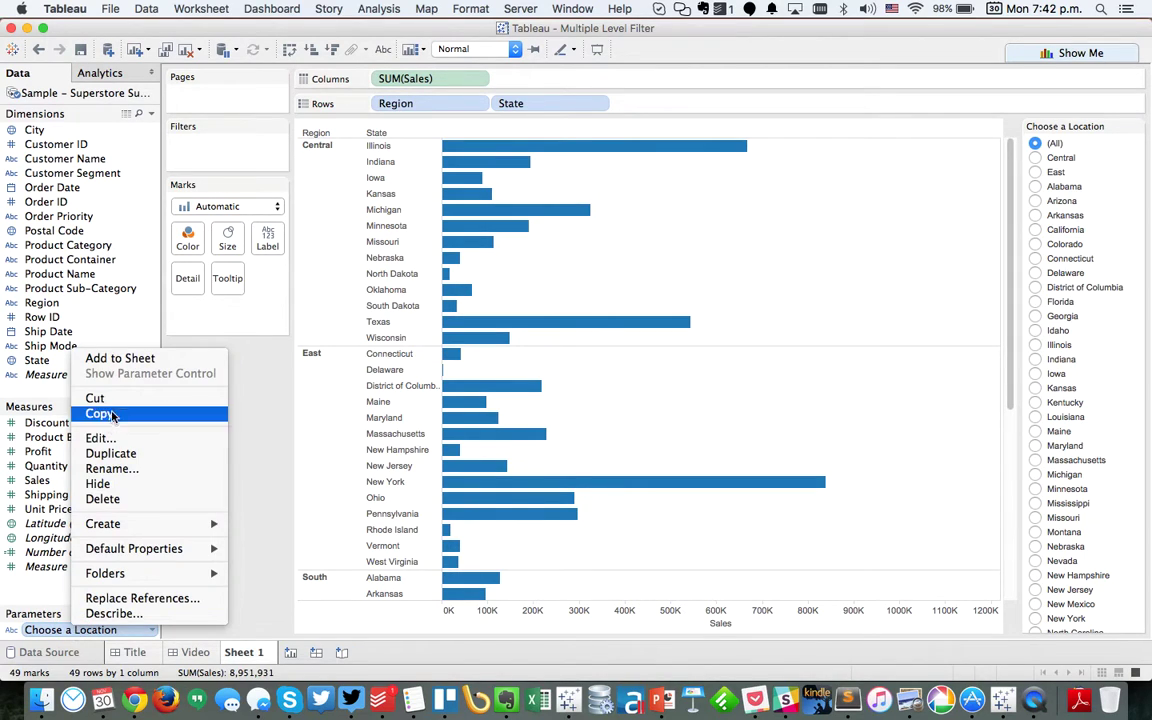
{"action": "mouse_move", "coordinate": [170, 524]}
{"action": "left_click", "coordinate": [262, 527]}
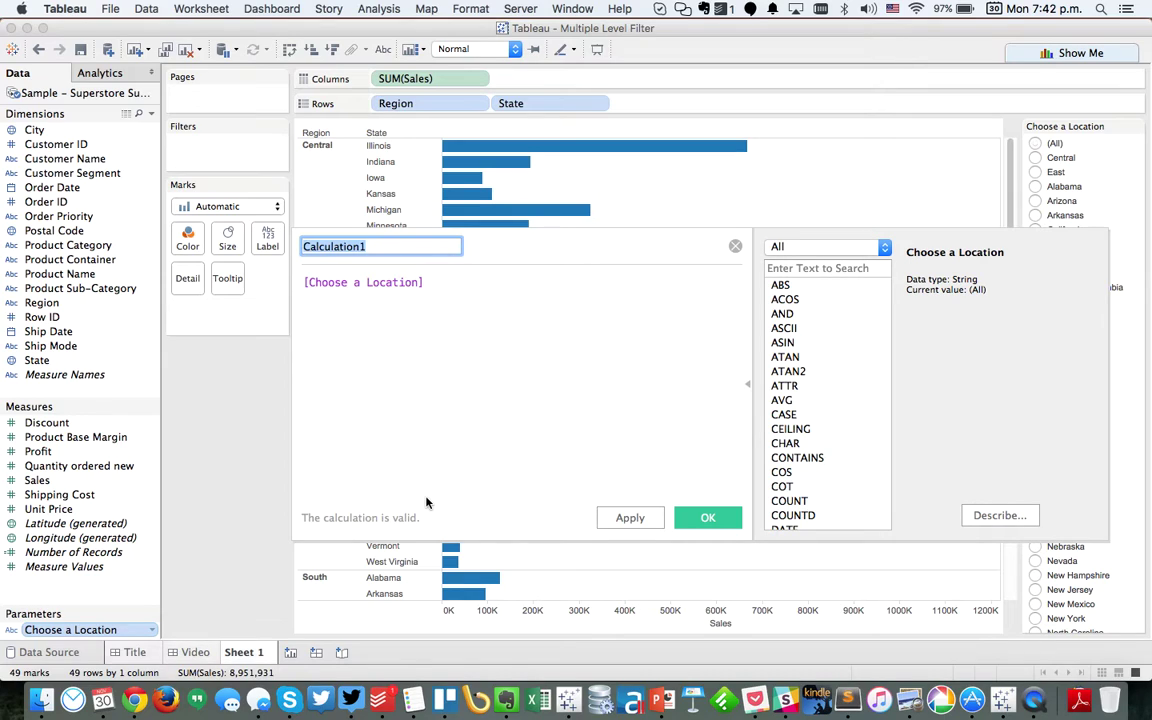
{"action": "type", "text": "Location Filter"}
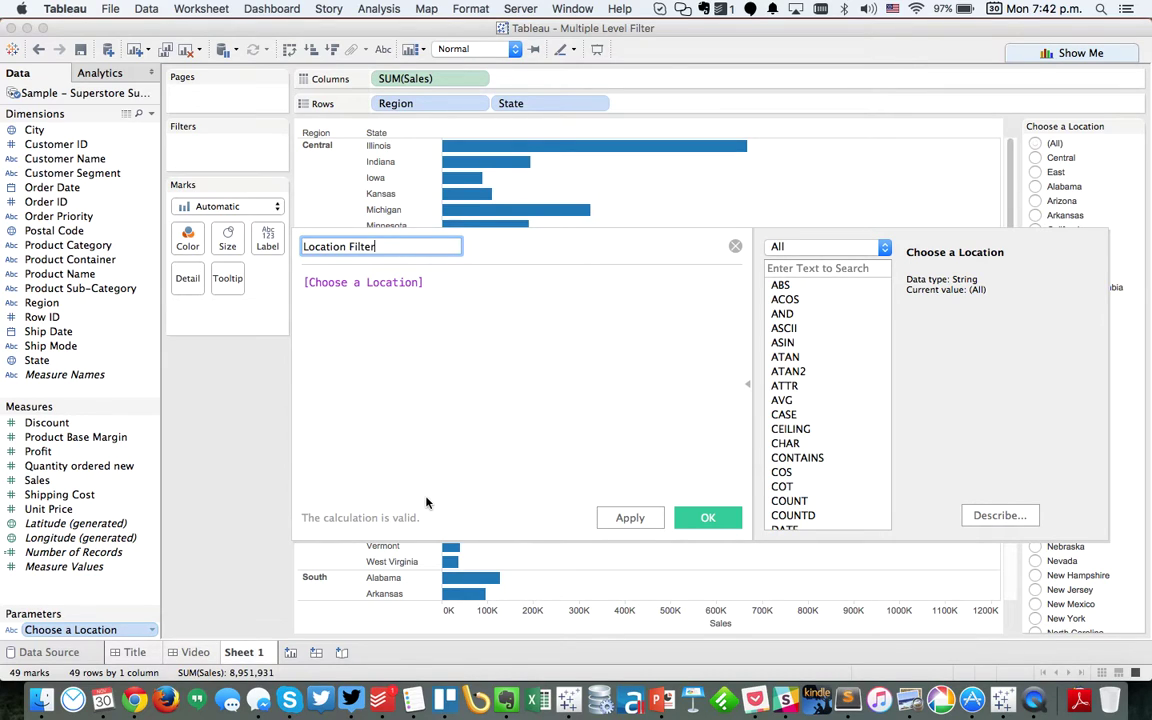
{"action": "key", "text": "Tab"}
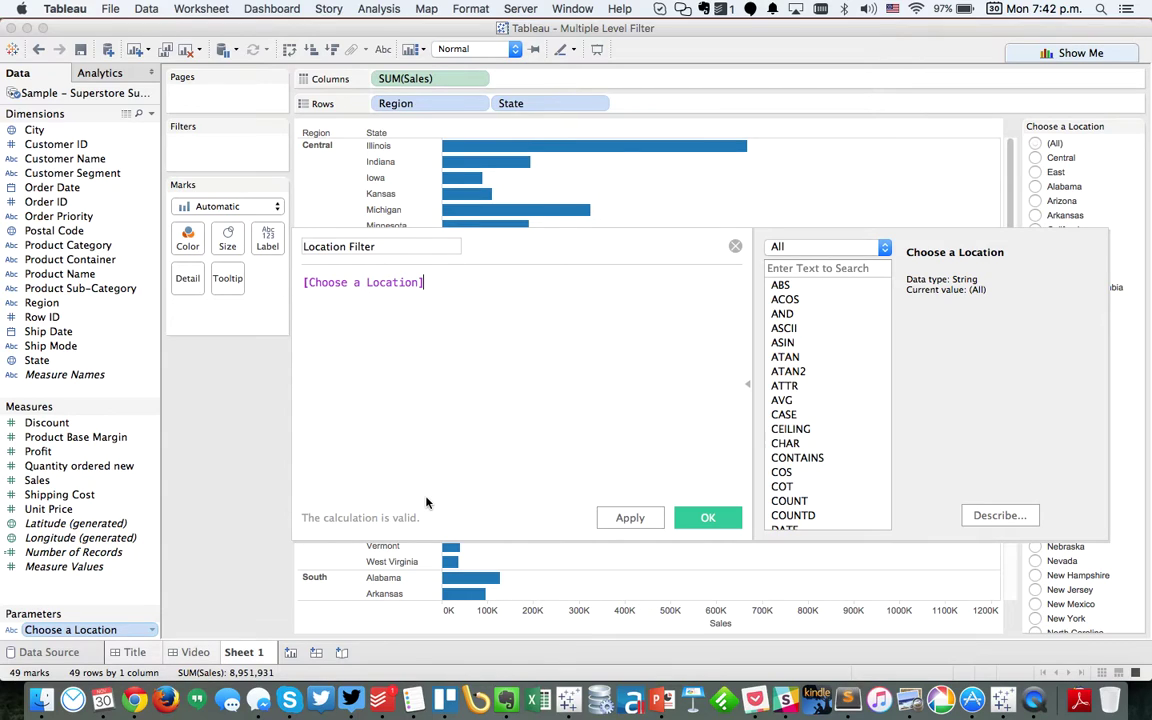
- Enter conditions matching Choose a Location to '(All)' OR to [State]
{"action": "type", "text": "="}
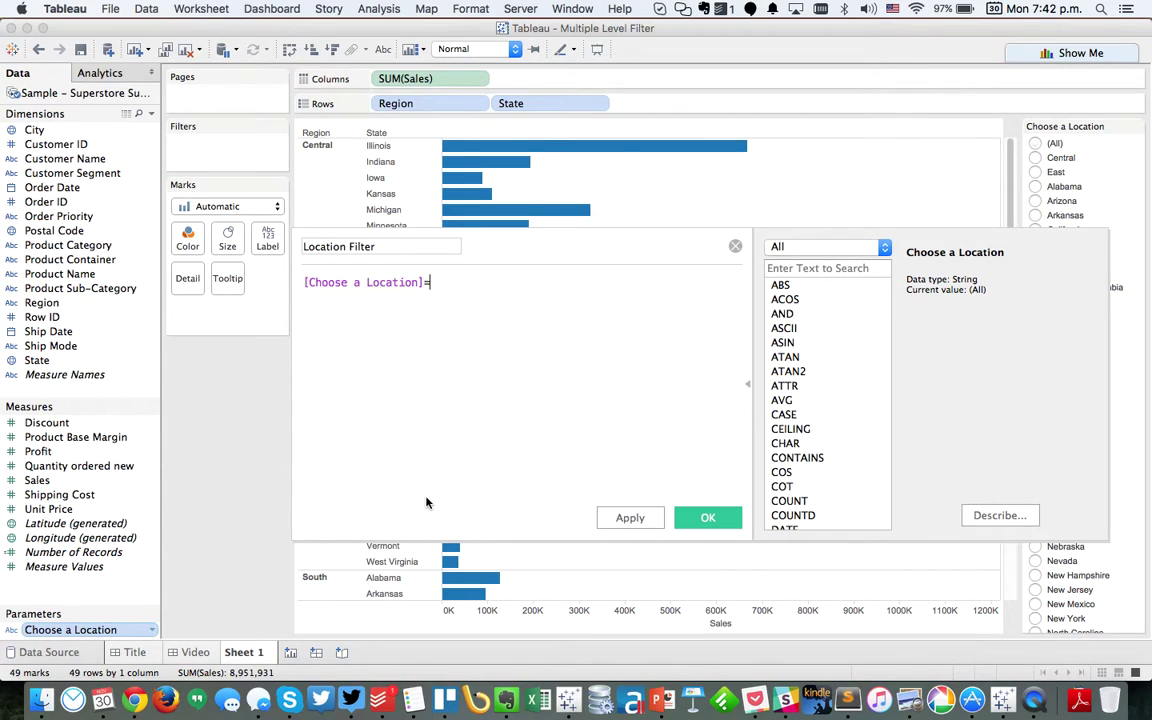
{"action": "type", "text": "'(All)'"}
{"action": "key", "text": "Return"}
{"action": "type", "text": "OR"}
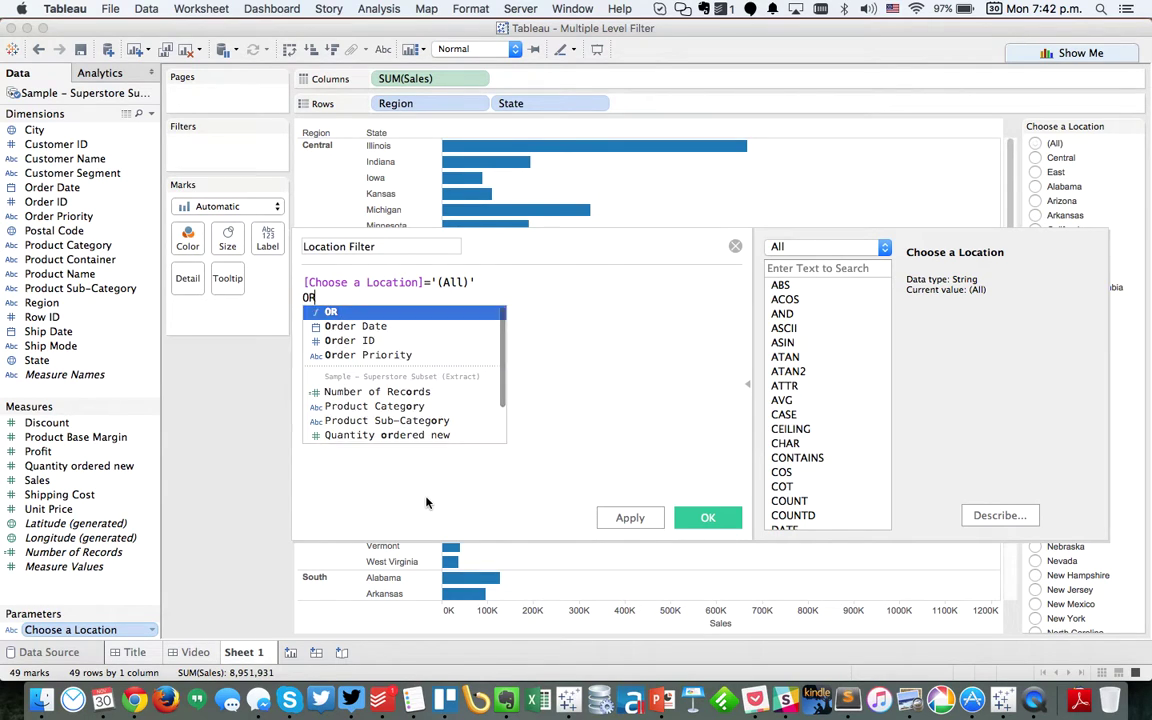
{"action": "key", "text": "Escape"}
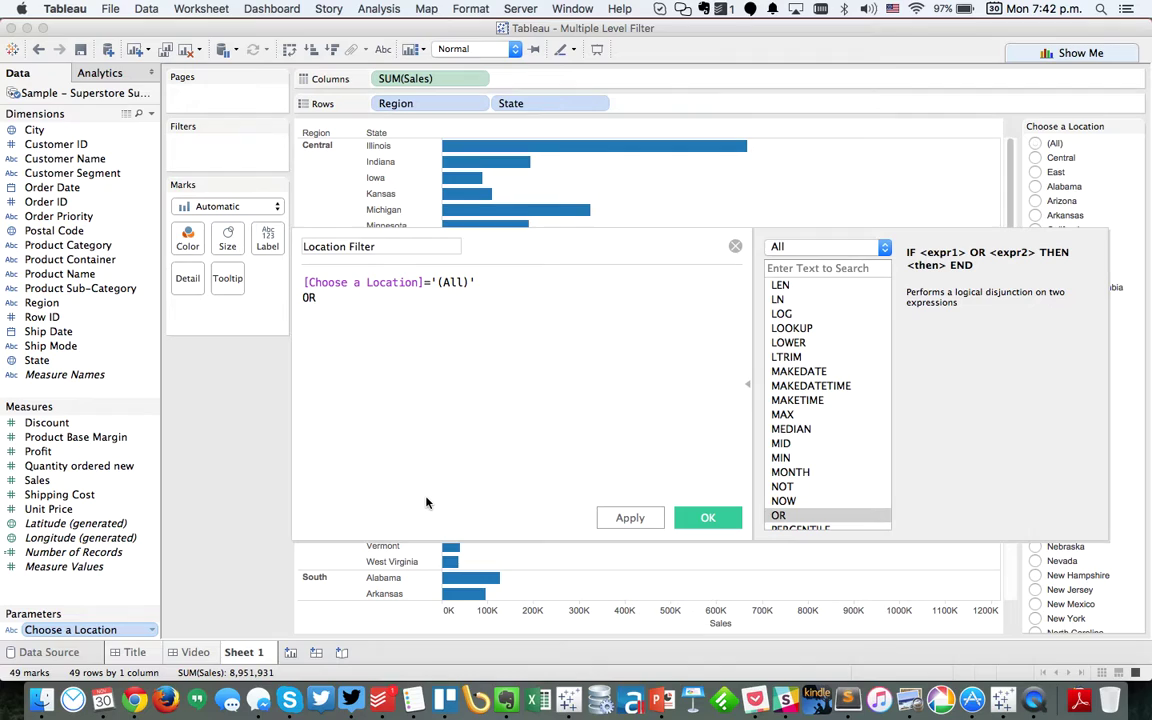
{"action": "key", "text": "Return"}
{"action": "type", "text": "[Cho"}
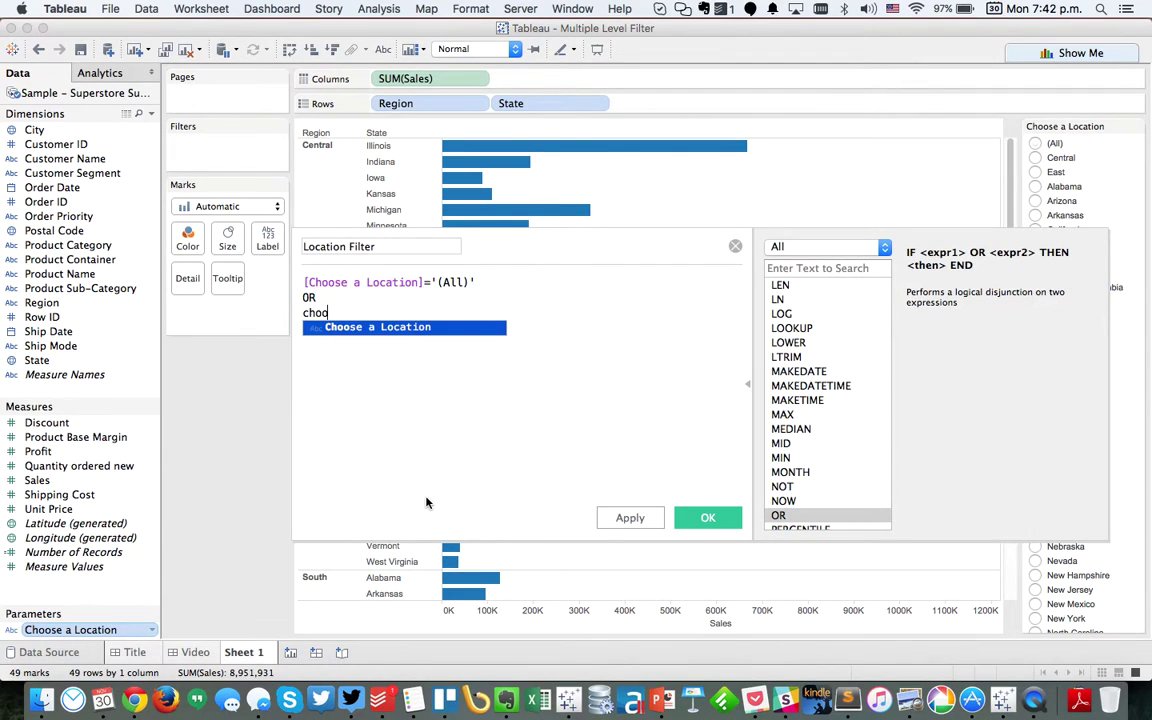
{"action": "key", "text": "Return"}
{"action": "type", "text": "="}
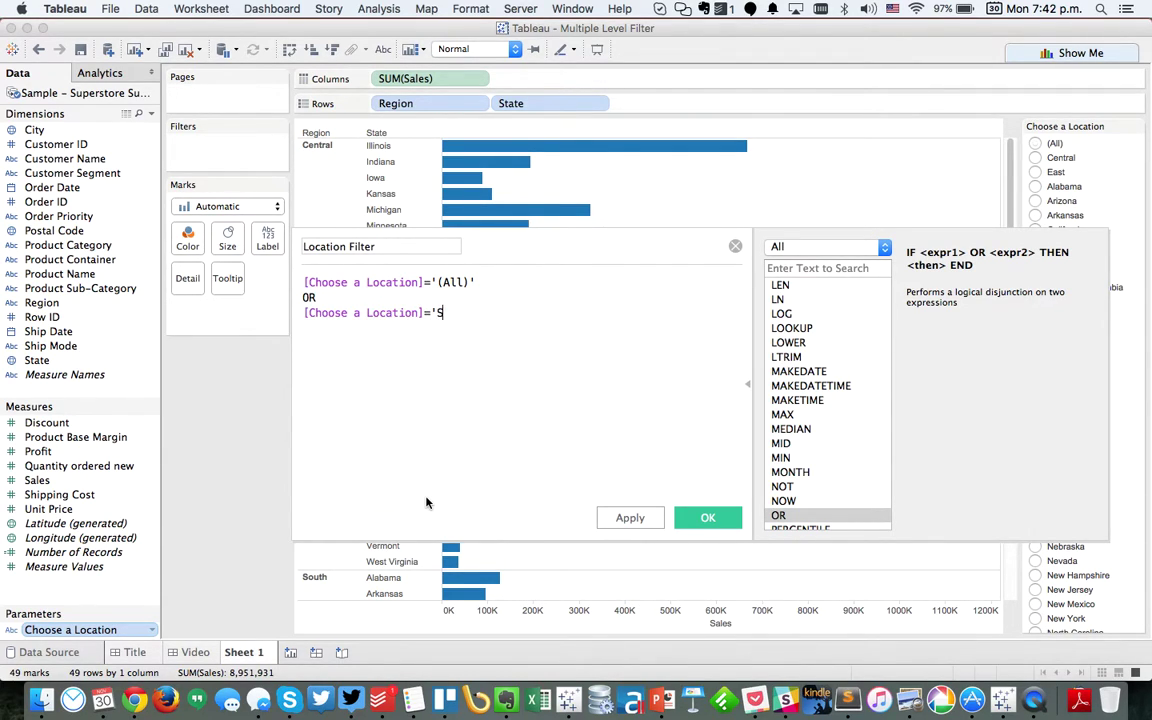
{"action": "type", "text": "state"}
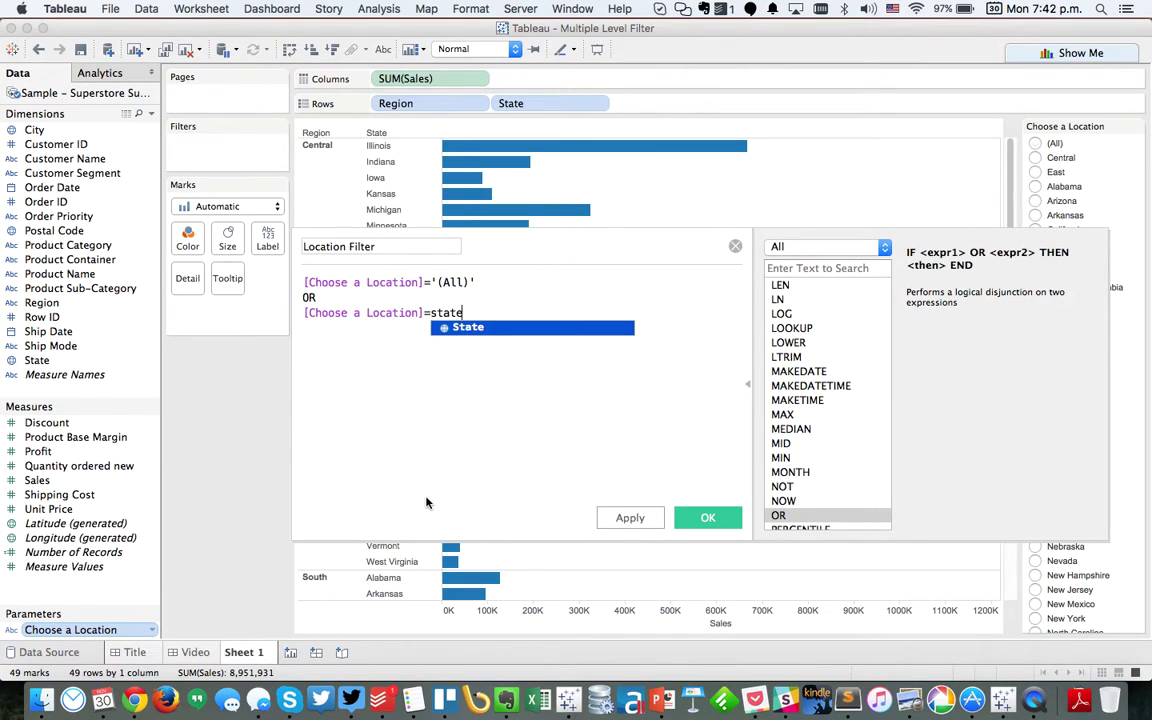
{"action": "key", "text": "Return"}
{"action": "key", "text": "Return"}
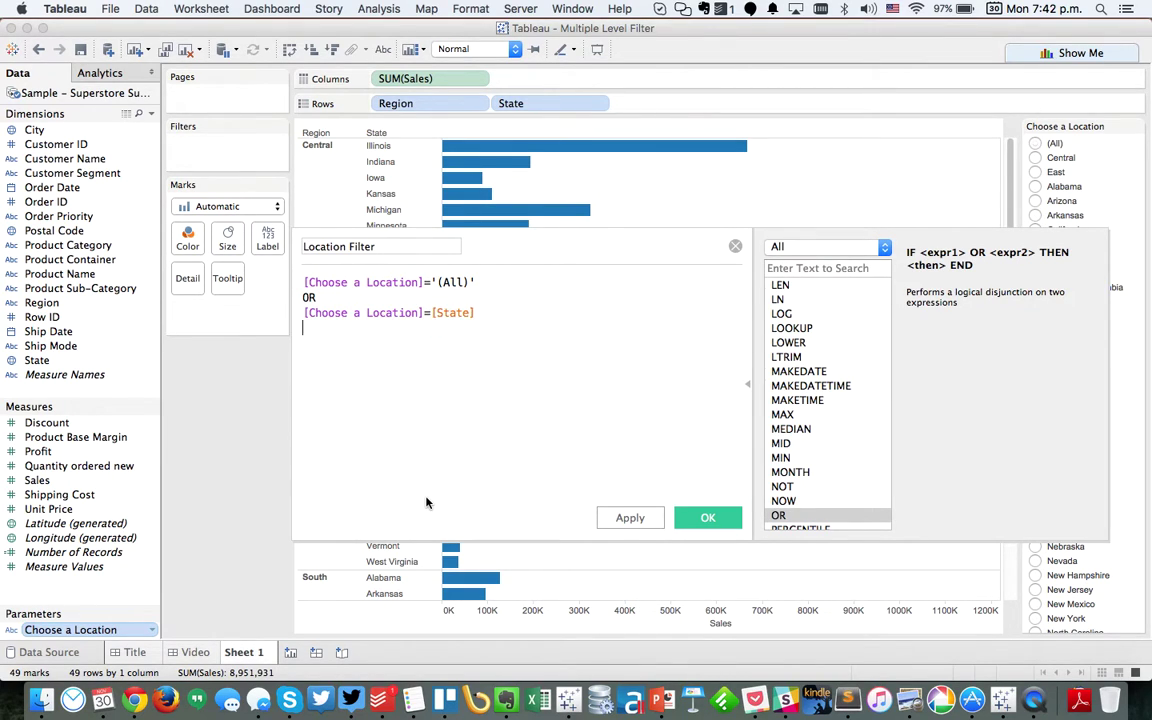
{"action": "type", "text": "OR"}
{"action": "key", "text": "Return"}
{"action": "key", "text": "Return"}
- Add an OR condition: Choose a Location = 'Central' AND Choose a Location = [Region]
{"action": "type", "text": "(c"}
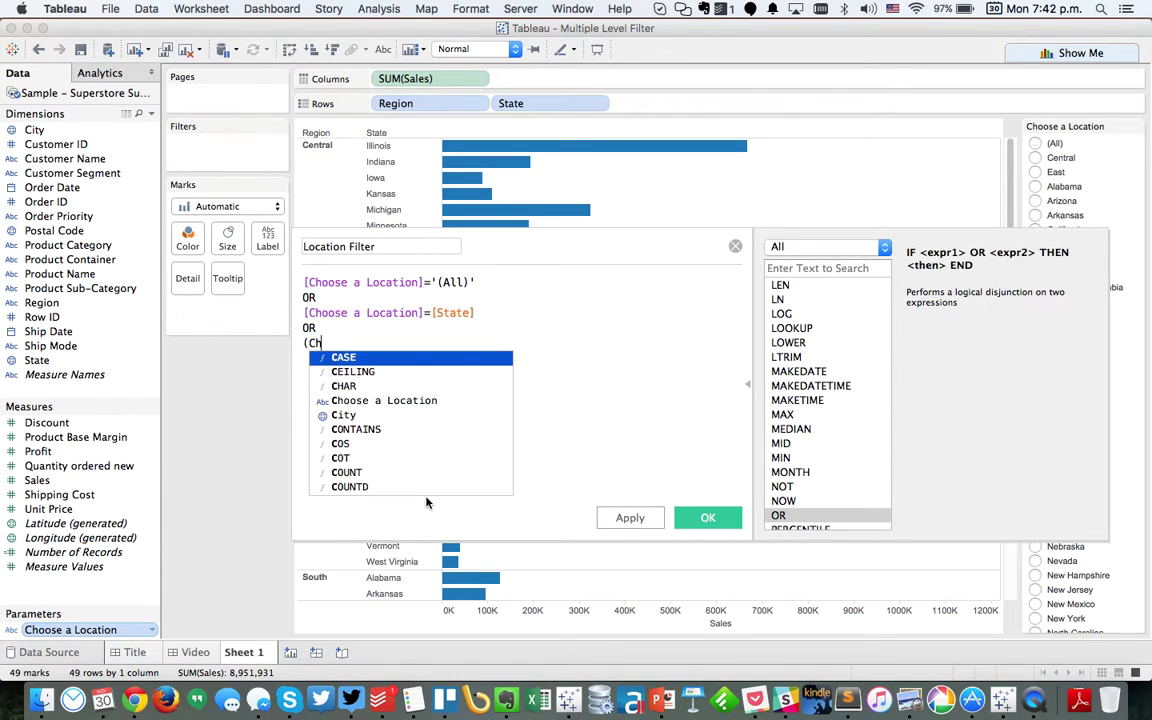
{"action": "type", "text": "ho"}
{"action": "key", "text": "Return"}
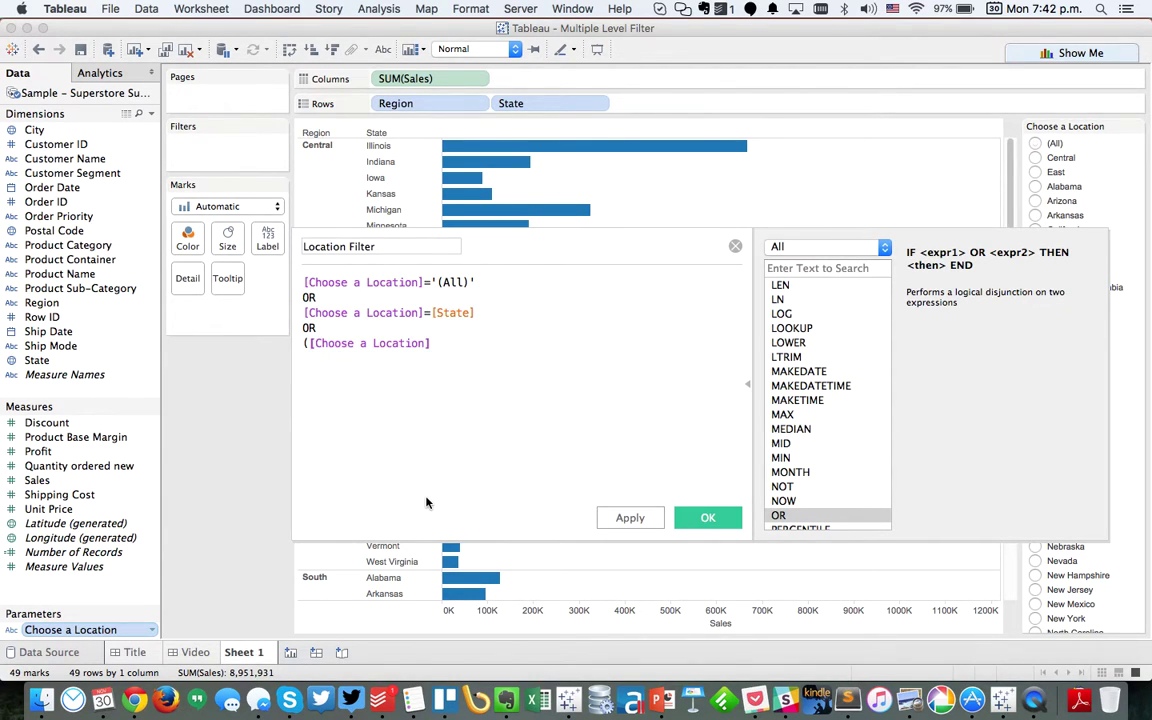
{"action": "type", "text": "='Central' AND c"}
{"action": "key", "text": "Down"}
{"action": "key", "text": "Down"}
{"action": "key", "text": "Down"}
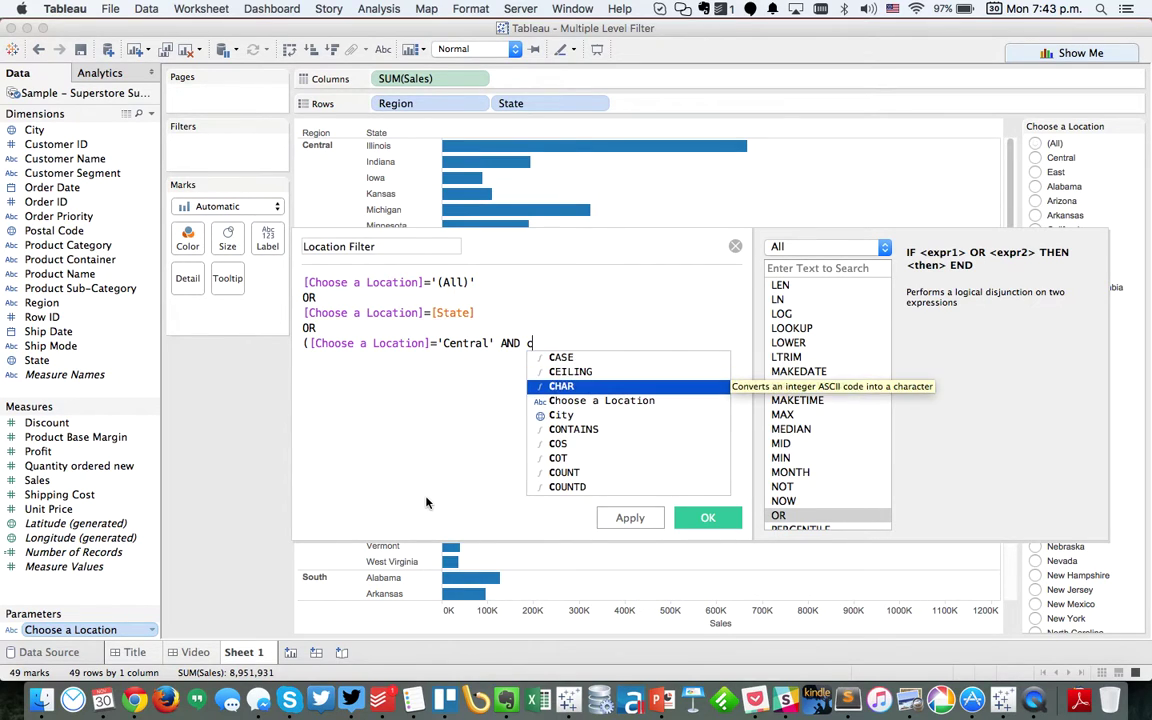
{"action": "key", "text": "Return"}
{"action": "type", "text": "=Re"}
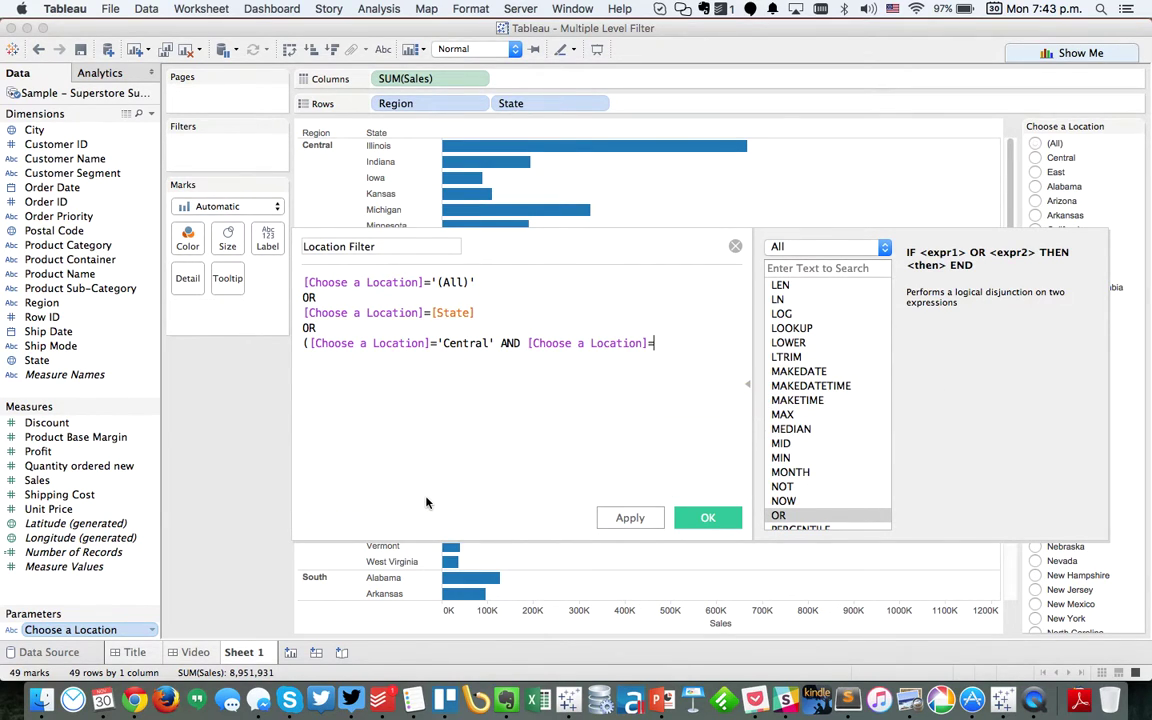
{"action": "key", "text": "Down"}
{"action": "key", "text": "Down"}
{"action": "key", "text": "Down"}
{"action": "key", "text": "Down"}
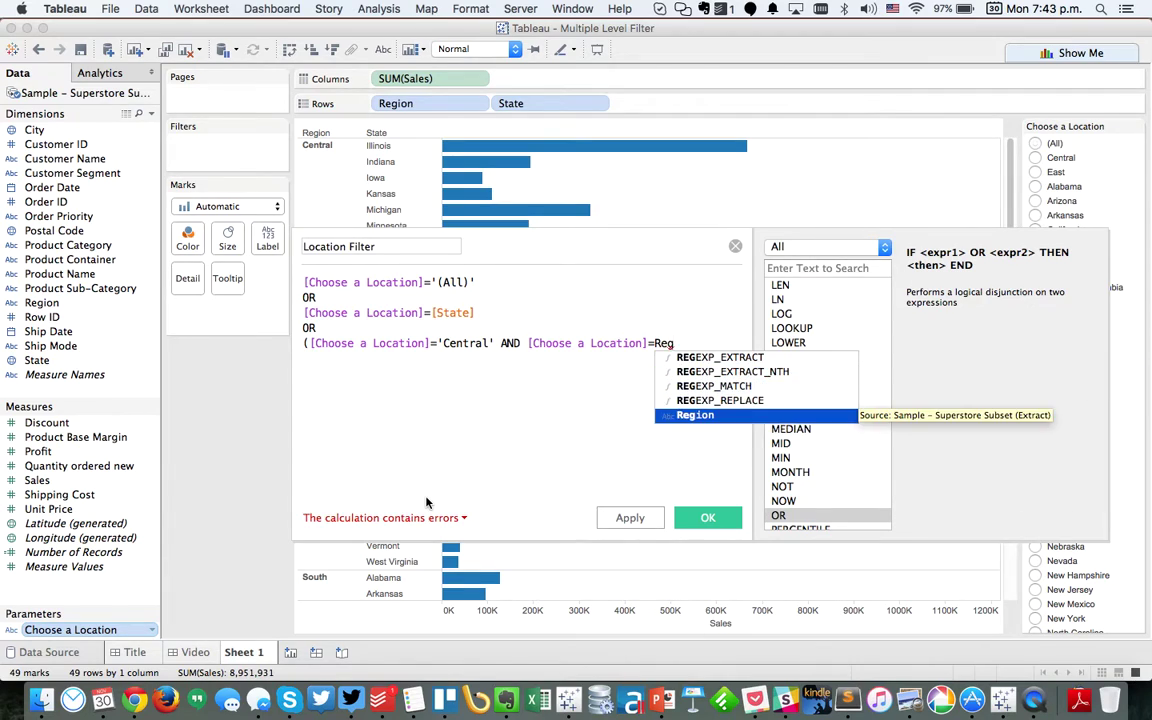
{"action": "key", "text": "Return"}
{"action": "type", "text": ")"}
{"action": "key", "text": "Return"}
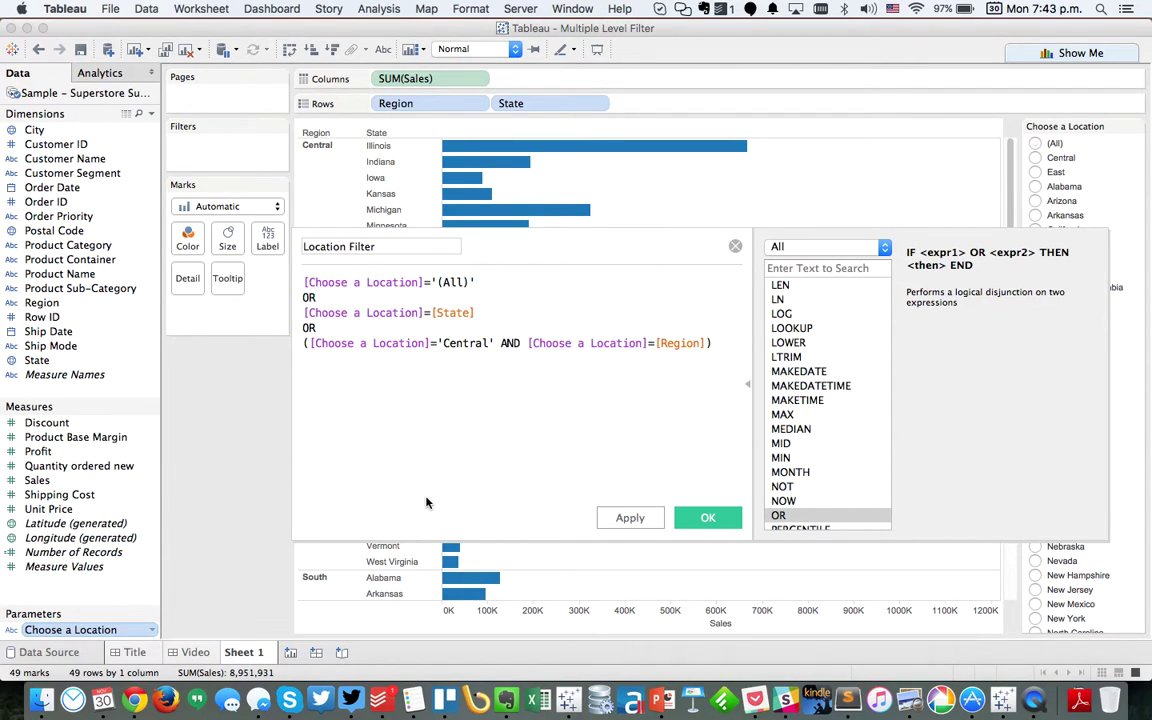
- Add the final OR condition: Choose a Location = 'East' AND Choose a Location = [Region]
{"action": "type", "text": "OR"}
{"action": "type", "text": " ("}
{"action": "key", "text": "BackSpace"}
{"action": "key", "text": "BackSpace"}
{"action": "key", "text": "Return"}
{"action": "key", "text": "Return"}
{"action": "type", "text": ")"}
{"action": "type", "text": "Choo"}
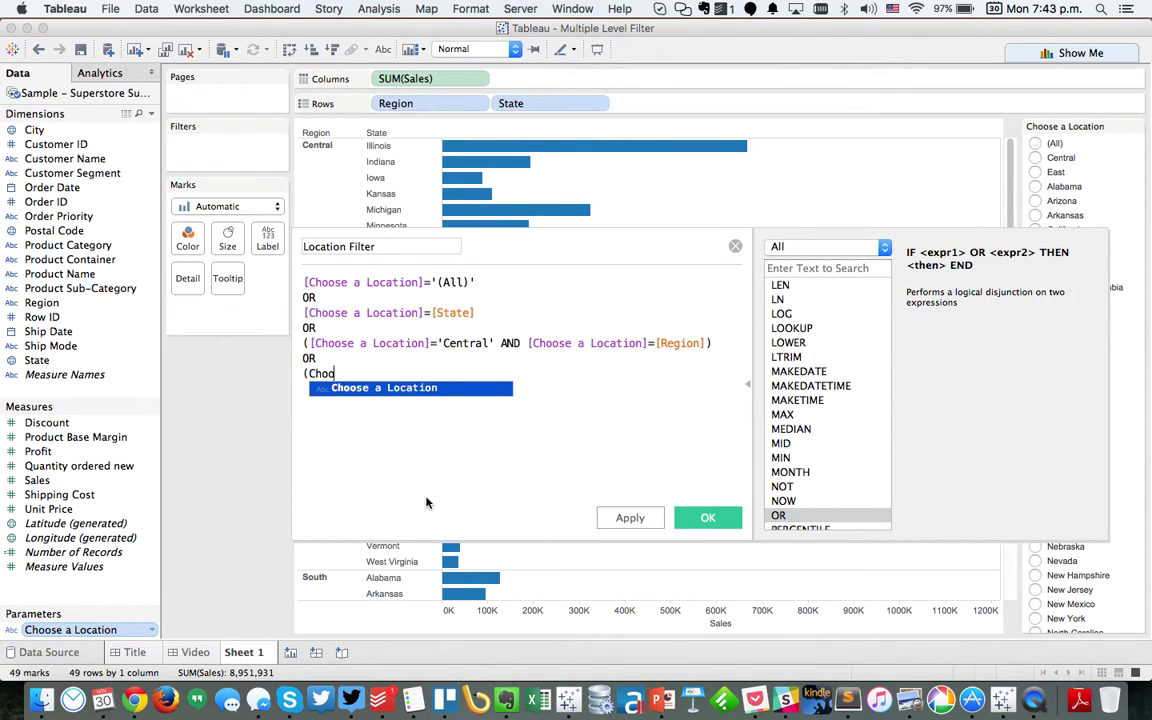
{"action": "key", "text": "Return"}
{"action": "type", "text": "="}
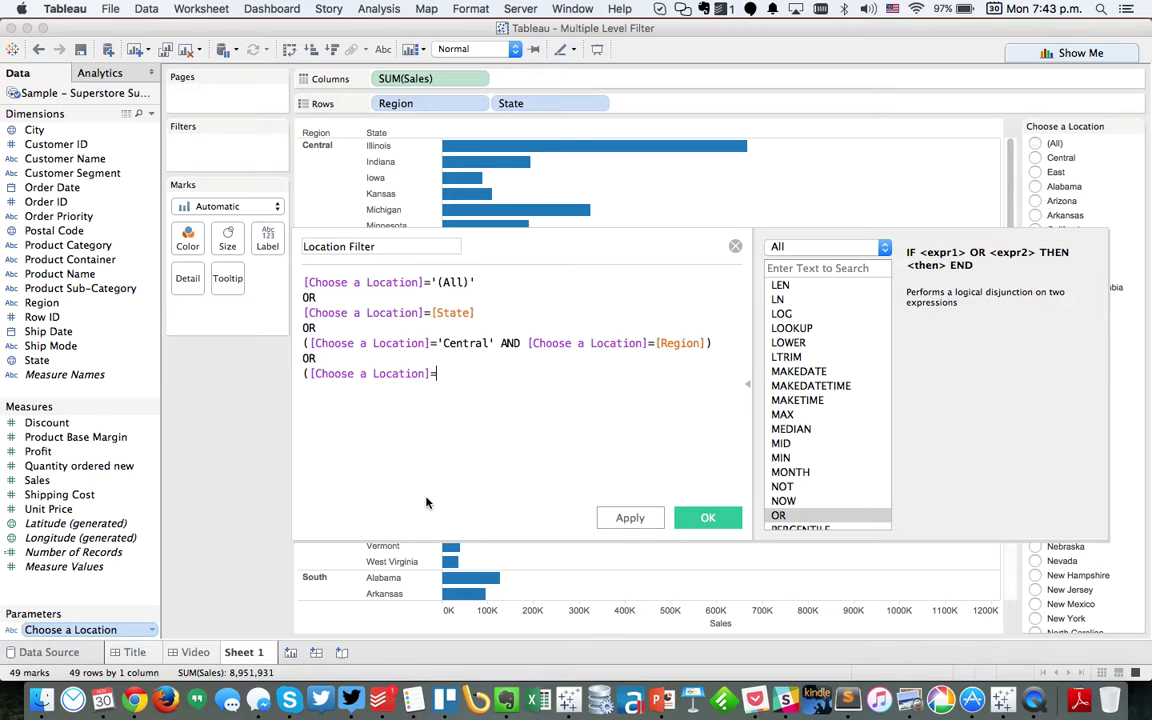
{"action": "type", "text": "'East' AND cho"}
{"action": "key", "text": "Return"}
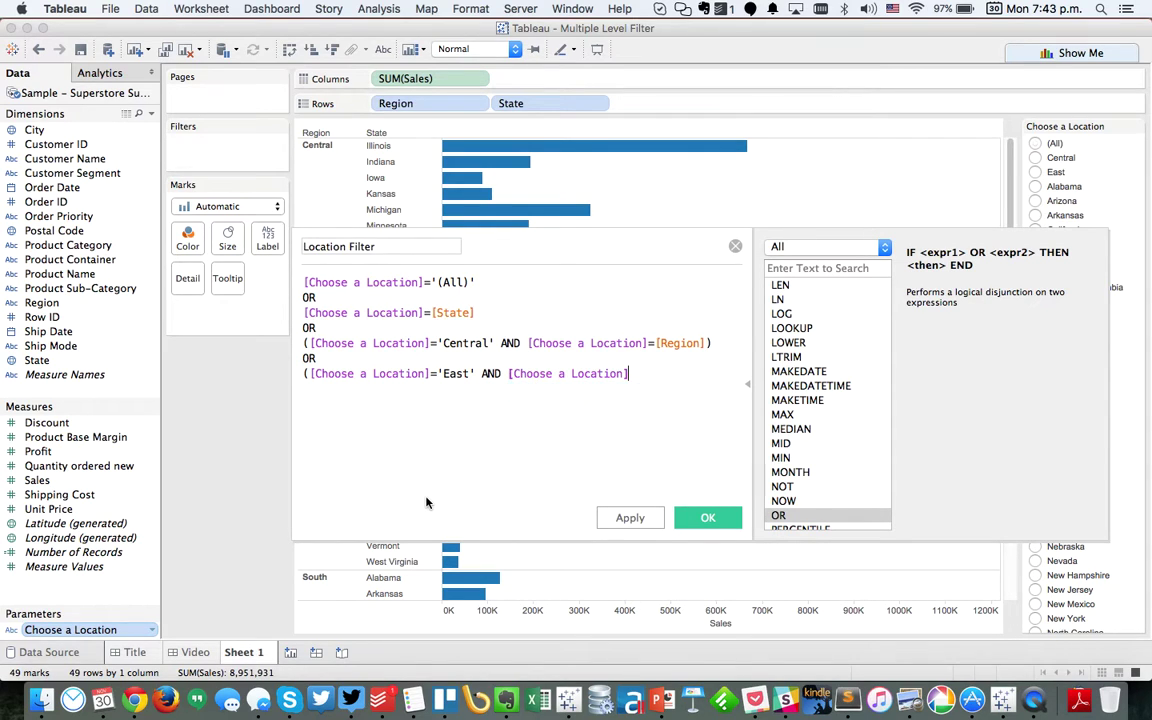
{"action": "type", "text": "=[Re"}
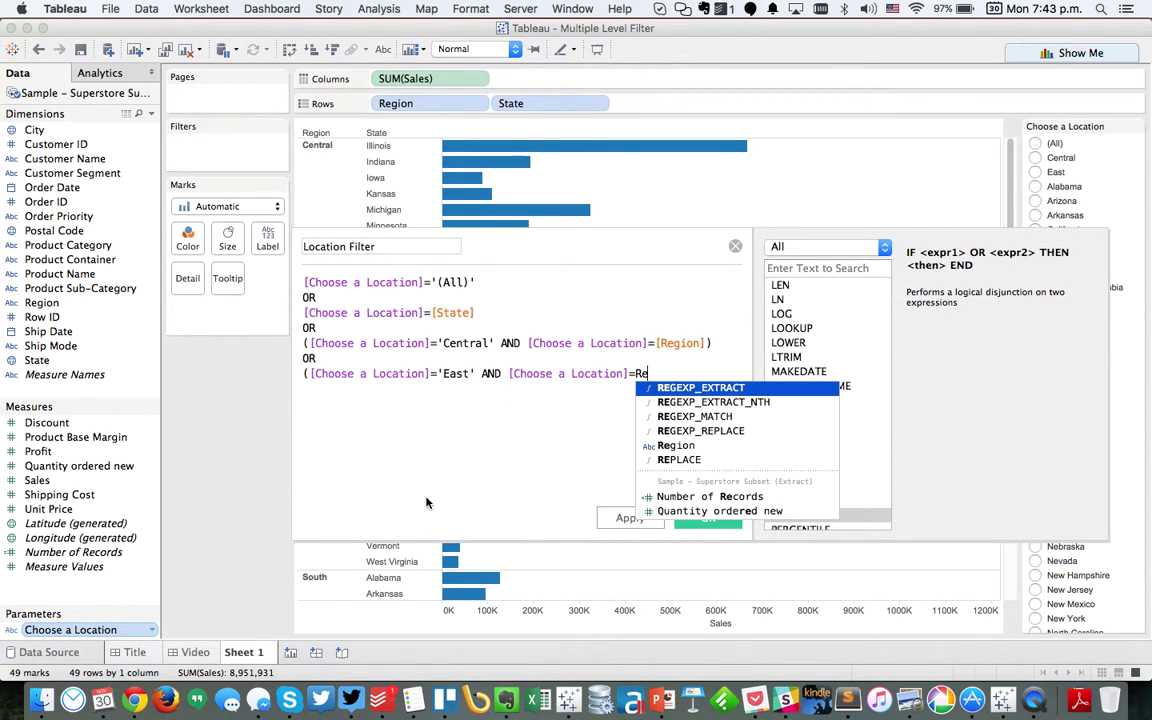
{"action": "type", "text": "g"}
{"action": "key", "text": "Return"}
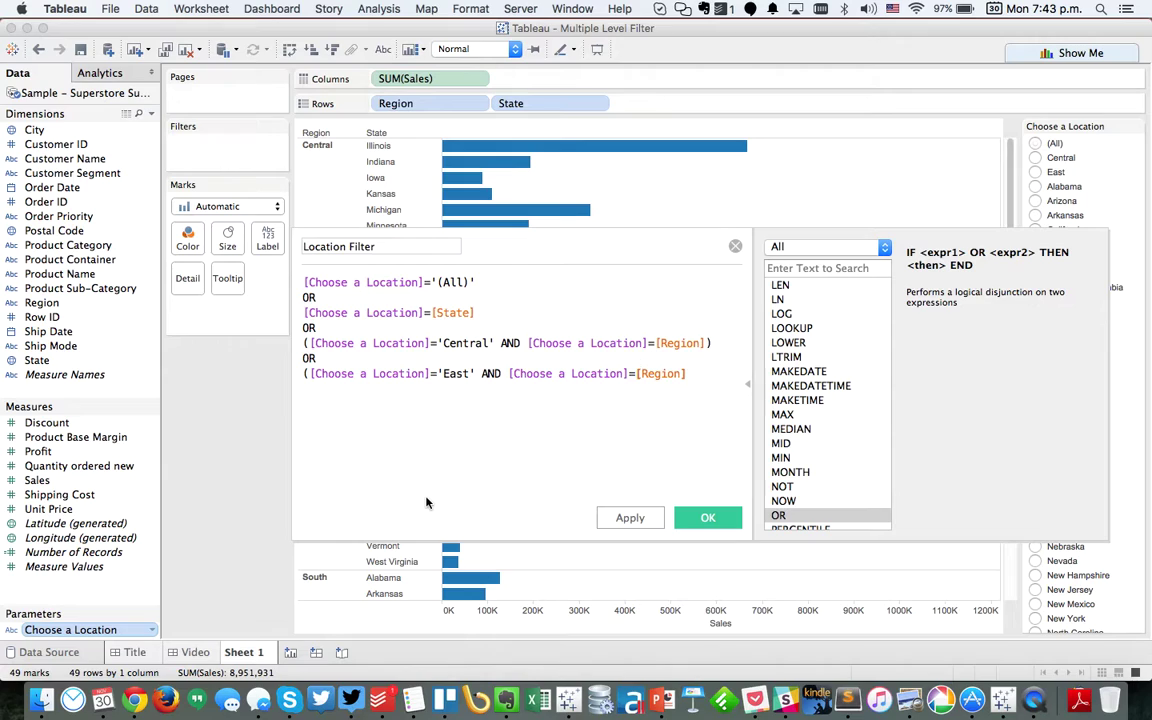
{"action": "type", "text": ")"}
{"action": "key", "text": "Return"}
- Save Location Filter and add it to the Filters shelf, keeping only True
{"action": "left_click", "coordinate": [705, 517]}
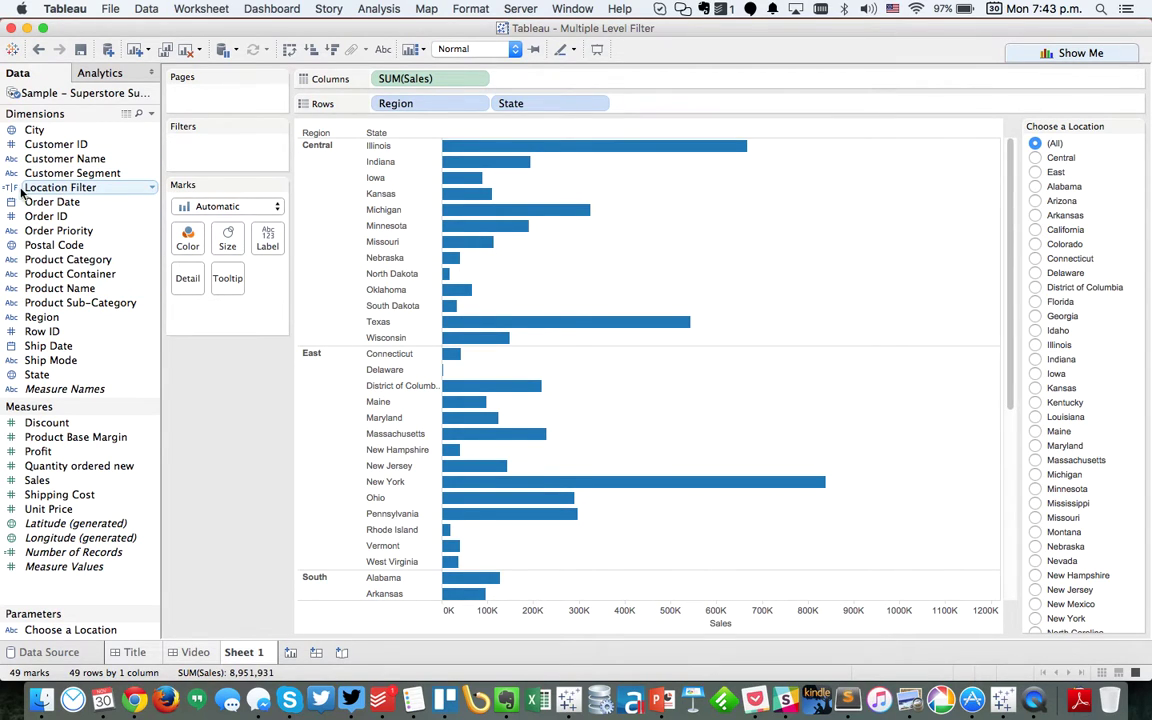
{"action": "left_click_drag", "start_coordinate": [52, 188], "coordinate": [180, 145]}
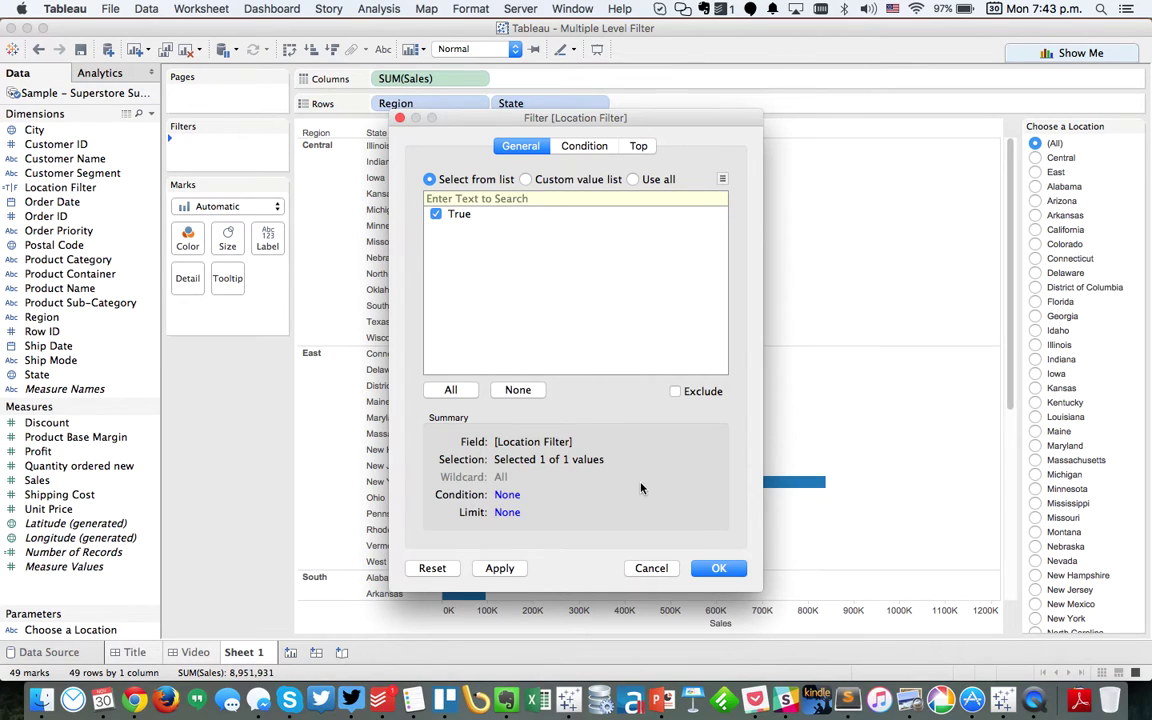
{"action": "left_click", "coordinate": [719, 568]}
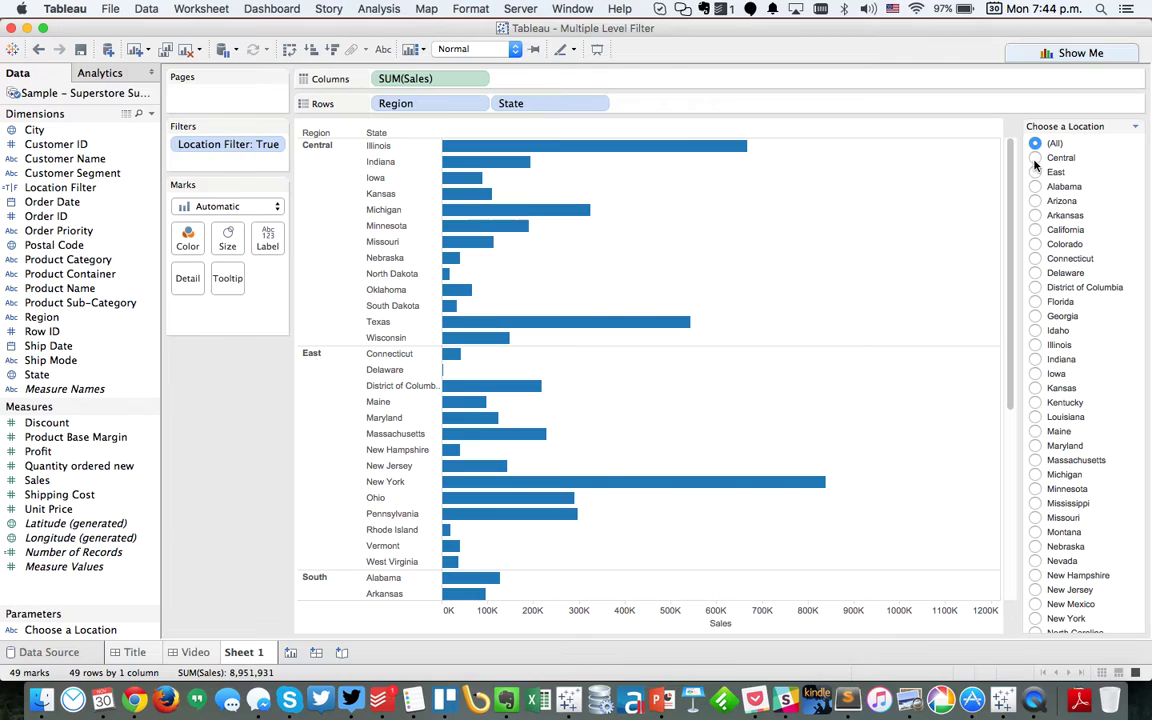
{"action": "left_click", "coordinate": [1036, 187]}
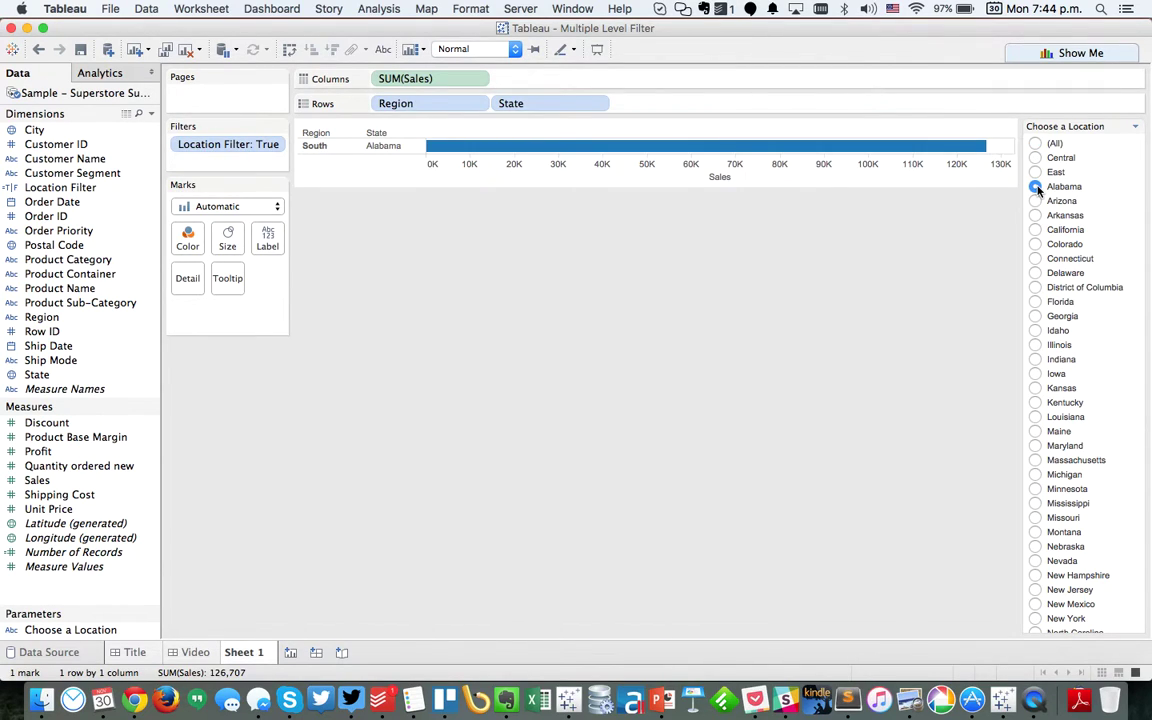
{"action": "left_click", "coordinate": [1036, 403]}
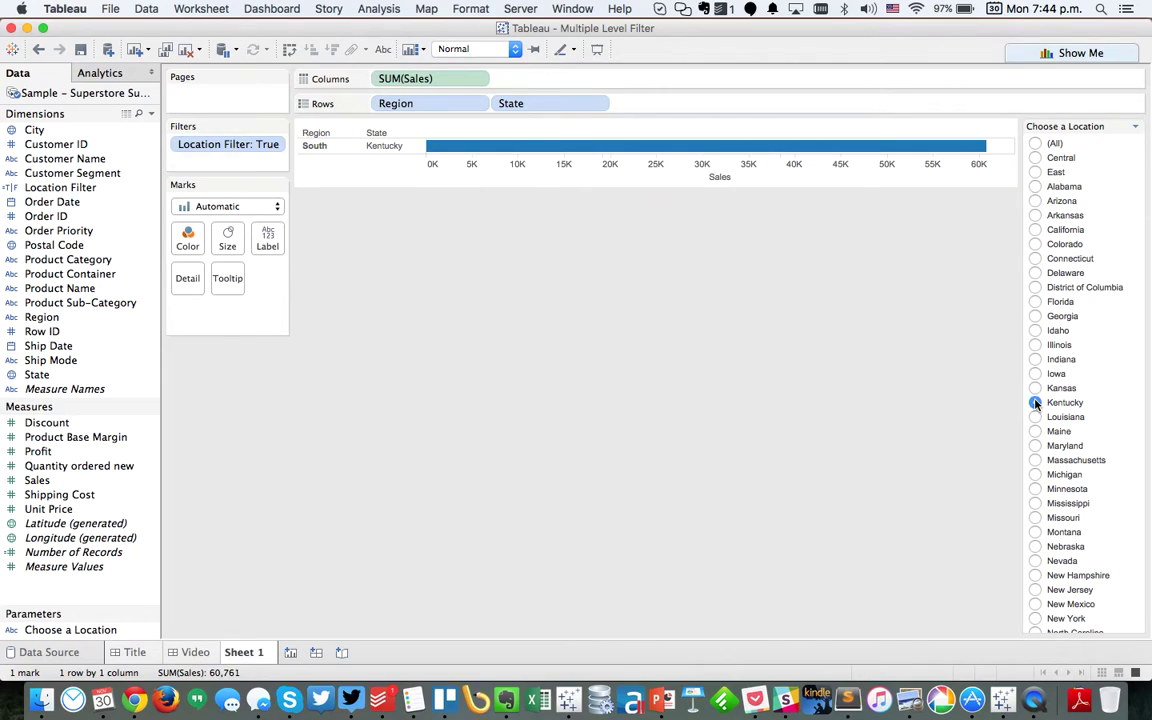
{"action": "left_click", "coordinate": [1036, 173]}
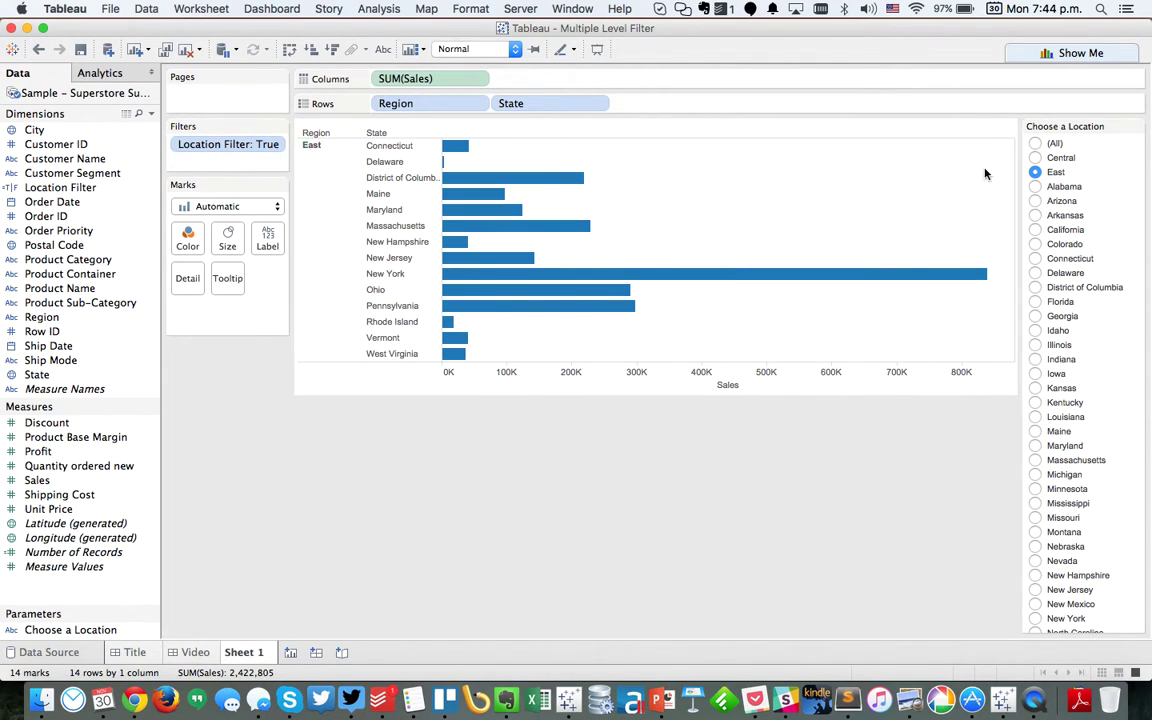
{"action": "left_click", "coordinate": [1035, 158]}
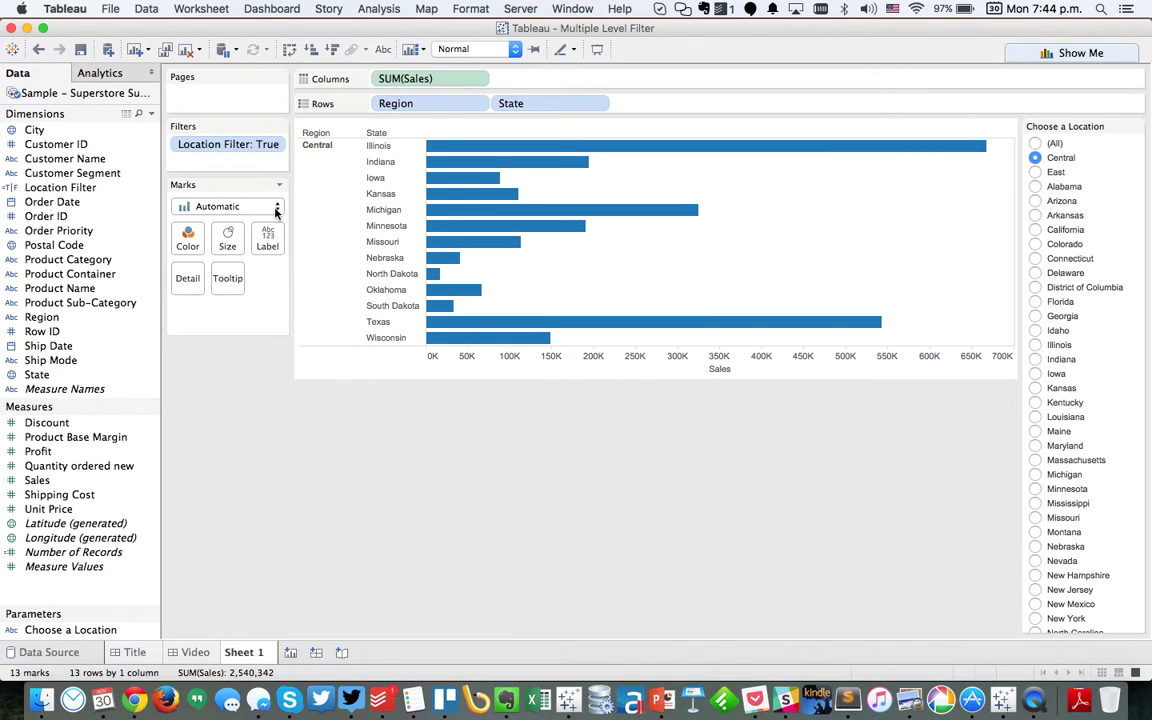
{"action": "left_click", "coordinate": [1035, 144]}
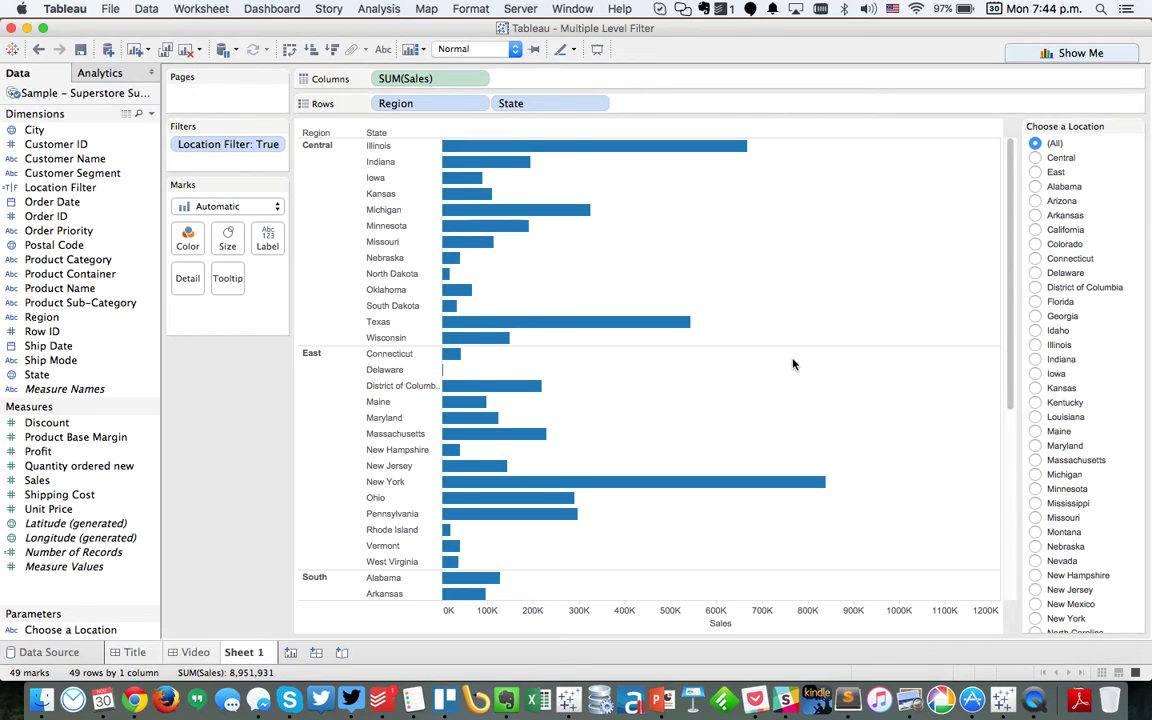
{"action": "scroll", "coordinate": [792, 363], "scroll_direction": "down", "scroll_amount": 5}
{"action": "scroll", "coordinate": [792, 363], "scroll_direction": "up", "scroll_amount": 5}
- Rename the worksheet to 'Simple Filter'
{"action": "double_click", "coordinate": [243, 653]}
{"action": "type", "text": "Simple Filter"}
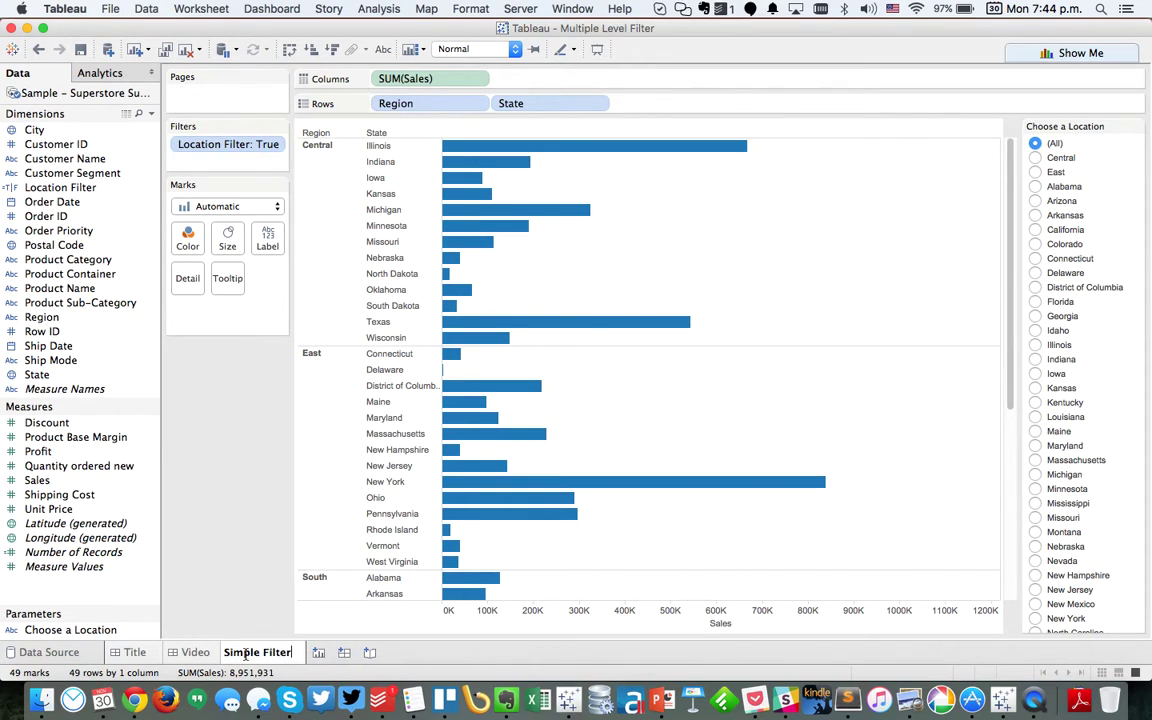
{"action": "key", "text": "Return"}
- Duplicate the Simple Filter sheet and remove Location Filter from the copy's filters
{"action": "right_click", "coordinate": [275, 653]}
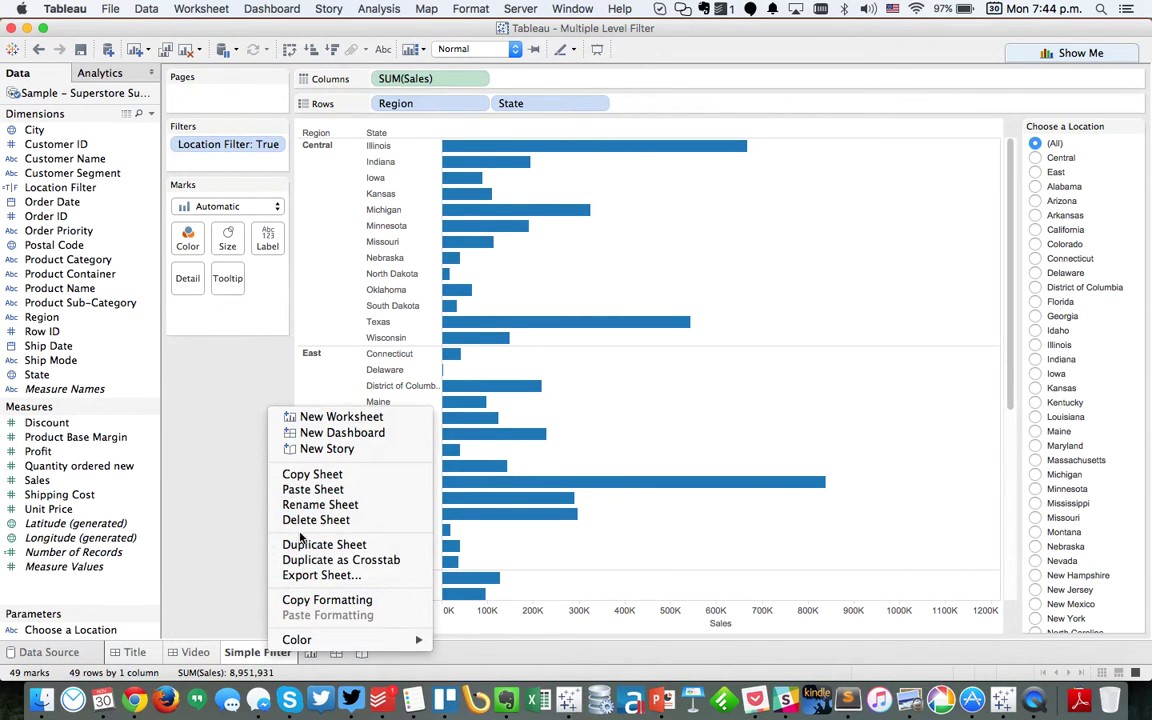
{"action": "left_click", "coordinate": [320, 545]}
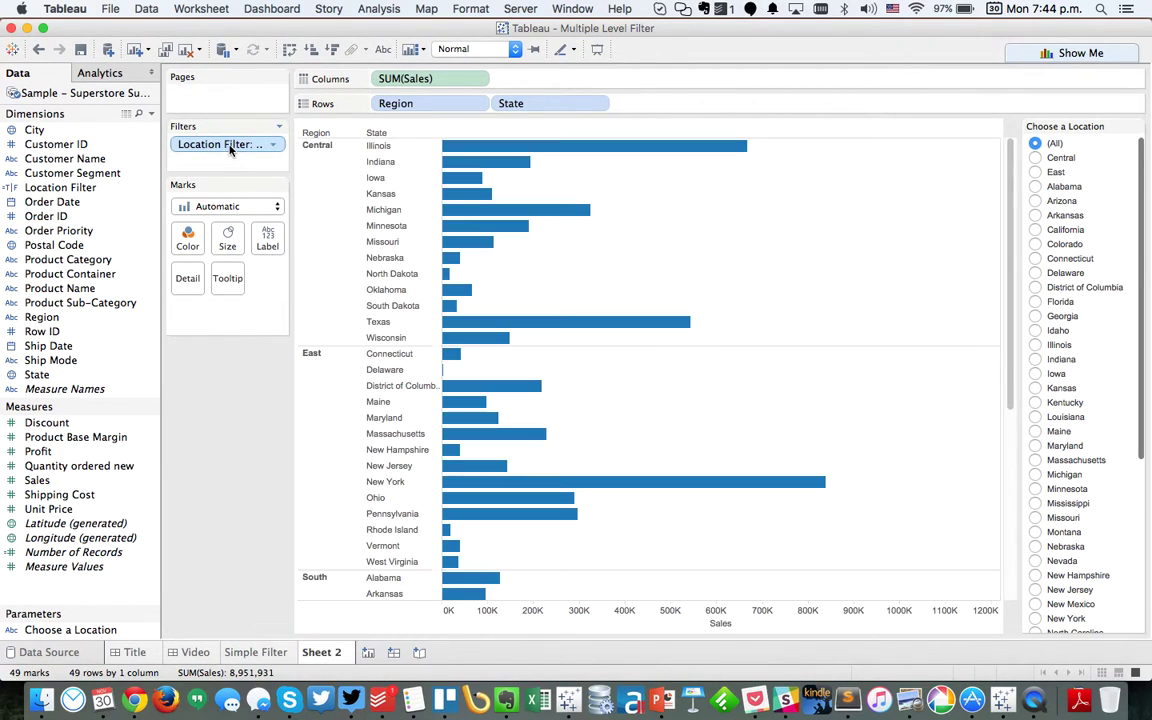
{"action": "left_click_drag", "start_coordinate": [228, 144], "coordinate": [244, 472]}
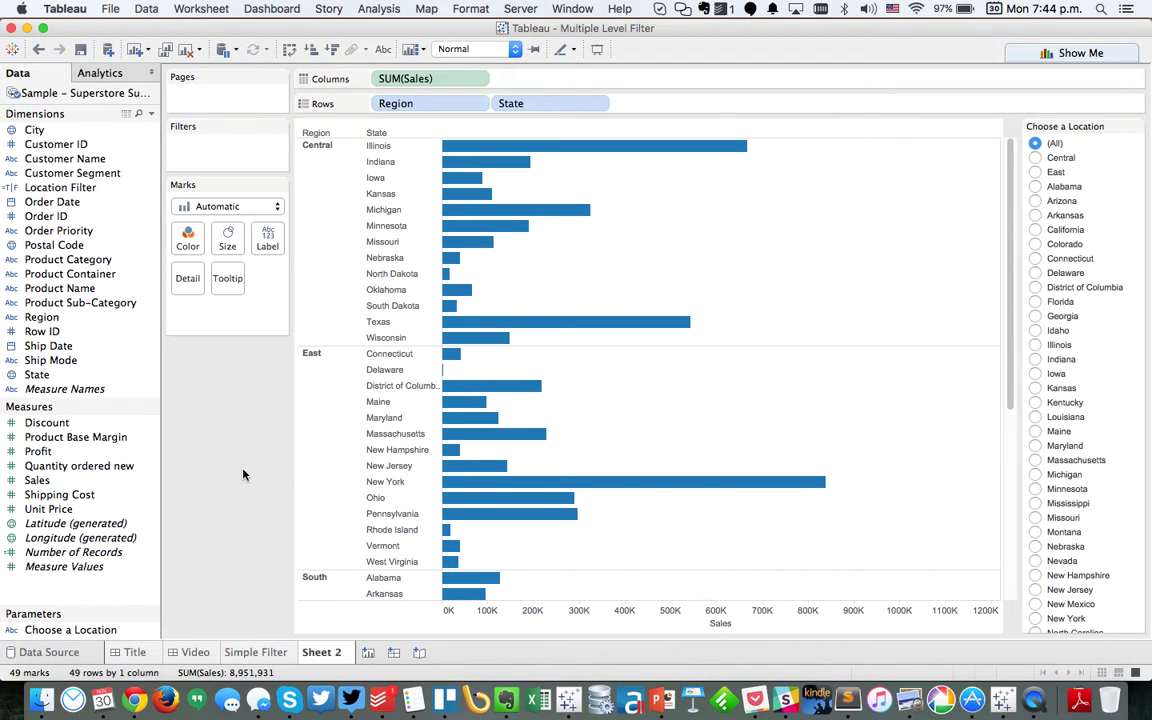
- Edit the Choose a Location parameter and clear all its existing values
{"action": "right_click", "coordinate": [89, 632]}
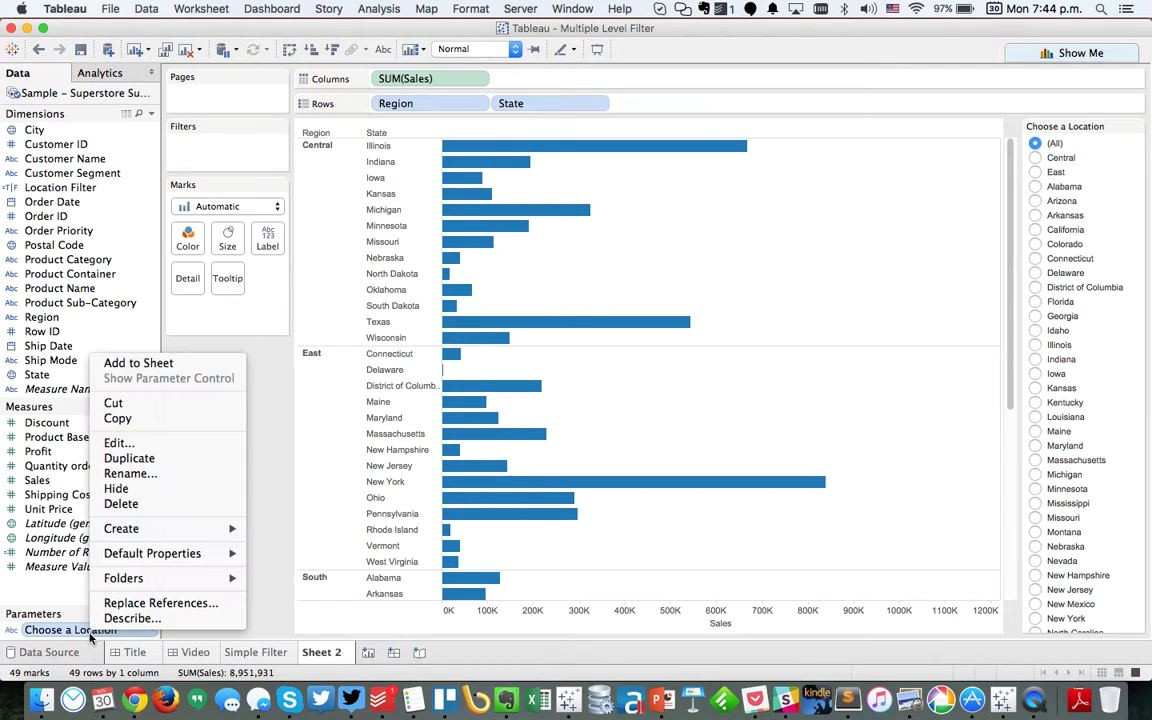
{"action": "left_click", "coordinate": [118, 443]}
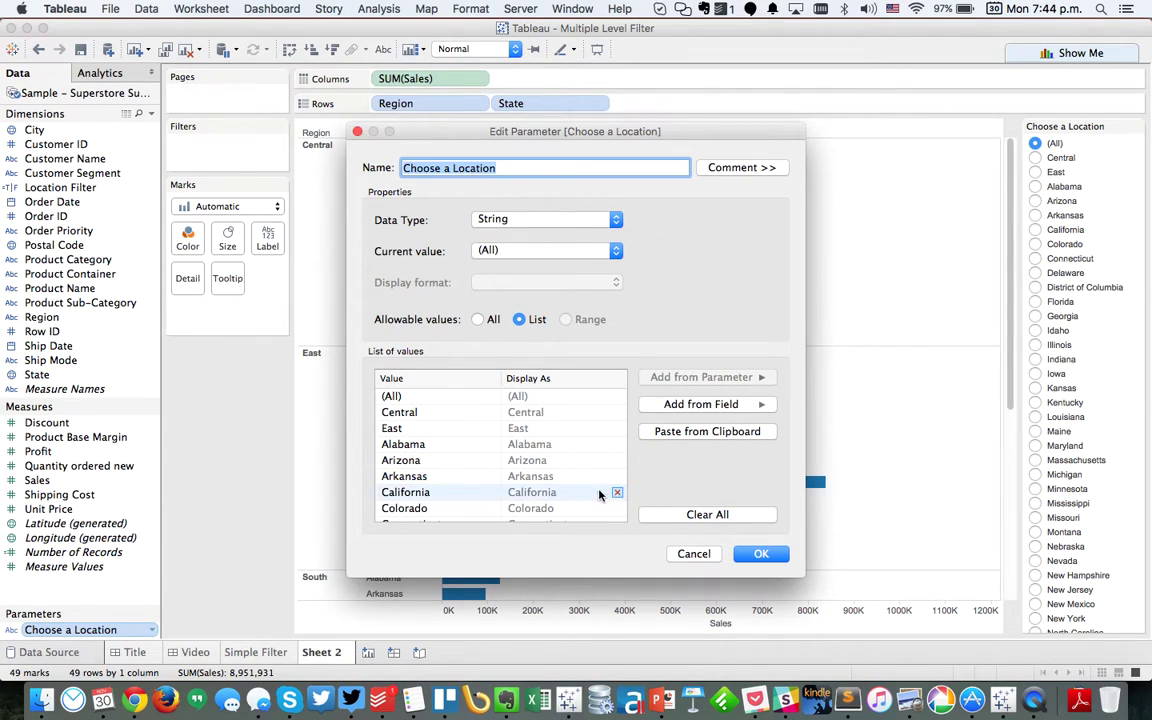
{"action": "scroll", "coordinate": [585, 480], "scroll_direction": "down", "scroll_amount": 15}
{"action": "scroll", "coordinate": [585, 480], "scroll_direction": "up", "scroll_amount": 15}
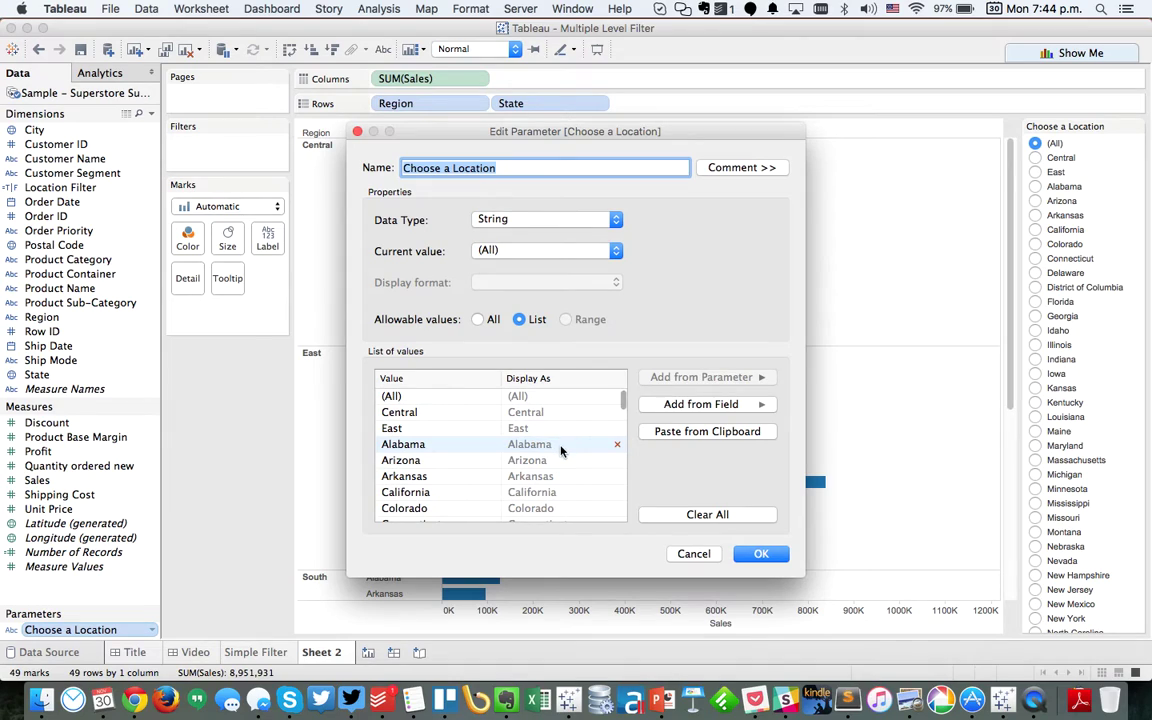
{"action": "left_click", "coordinate": [560, 445]}
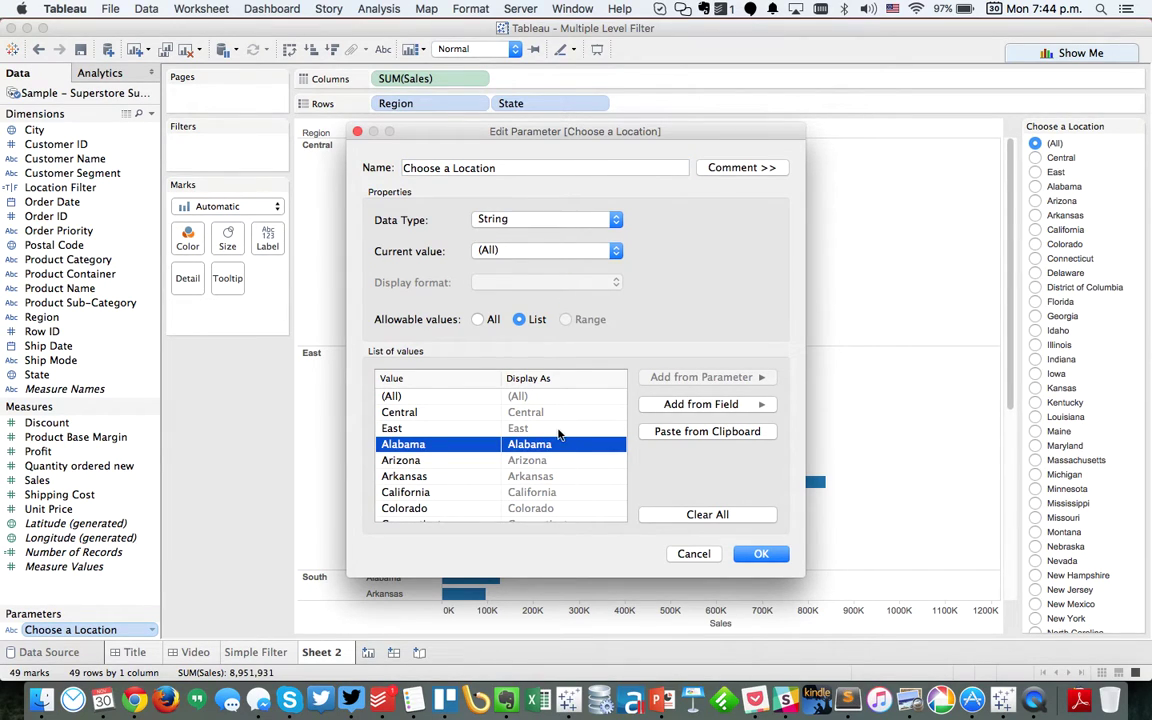
{"action": "scroll", "coordinate": [560, 480], "scroll_direction": "down", "scroll_amount": 15}
{"action": "left_click", "coordinate": [565, 497], "text": "shift"}
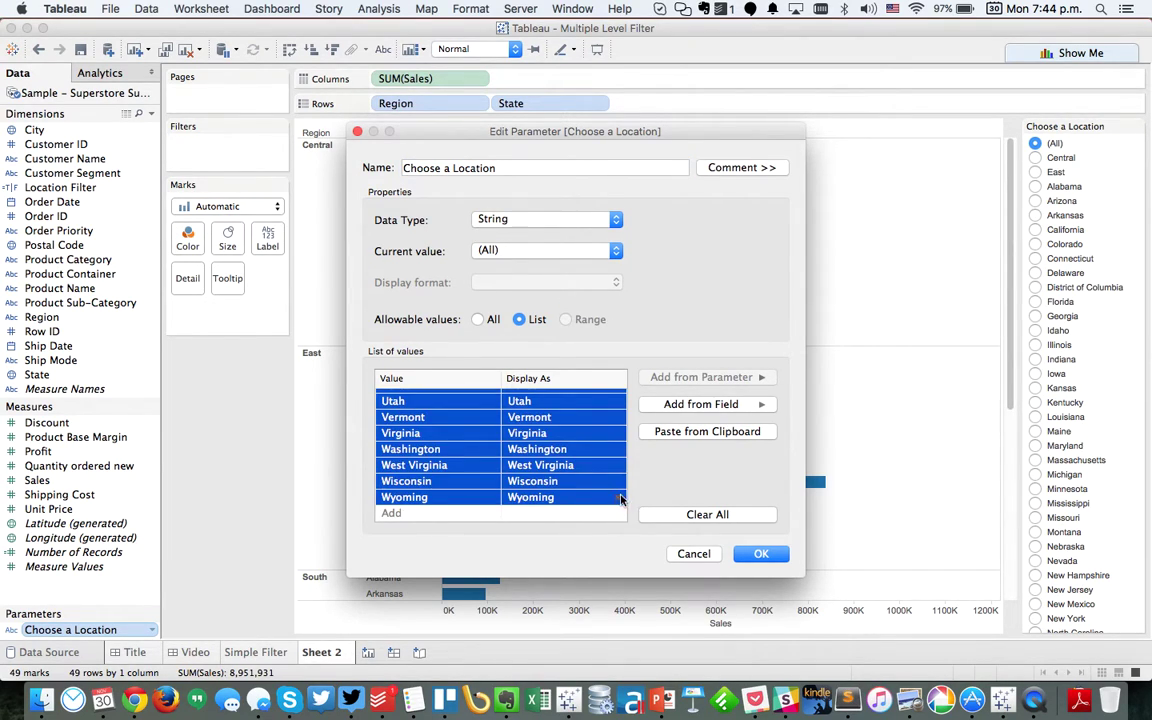
{"action": "left_click", "coordinate": [617, 497]}
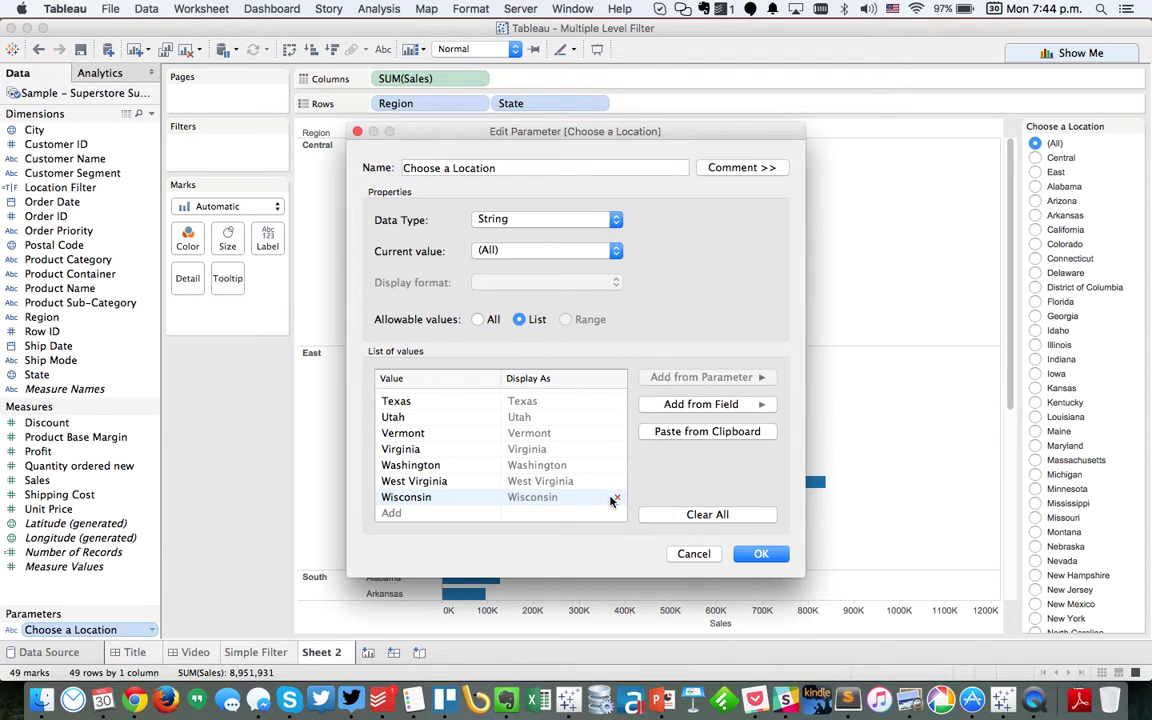
{"action": "left_click", "coordinate": [617, 497]}
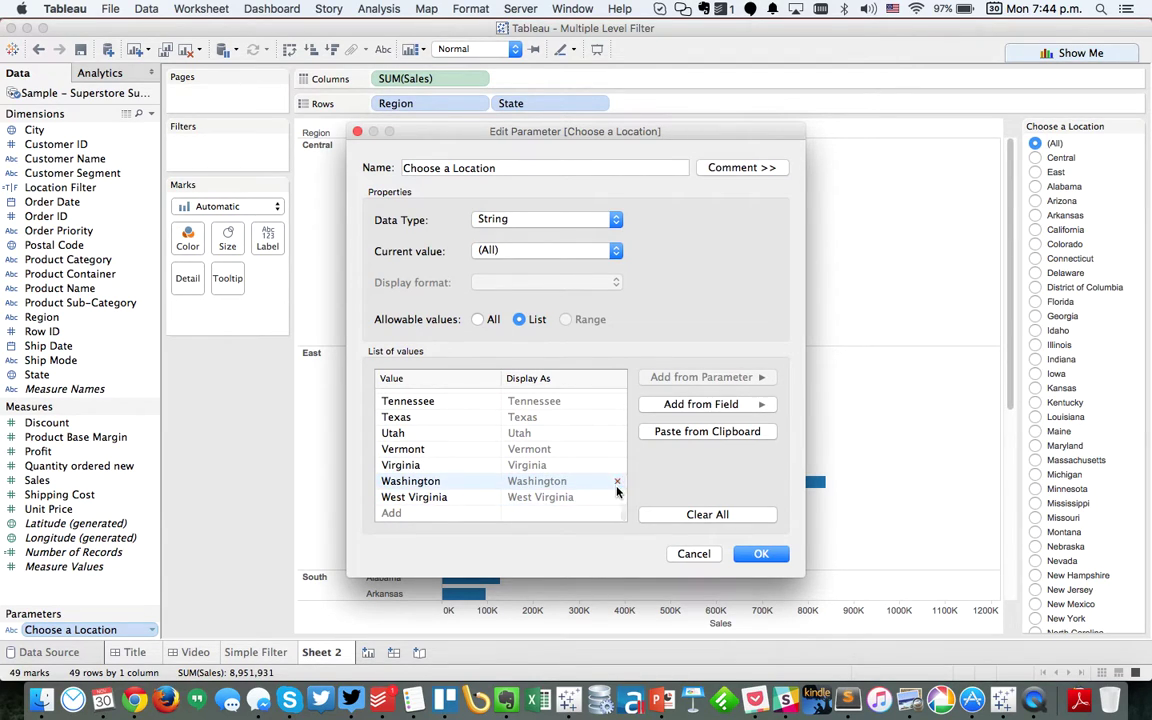
{"action": "left_click", "coordinate": [707, 514]}
- Enter (All), Central, East and Southeast as the new parameter values
{"action": "left_click", "coordinate": [446, 400]}
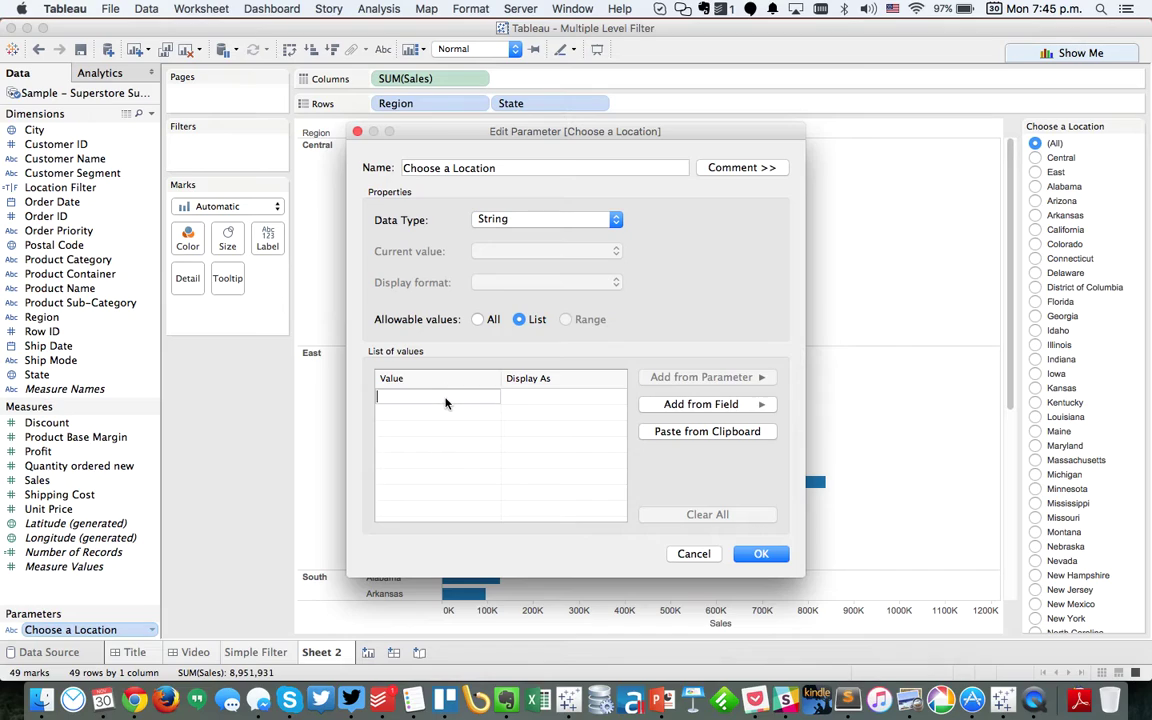
{"action": "key", "text": "Return"}
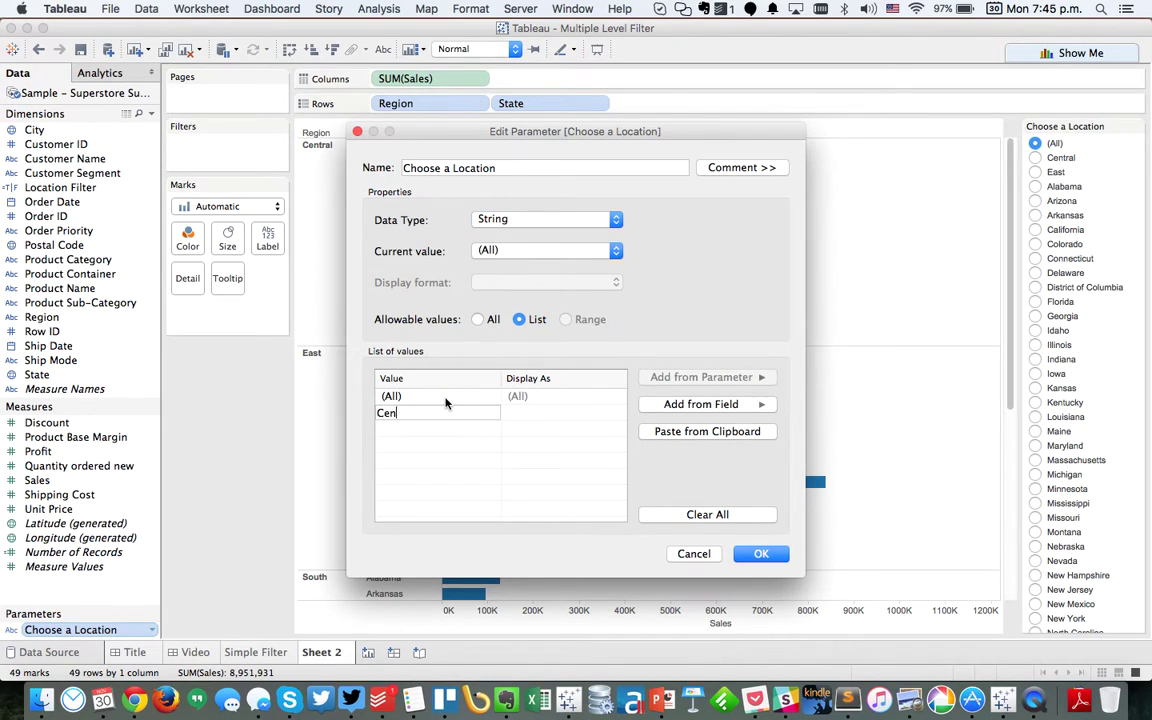
{"action": "key", "text": "Return"}
{"action": "type", "text": "East"}
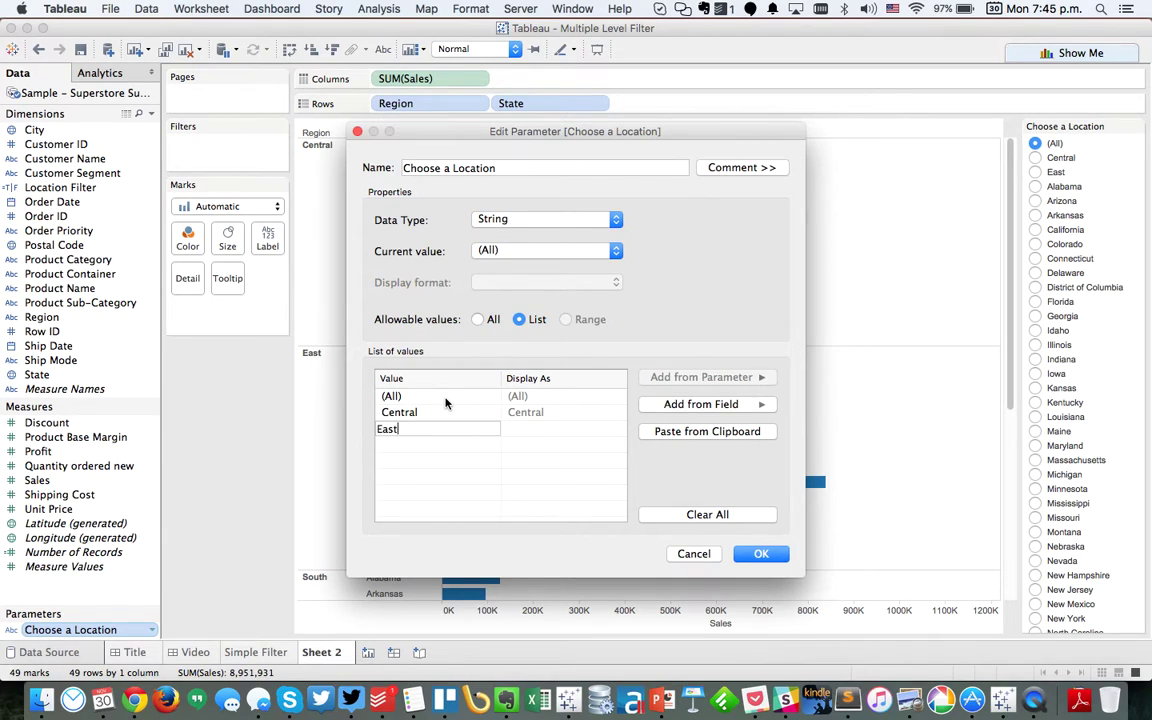
{"action": "key", "text": "Return"}
{"action": "type", "text": "Southeast"}
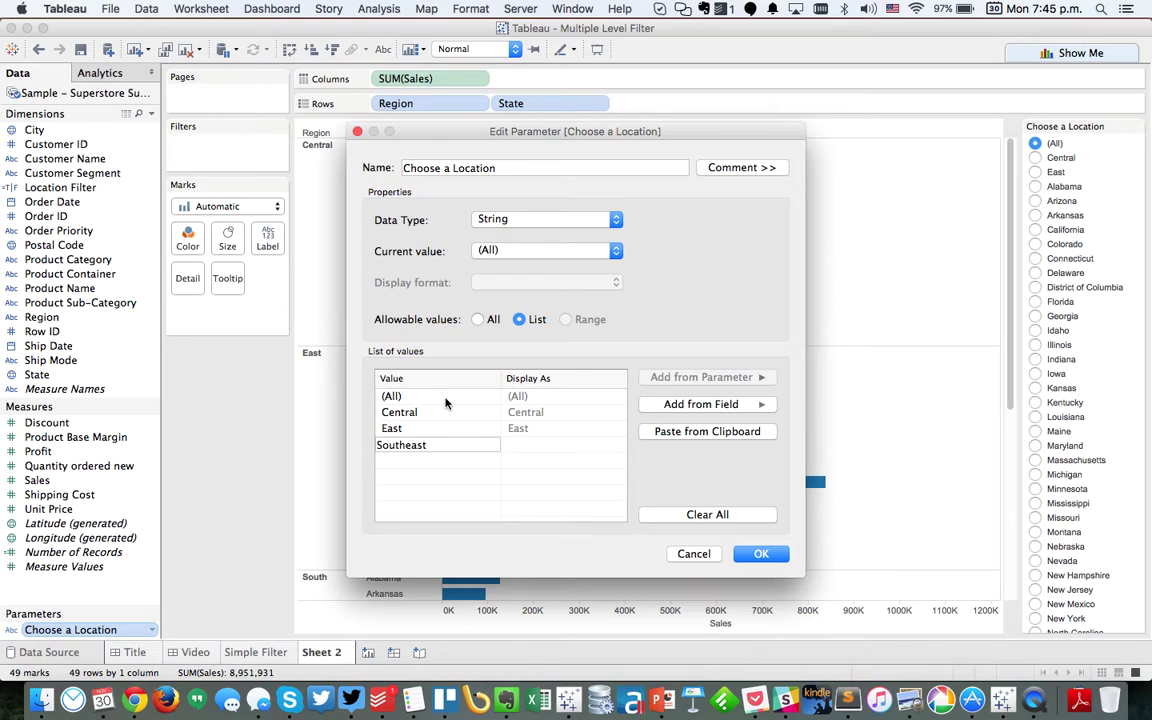
{"action": "key", "text": "Return"}
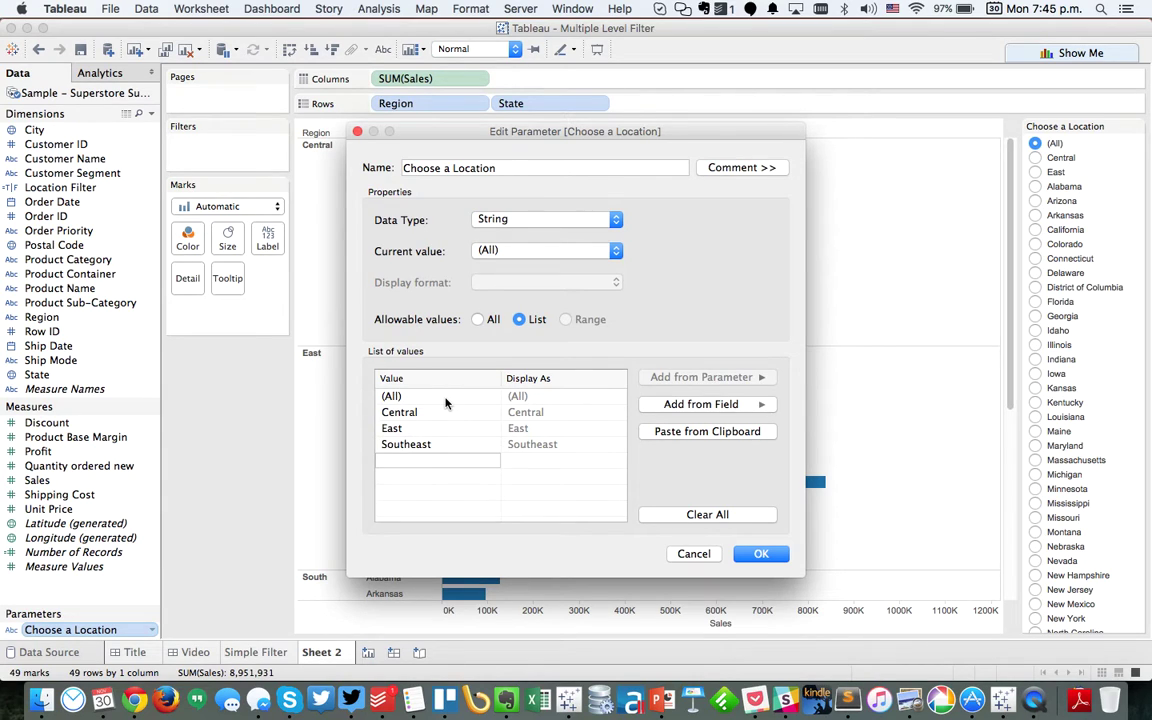
- Append every State value from the State field and save the parameter
{"action": "left_click", "coordinate": [694, 404]}
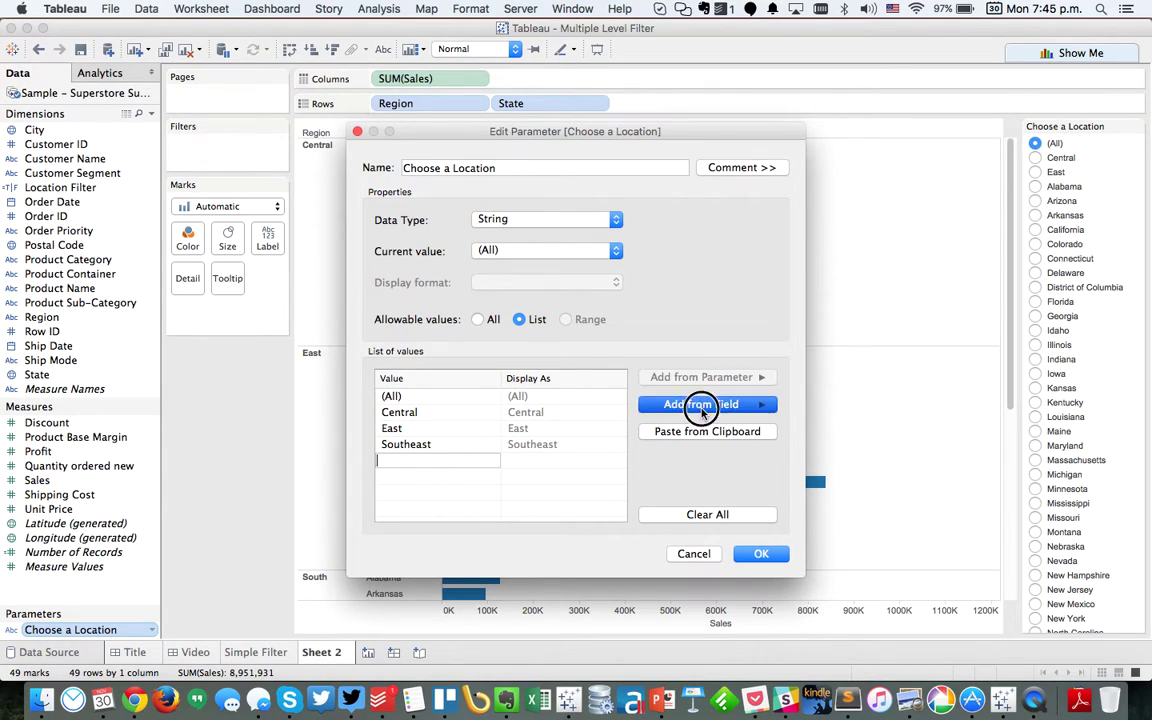
{"action": "left_click", "coordinate": [817, 556]}
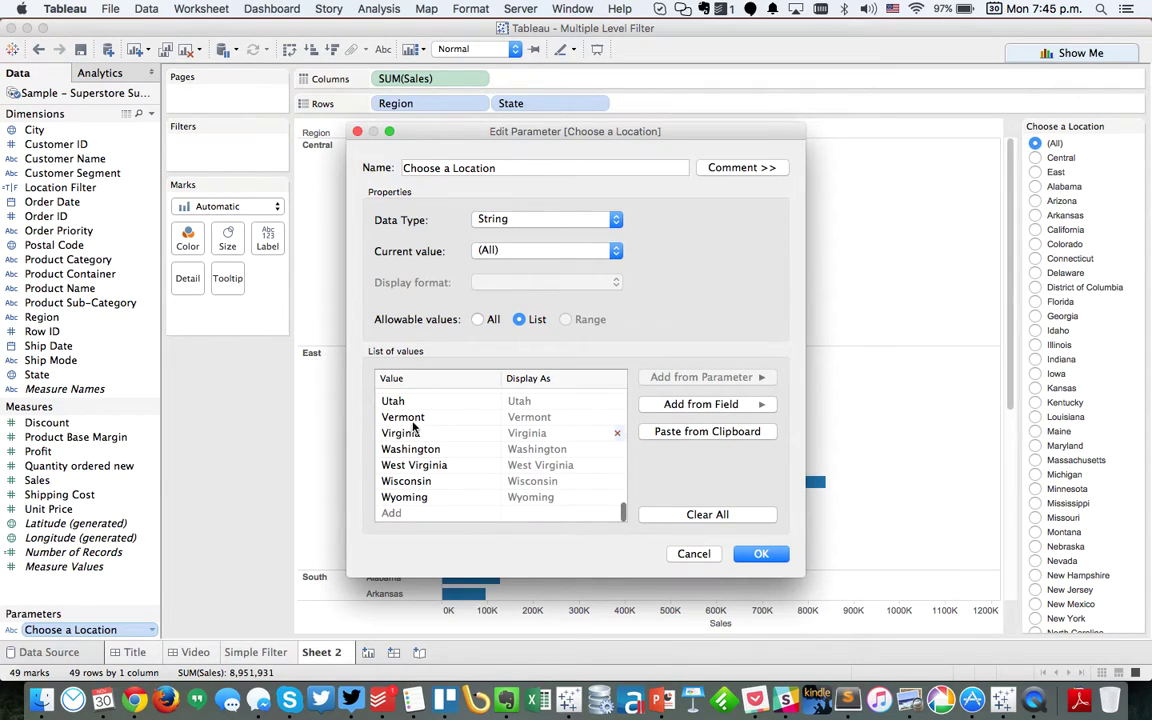
{"action": "scroll", "coordinate": [470, 450], "scroll_direction": "up", "scroll_amount": 15}
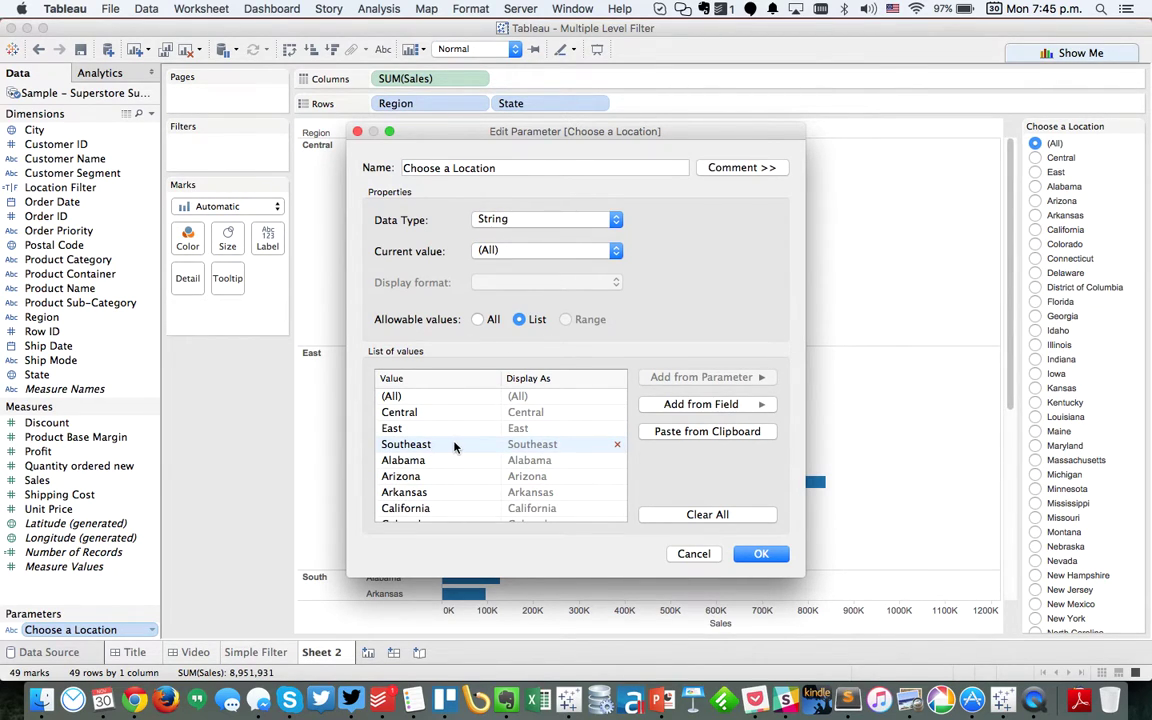
{"action": "left_click", "coordinate": [758, 554]}
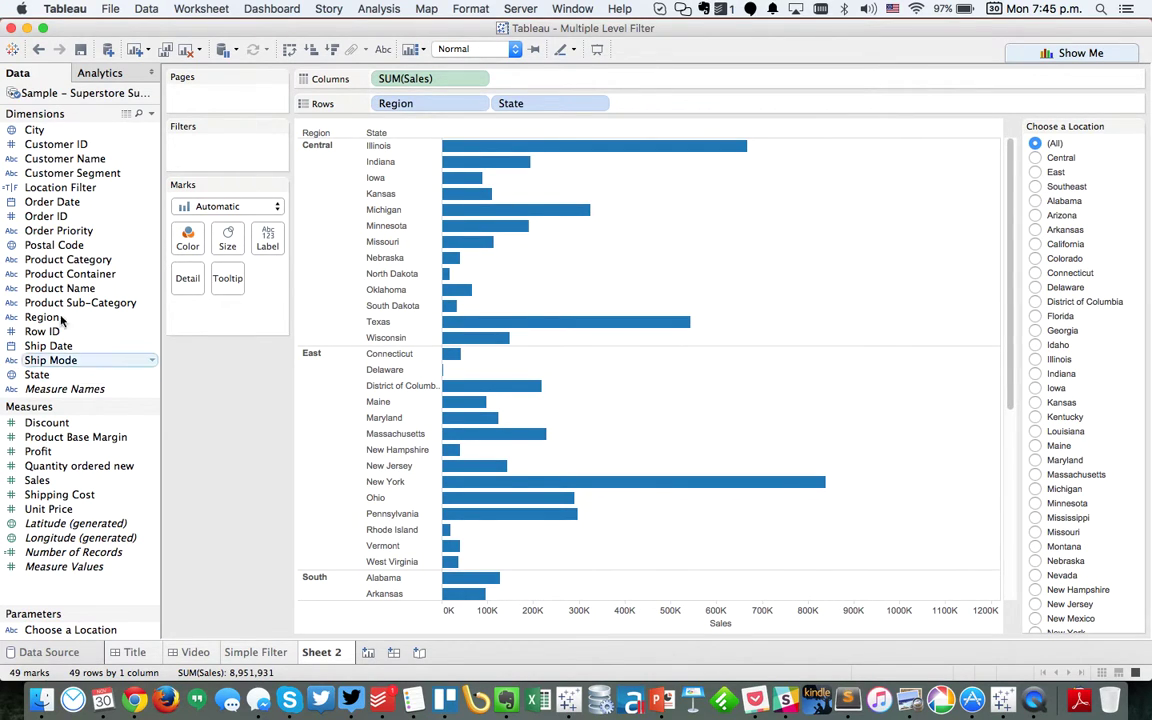
- Add Location Filter to Sheet 2's Filters shelf, keeping only True
{"action": "left_click_drag", "start_coordinate": [58, 187], "coordinate": [190, 142]}
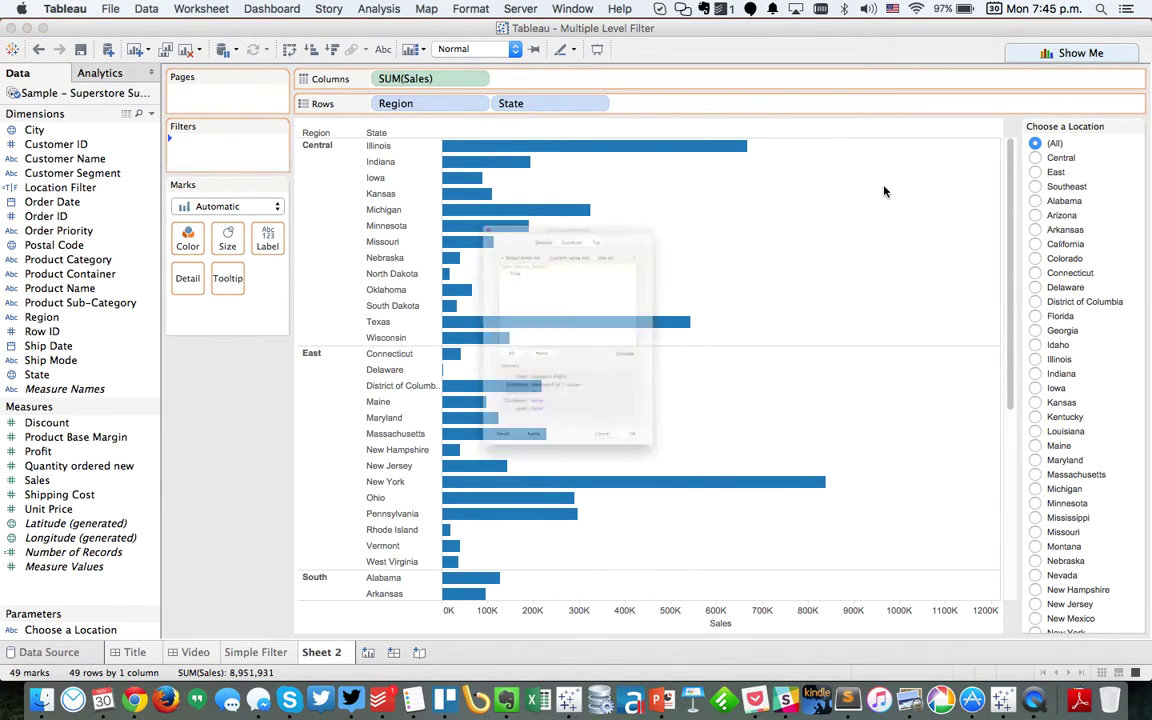
{"action": "left_click", "coordinate": [435, 214]}
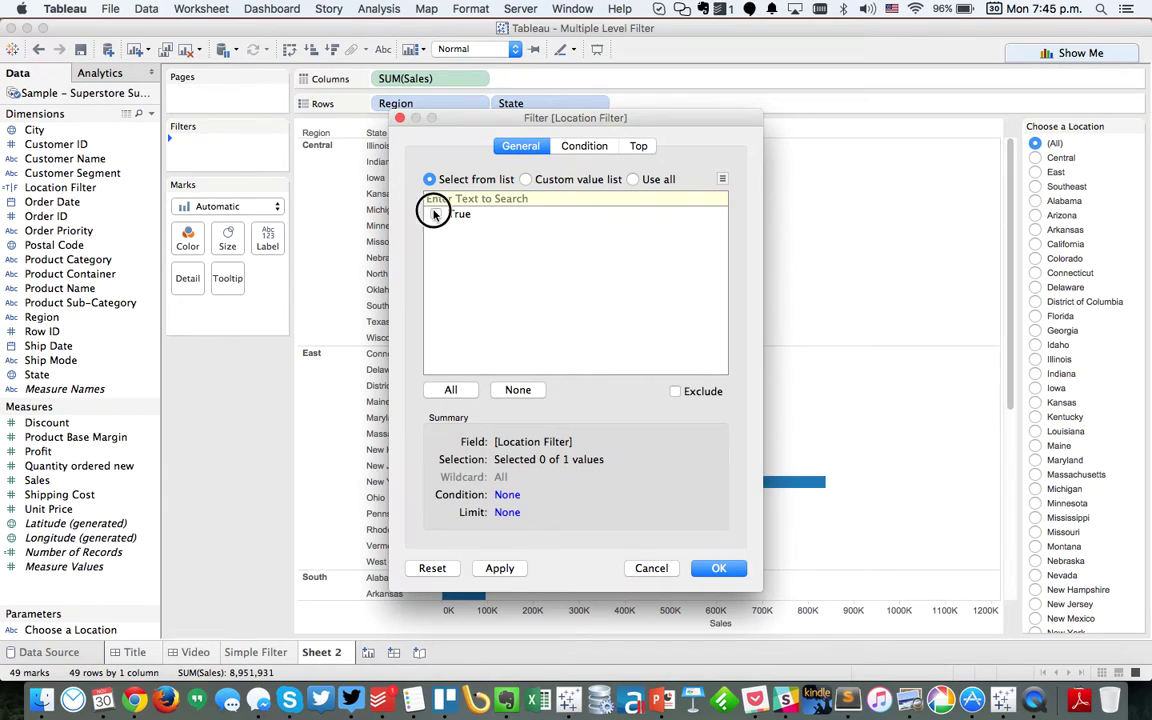
{"action": "left_click", "coordinate": [719, 568]}
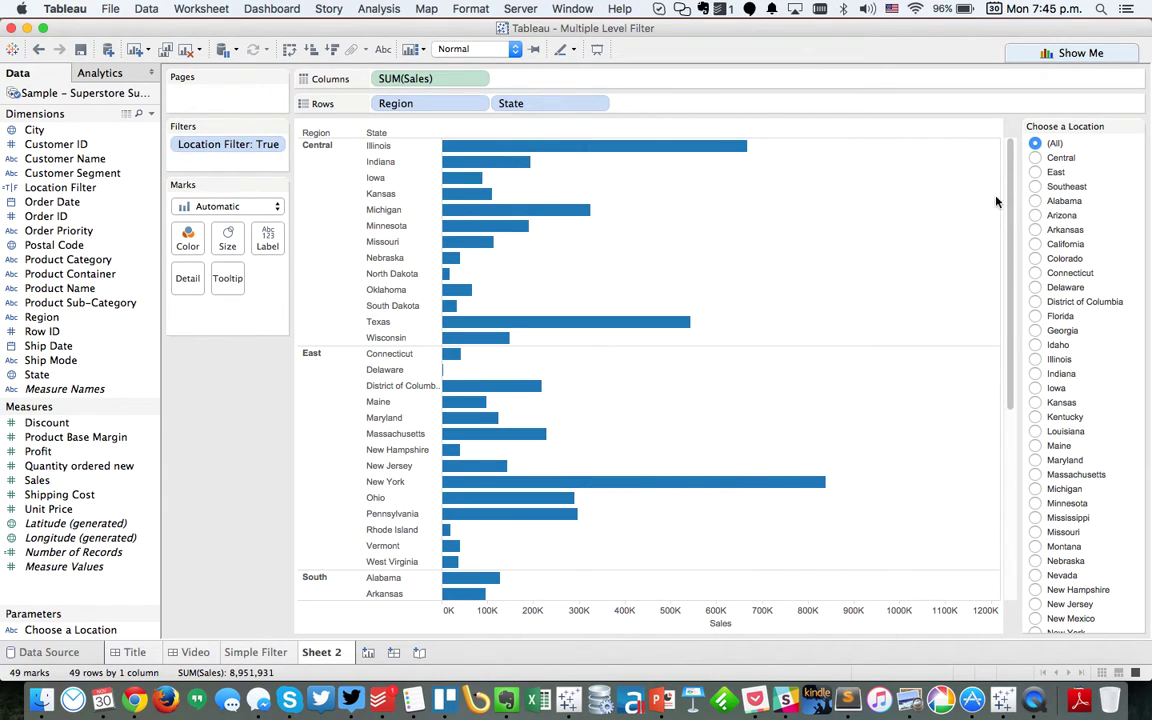
- Test the chart with Southeast and East chosen, then return to (All)
{"action": "left_click", "coordinate": [1035, 187]}
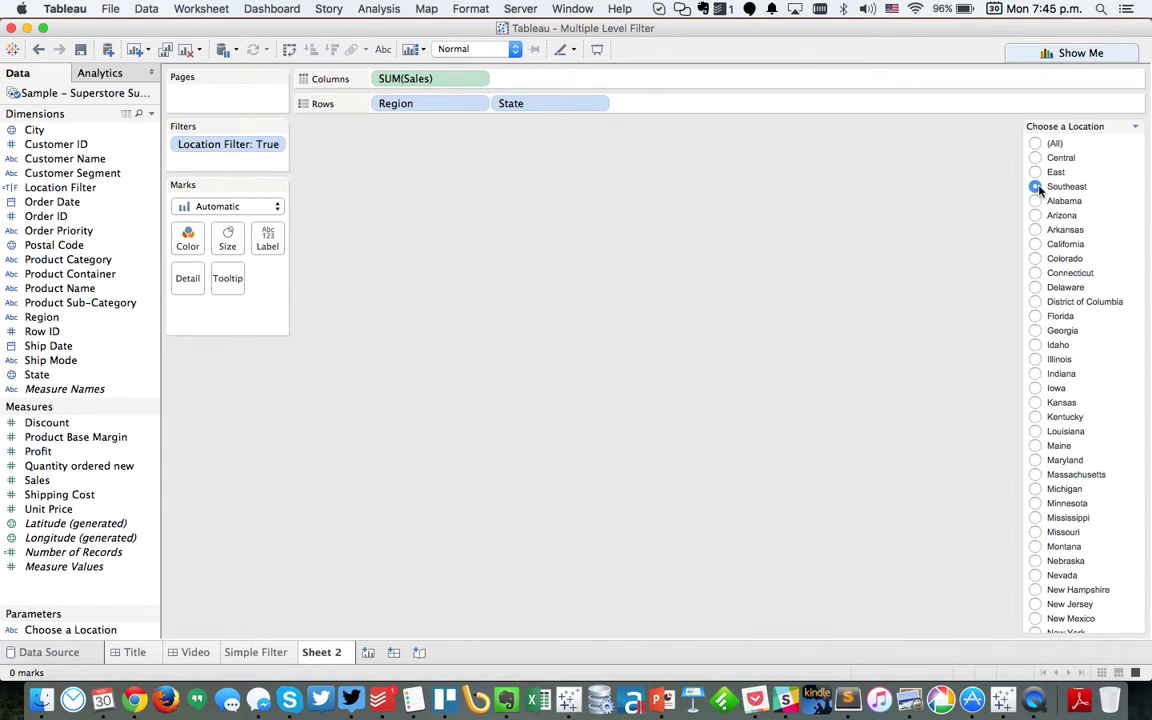
{"action": "left_click", "coordinate": [1035, 172]}
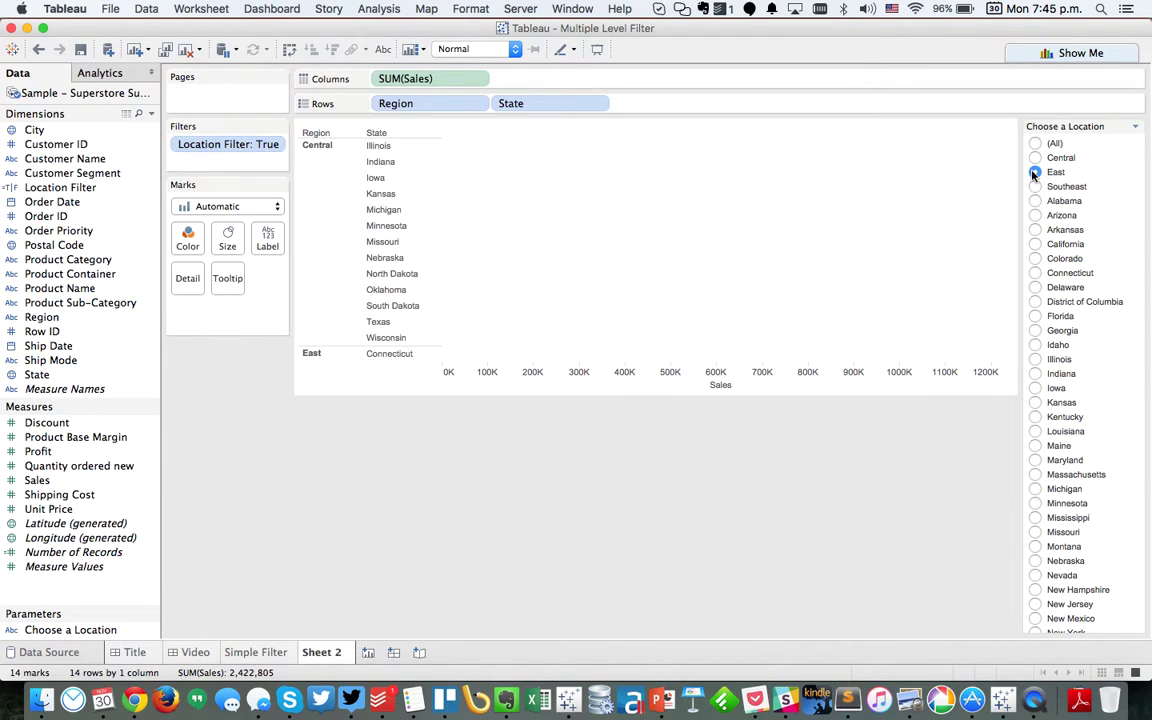
{"action": "left_click", "coordinate": [1035, 143]}
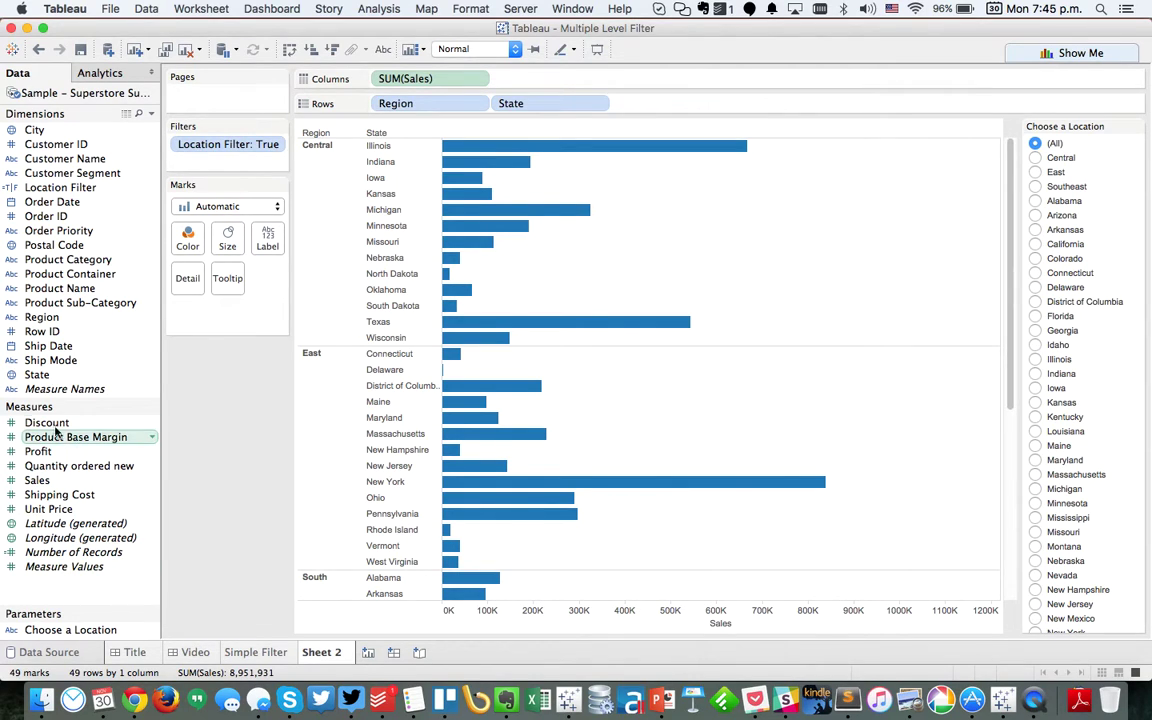
- Start a Southeast set on State containing Alabama, Florida and Georgia
{"action": "right_click", "coordinate": [45, 374]}
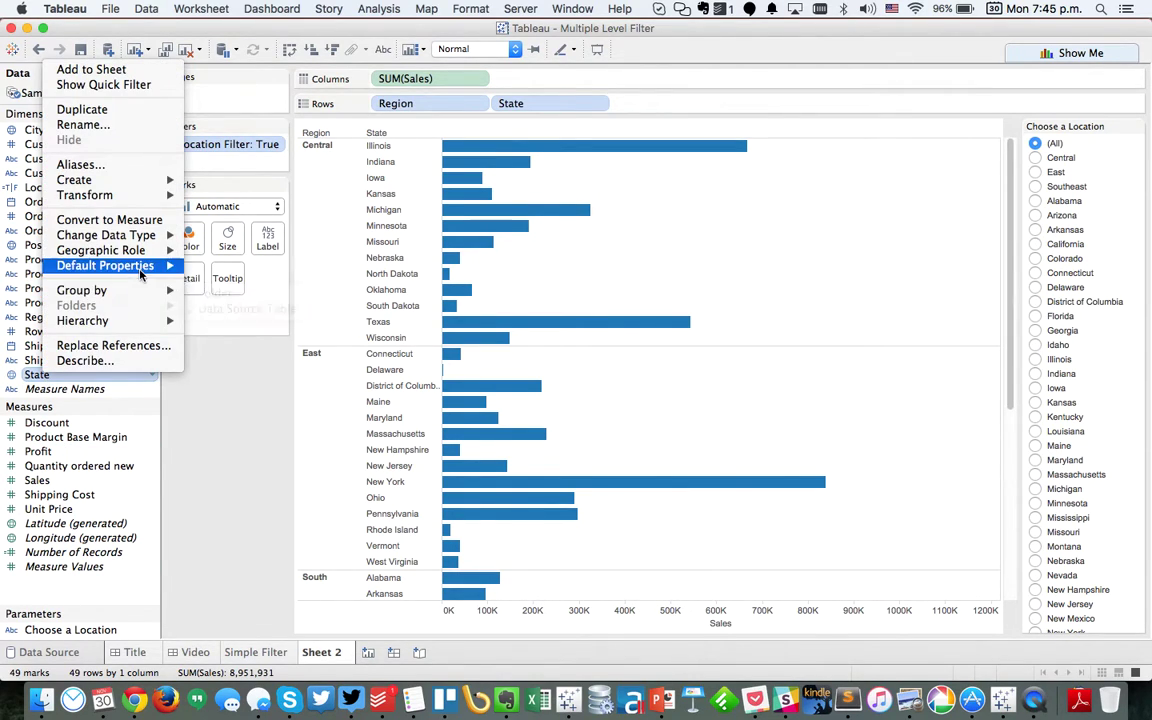
{"action": "mouse_move", "coordinate": [141, 272]}
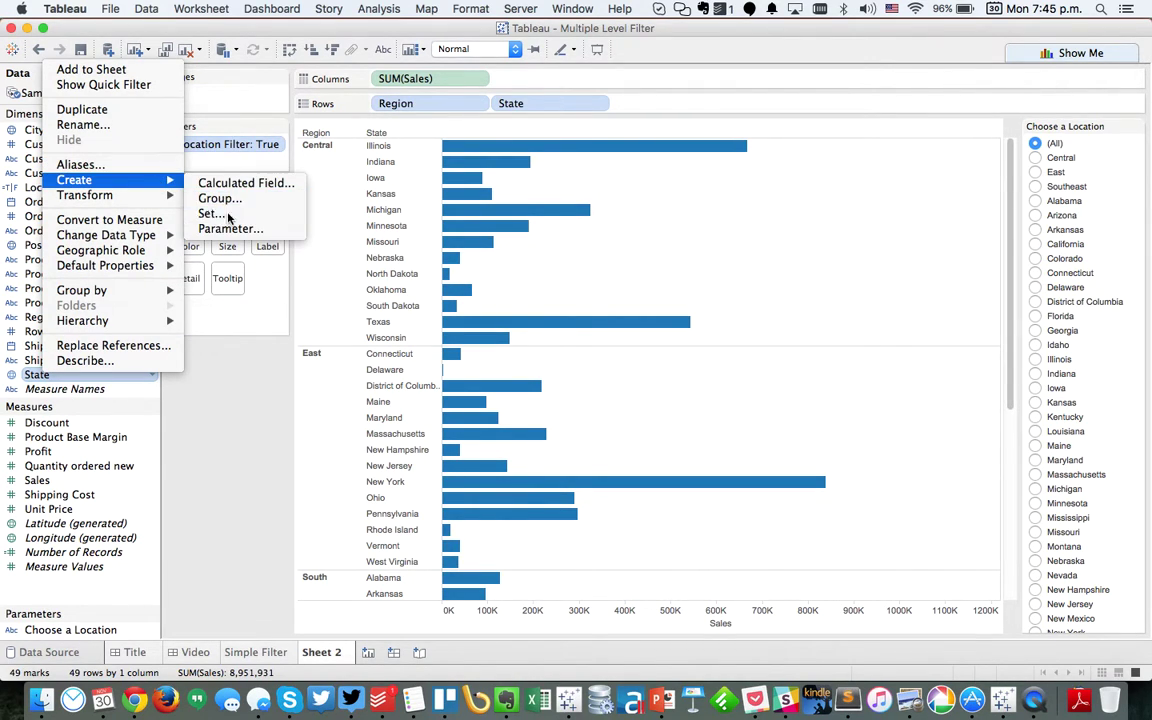
{"action": "left_click", "coordinate": [381, 243]}
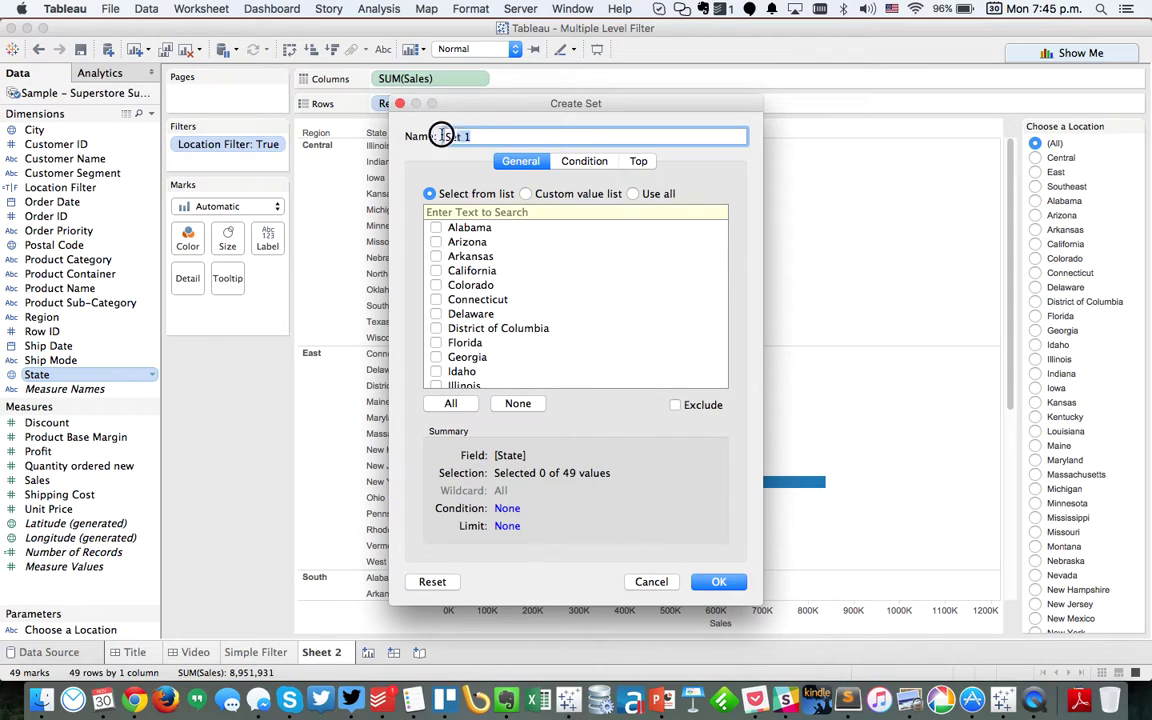
{"action": "type", "text": "Southeas"}
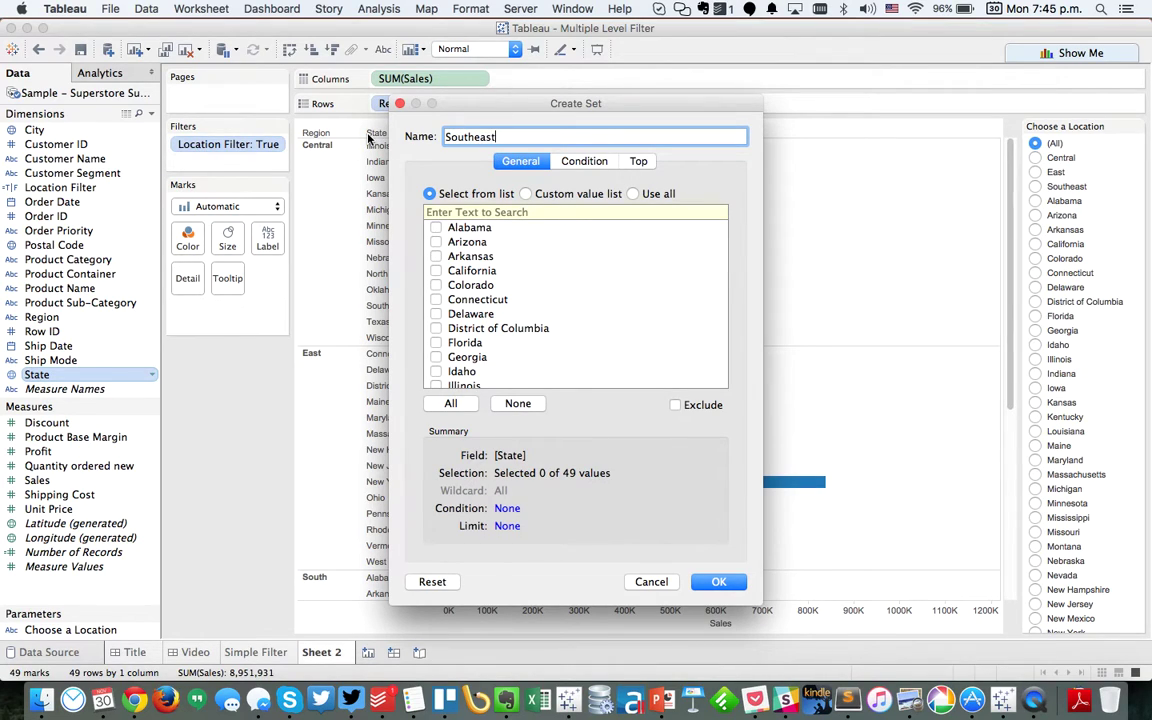
{"action": "left_click", "coordinate": [437, 228]}
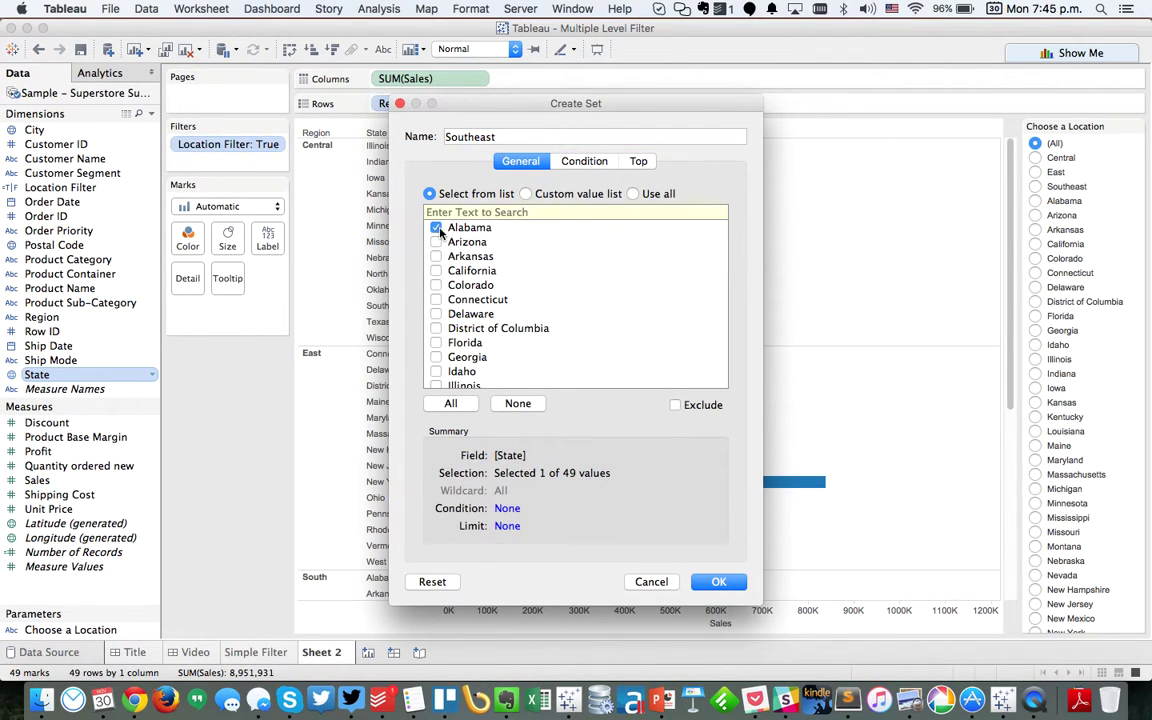
{"action": "left_click", "coordinate": [436, 343]}
{"action": "left_click", "coordinate": [436, 357]}
- Add North Carolina, South Carolina, Louisiana and Tennessee to the set and finish it
{"action": "scroll", "coordinate": [495, 357], "scroll_direction": "down", "scroll_amount": 3}
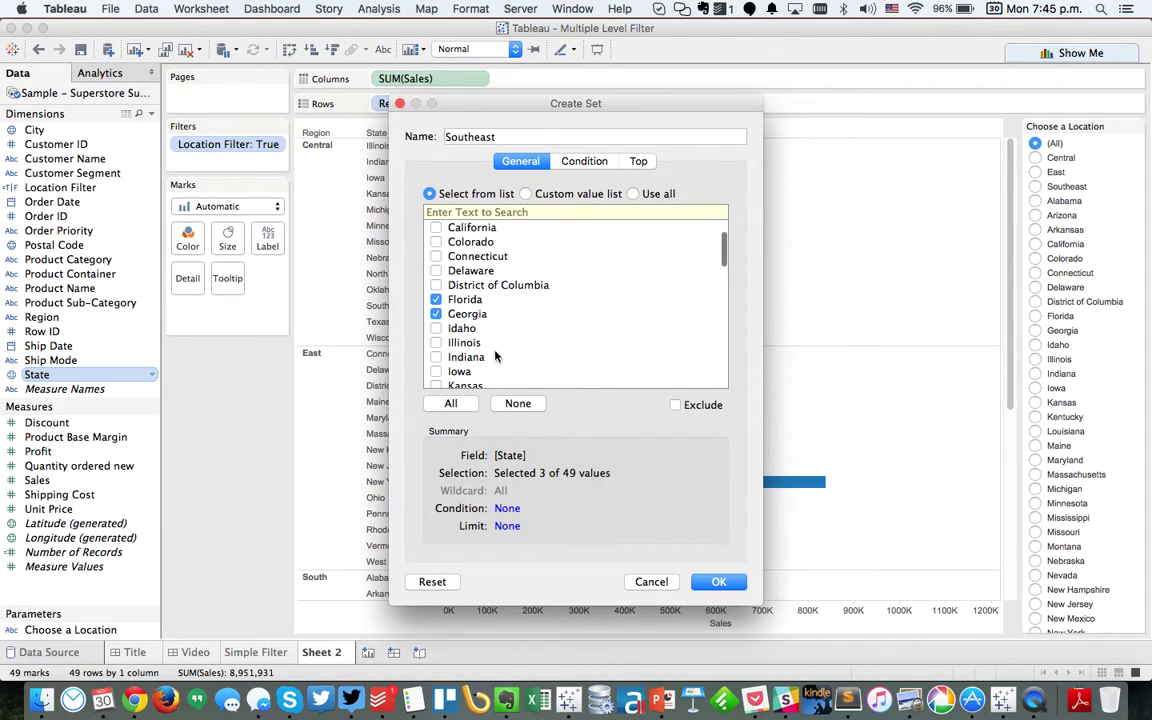
{"action": "scroll", "coordinate": [495, 357], "scroll_direction": "down", "scroll_amount": 15}
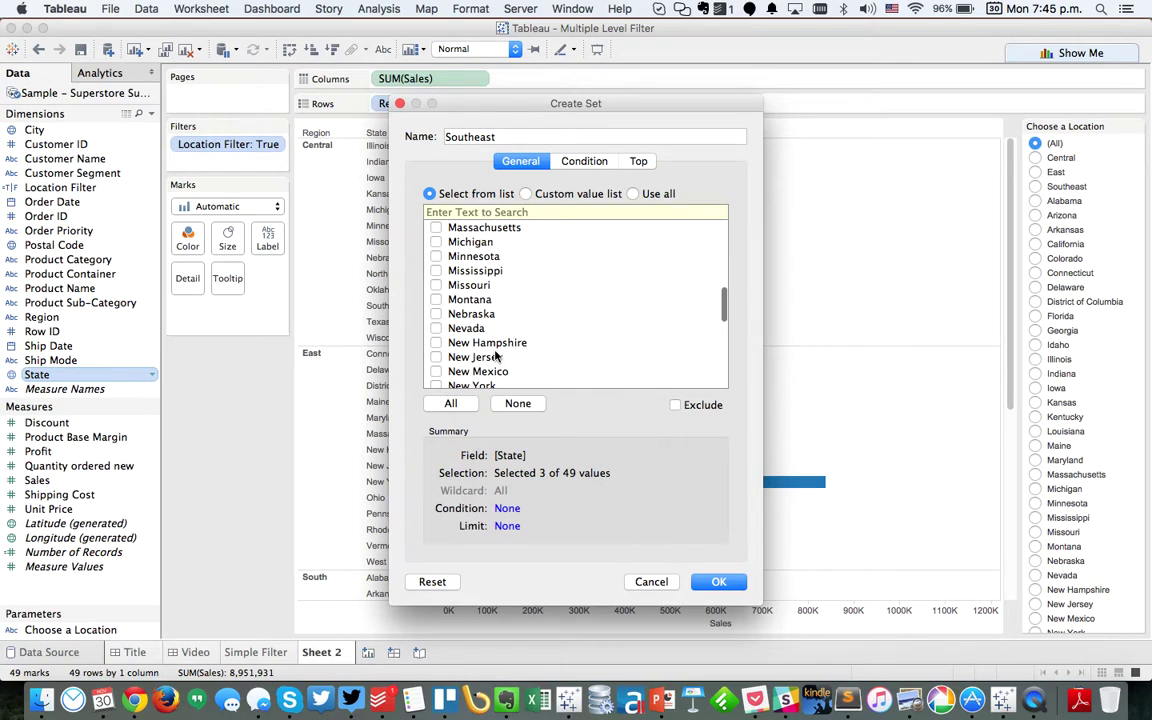
{"action": "scroll", "coordinate": [490, 358], "scroll_direction": "down", "scroll_amount": 9}
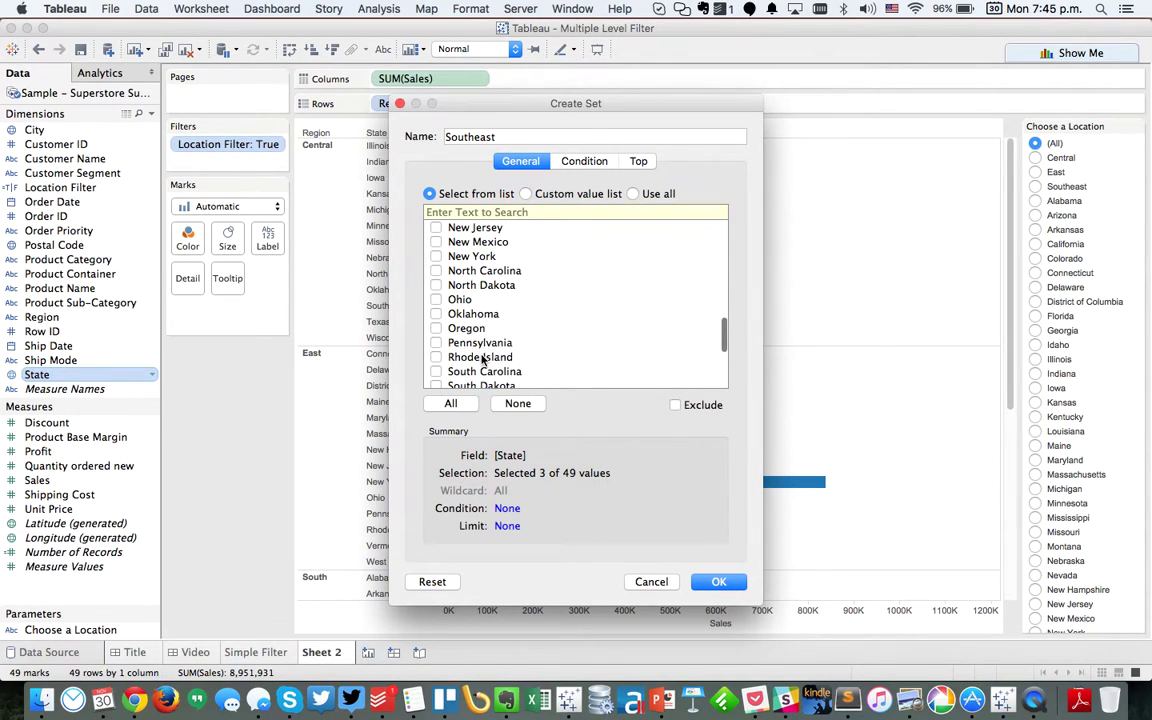
{"action": "left_click", "coordinate": [436, 271]}
{"action": "left_click", "coordinate": [436, 371]}
{"action": "scroll", "coordinate": [498, 360], "scroll_direction": "down", "scroll_amount": 9}
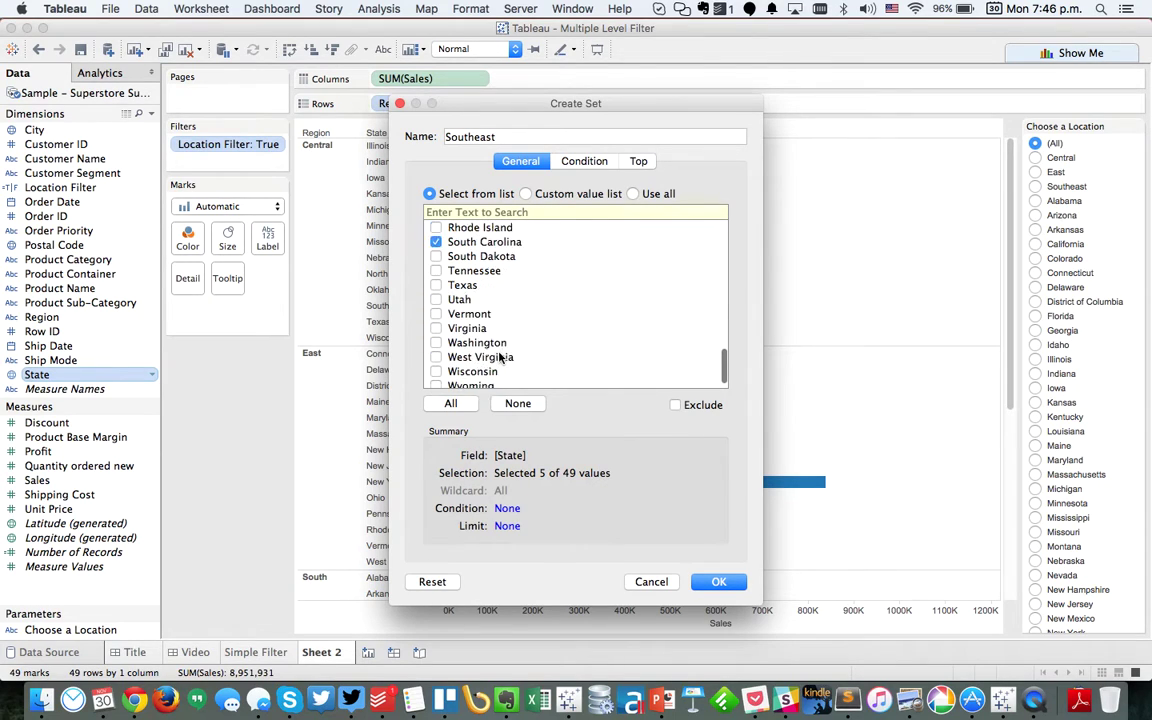
{"action": "scroll", "coordinate": [500, 357], "scroll_direction": "down", "scroll_amount": 1}
{"action": "scroll", "coordinate": [500, 357], "scroll_direction": "up", "scroll_amount": 20}
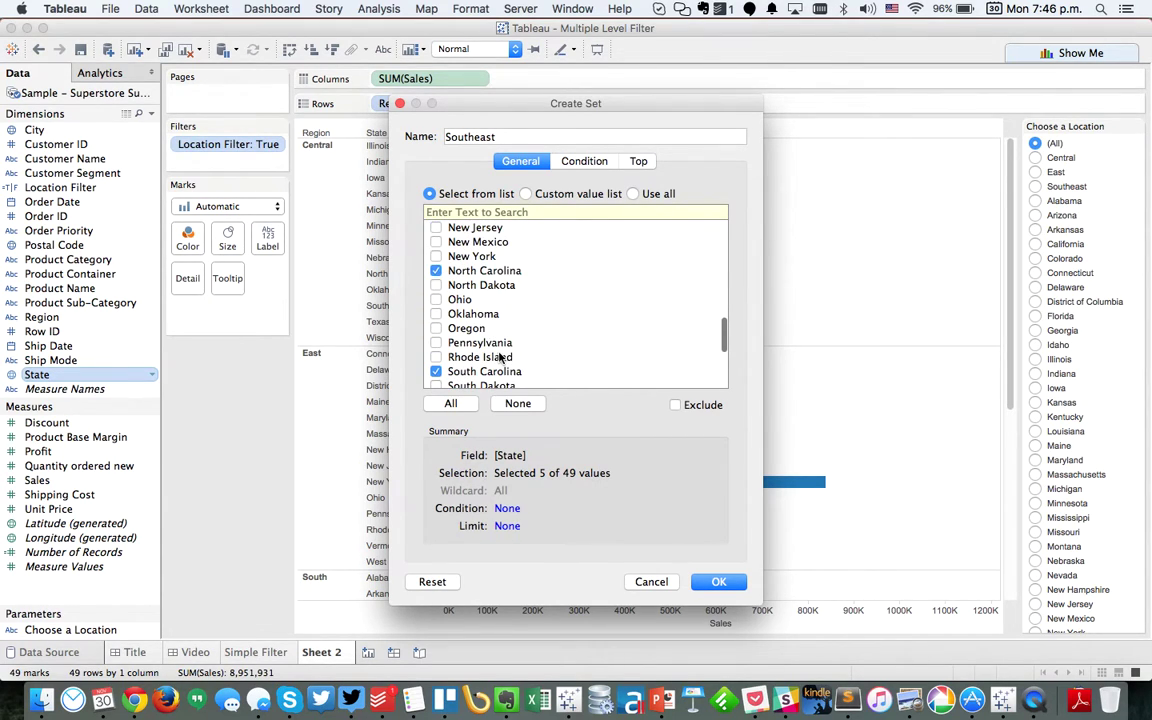
{"action": "scroll", "coordinate": [500, 357], "scroll_direction": "up", "scroll_amount": 3}
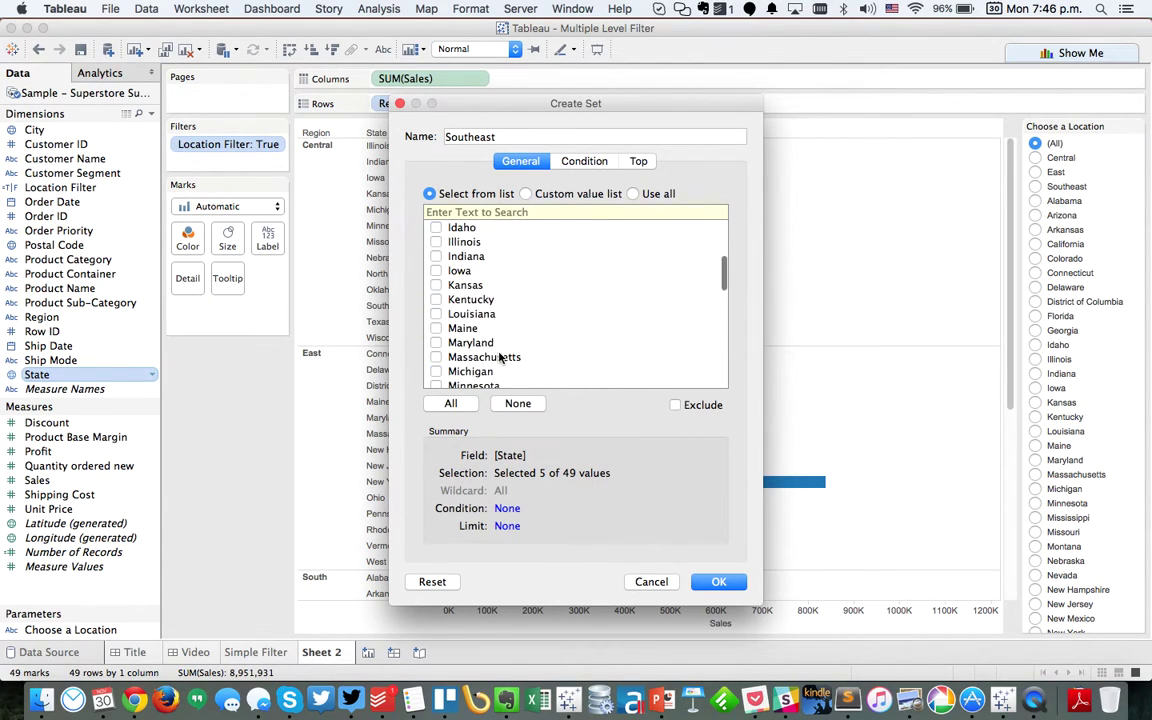
{"action": "left_click", "coordinate": [437, 314]}
{"action": "scroll", "coordinate": [460, 345], "scroll_direction": "down", "scroll_amount": 10}
{"action": "scroll", "coordinate": [462, 347], "scroll_direction": "down", "scroll_amount": 6}
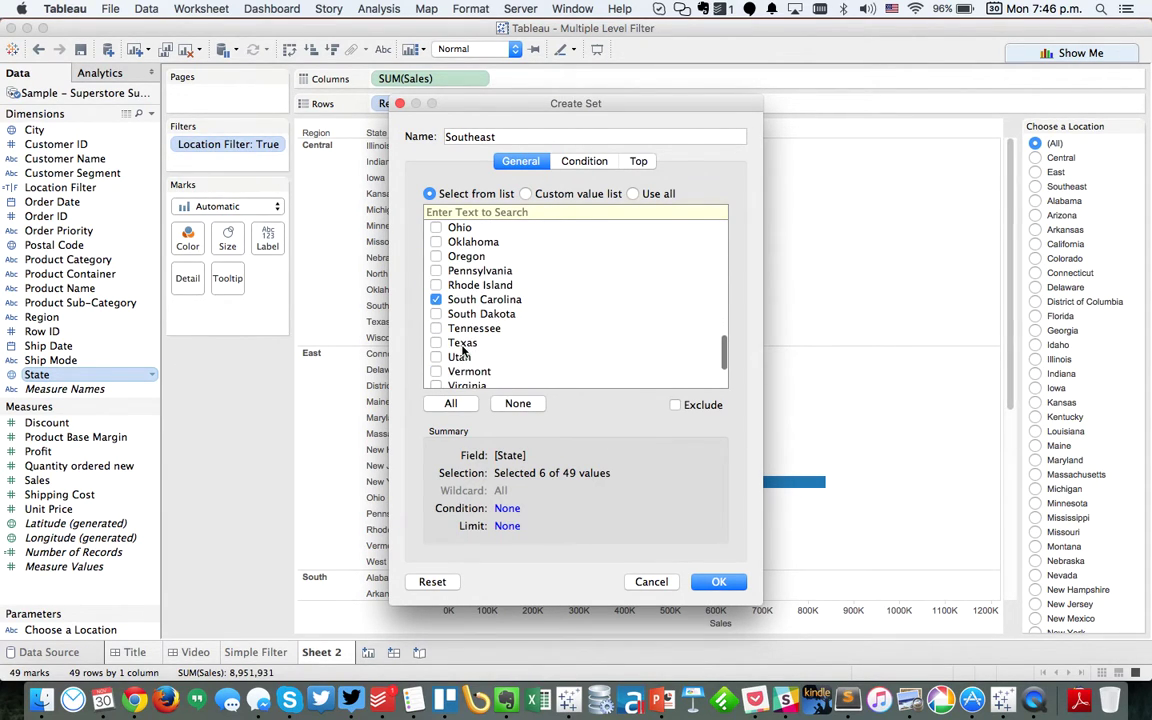
{"action": "left_click", "coordinate": [437, 328]}
{"action": "scroll", "coordinate": [525, 322], "scroll_direction": "up", "scroll_amount": 8}
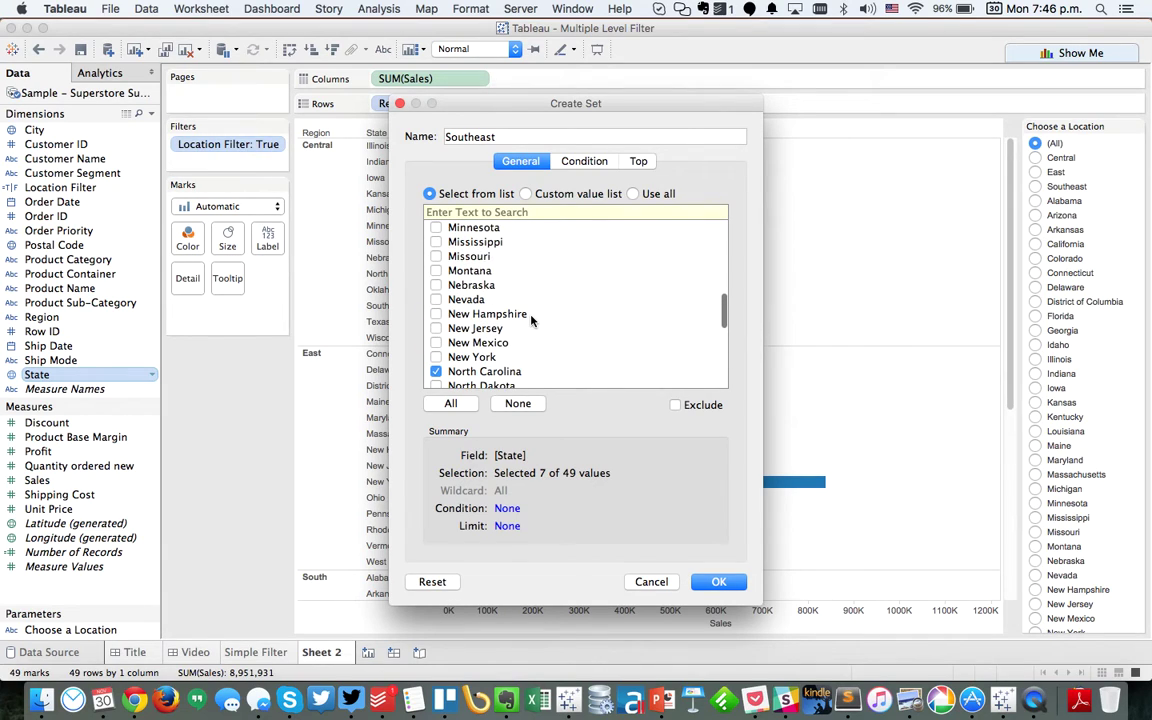
{"action": "scroll", "coordinate": [531, 321], "scroll_direction": "up", "scroll_amount": 5}
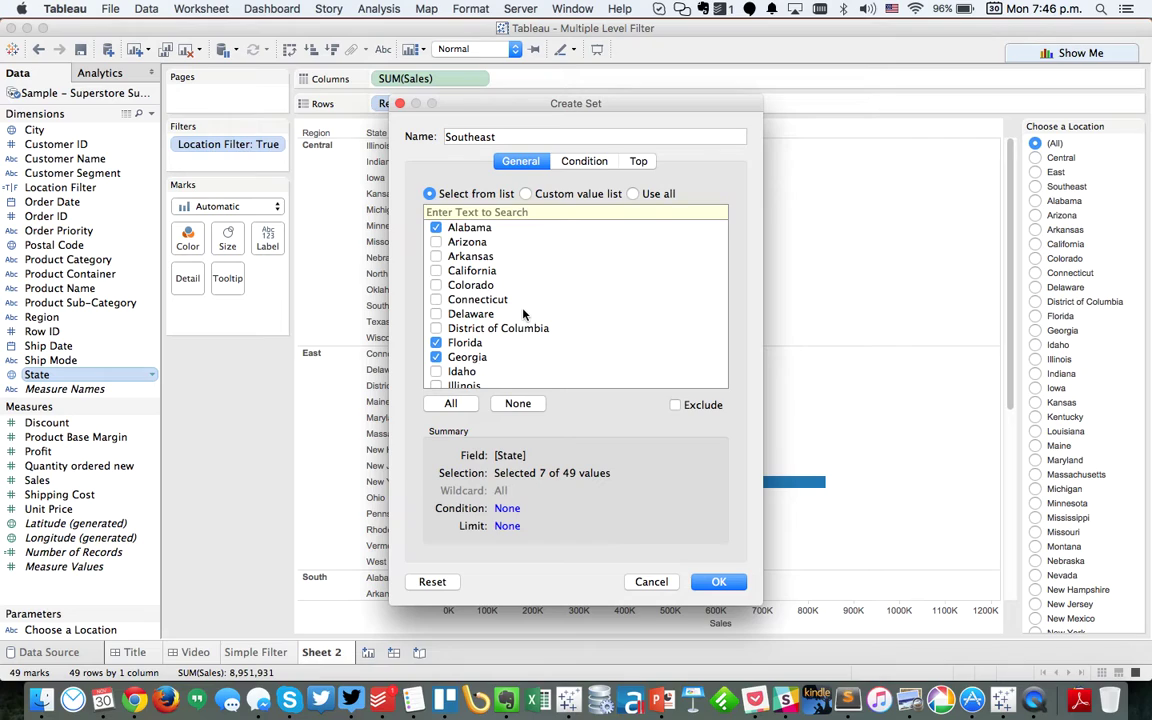
{"action": "left_click", "coordinate": [718, 581]}
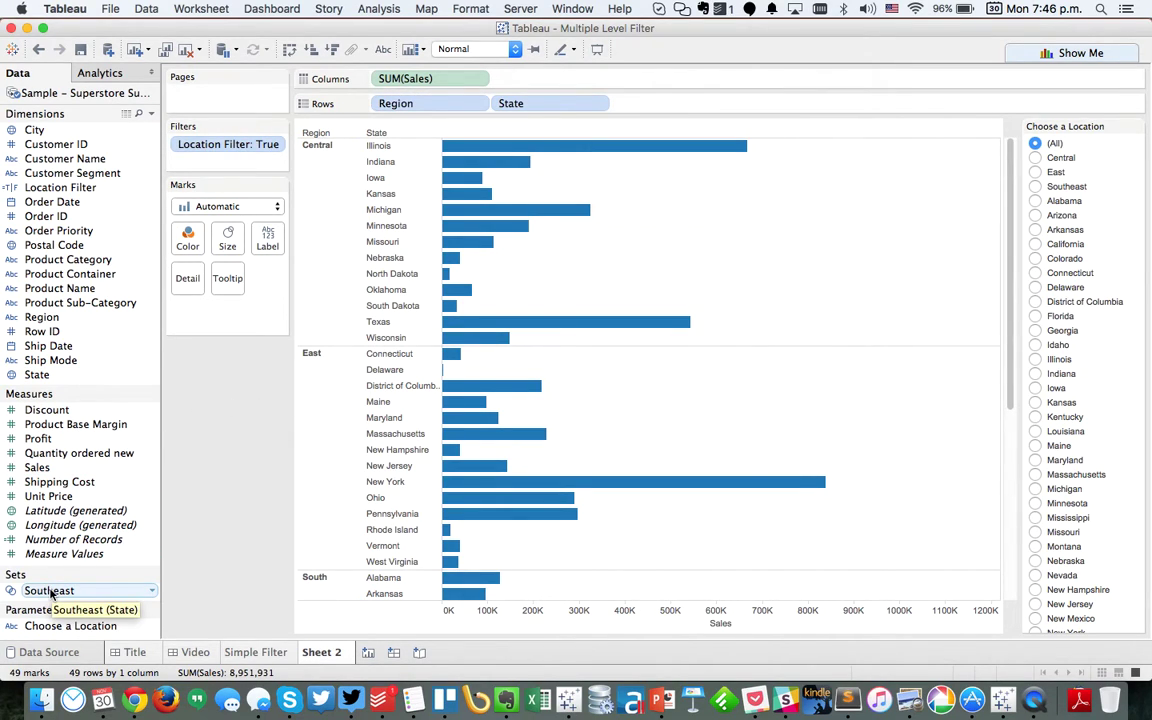
- Add the Southeast set to Rows so each state shows In or Out, then scroll to check the values
{"action": "left_click_drag", "start_coordinate": [50, 593], "coordinate": [686, 104]}
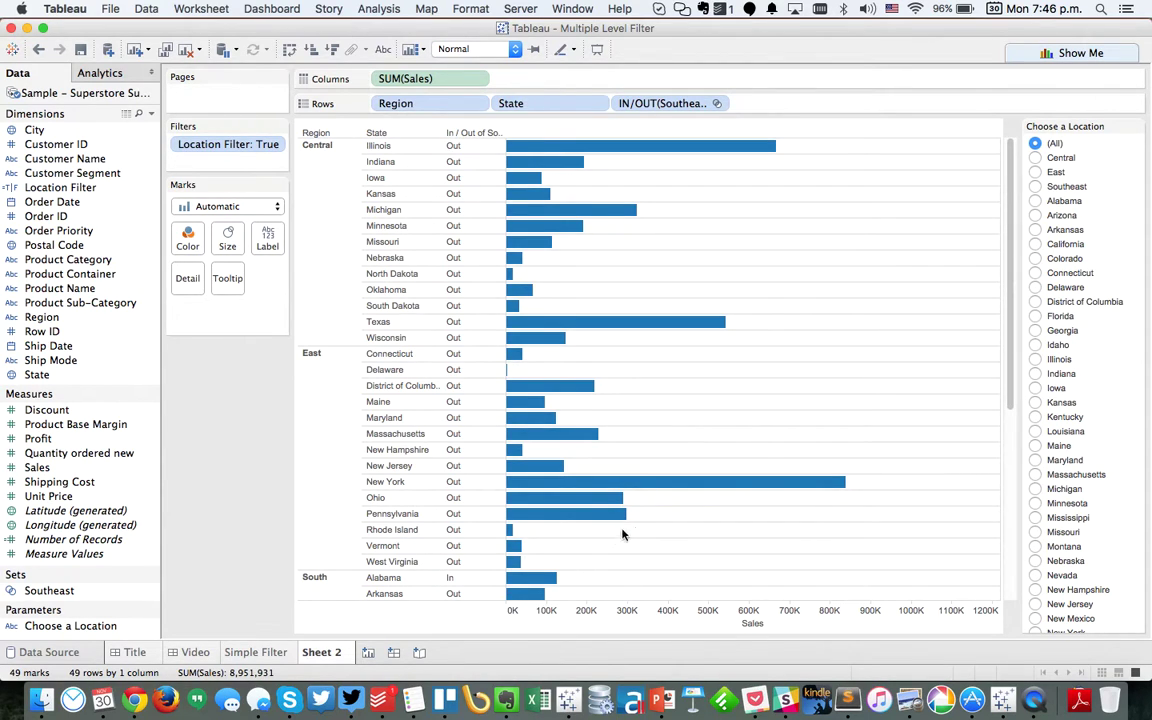
{"action": "scroll", "coordinate": [658, 532], "scroll_direction": "down", "scroll_amount": 3}
{"action": "scroll", "coordinate": [745, 473], "scroll_direction": "down", "scroll_amount": 10}
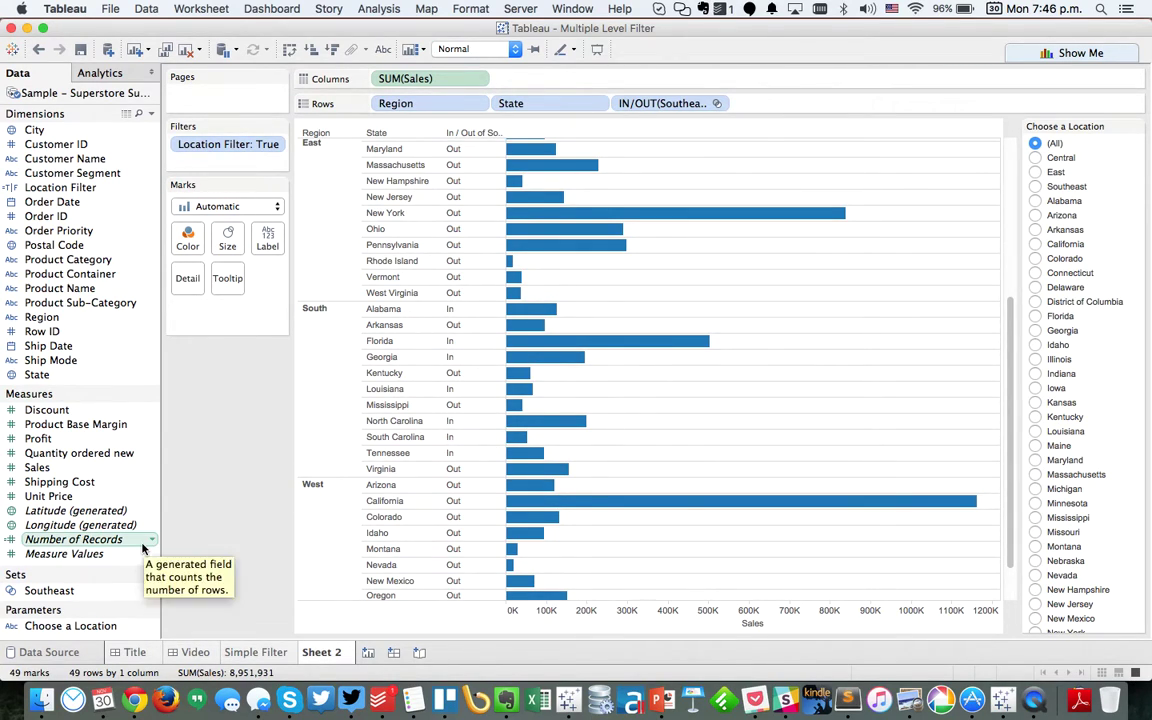
- Edit Location Filter to append OR ([Choose a Location]='Southeast' AND [Southeast])
{"action": "right_click", "coordinate": [68, 192]}
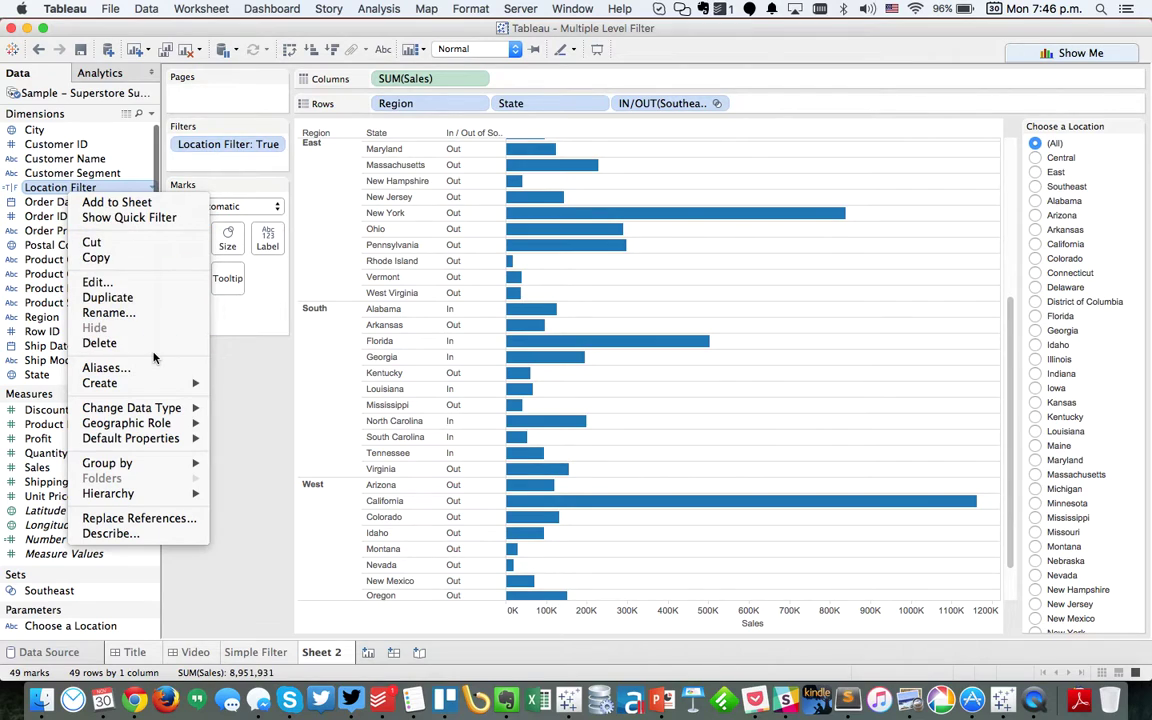
{"action": "left_click", "coordinate": [152, 282]}
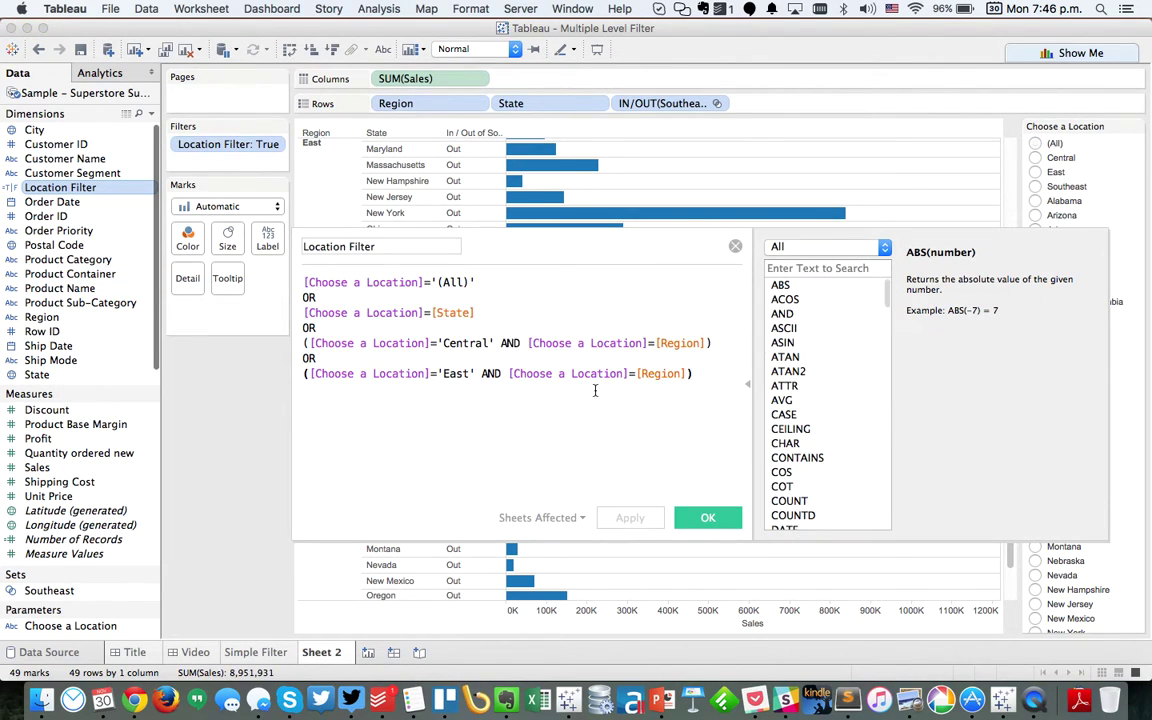
{"action": "key", "text": "Return"}
{"action": "type", "text": "OR"}
{"action": "key", "text": "Return"}
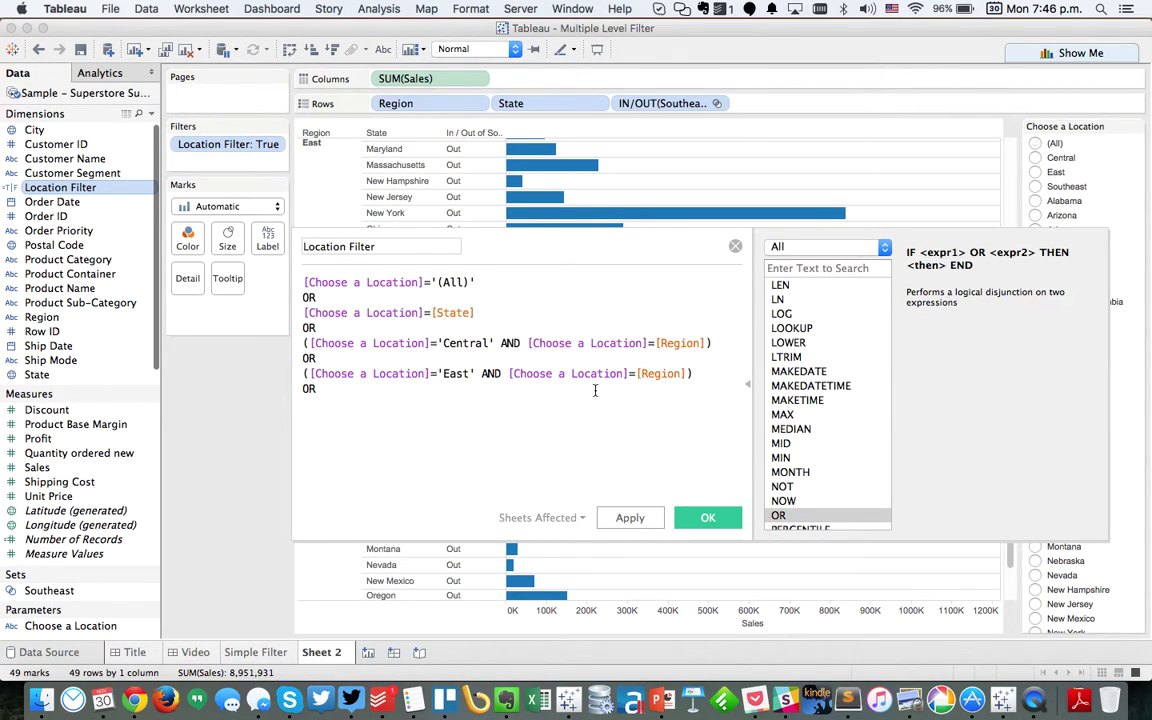
{"action": "key", "text": "Return"}
{"action": "type", "text": "([Choo"}
{"action": "key", "text": "Return"}
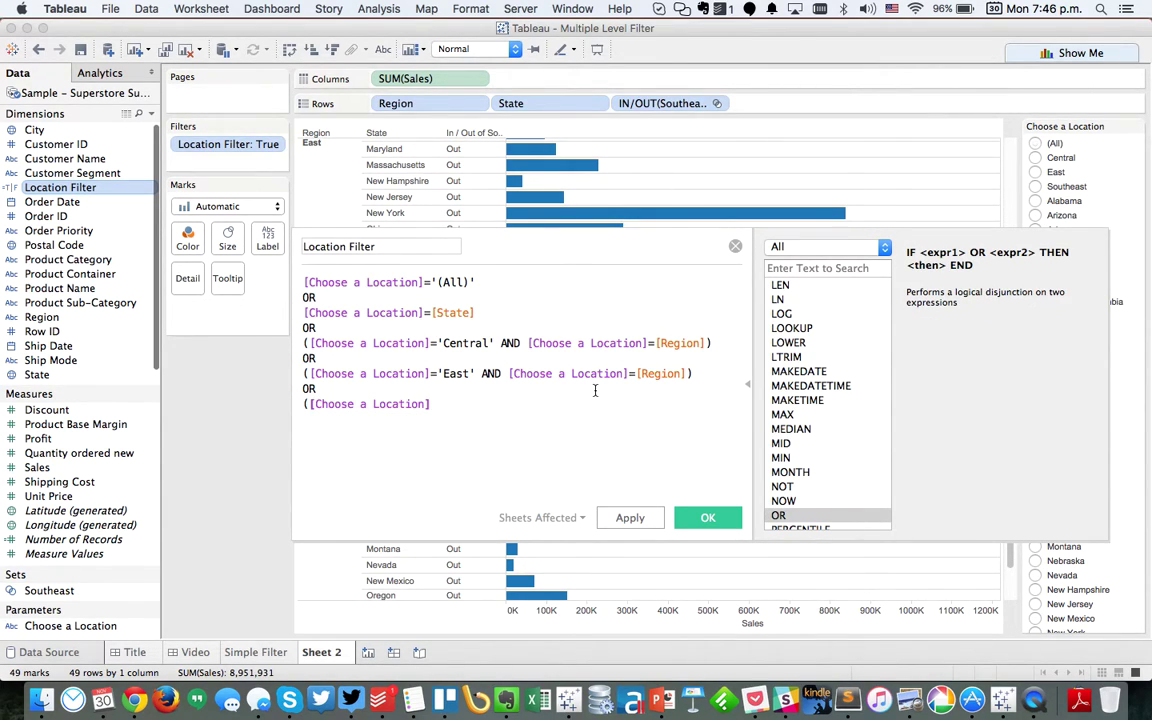
{"action": "type", "text": "utheast' AND "}
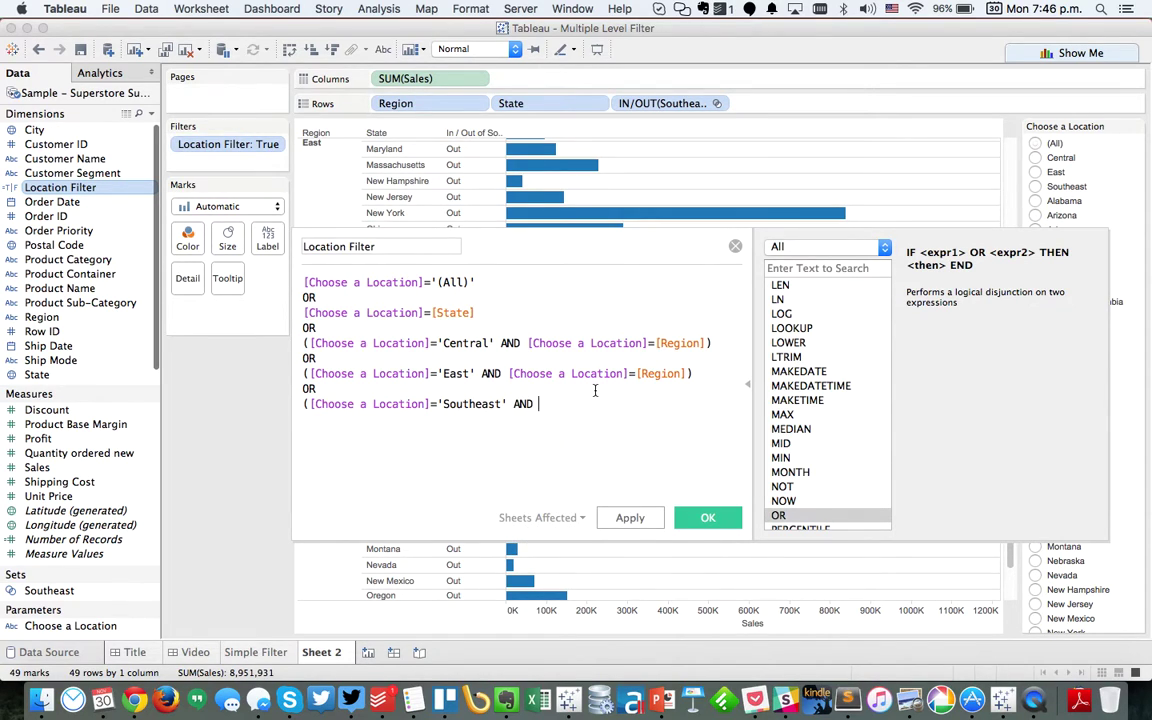
{"action": "type", "text": "[South"}
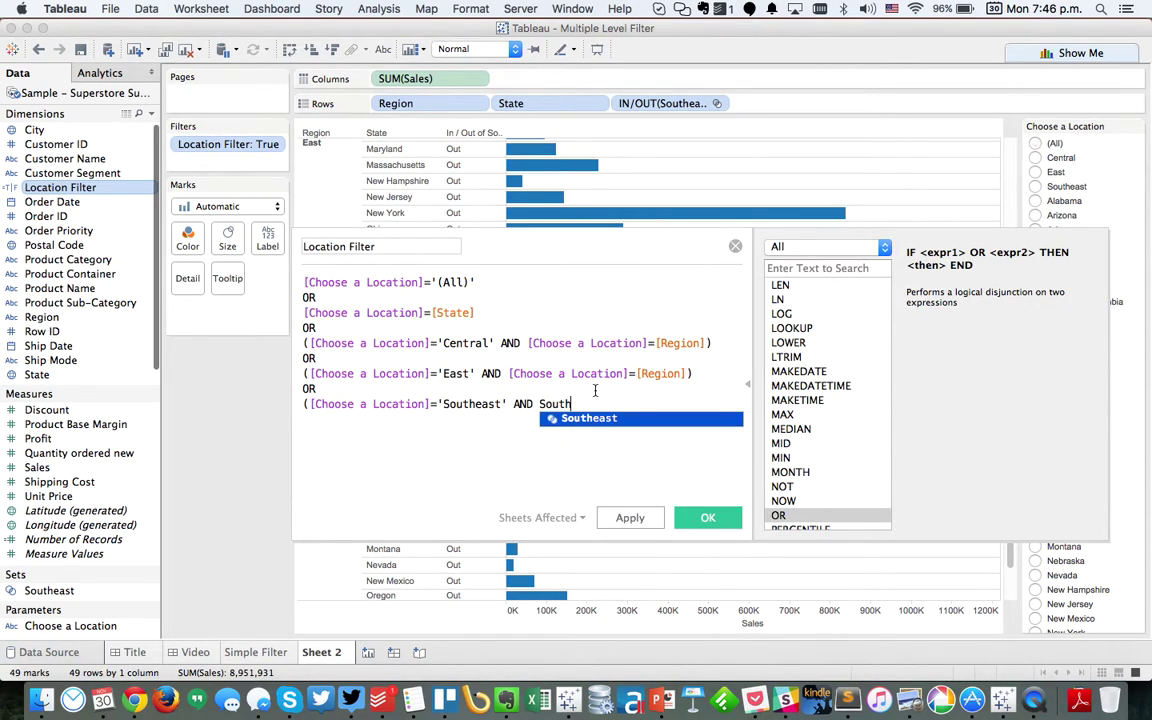
{"action": "key", "text": "Return"}
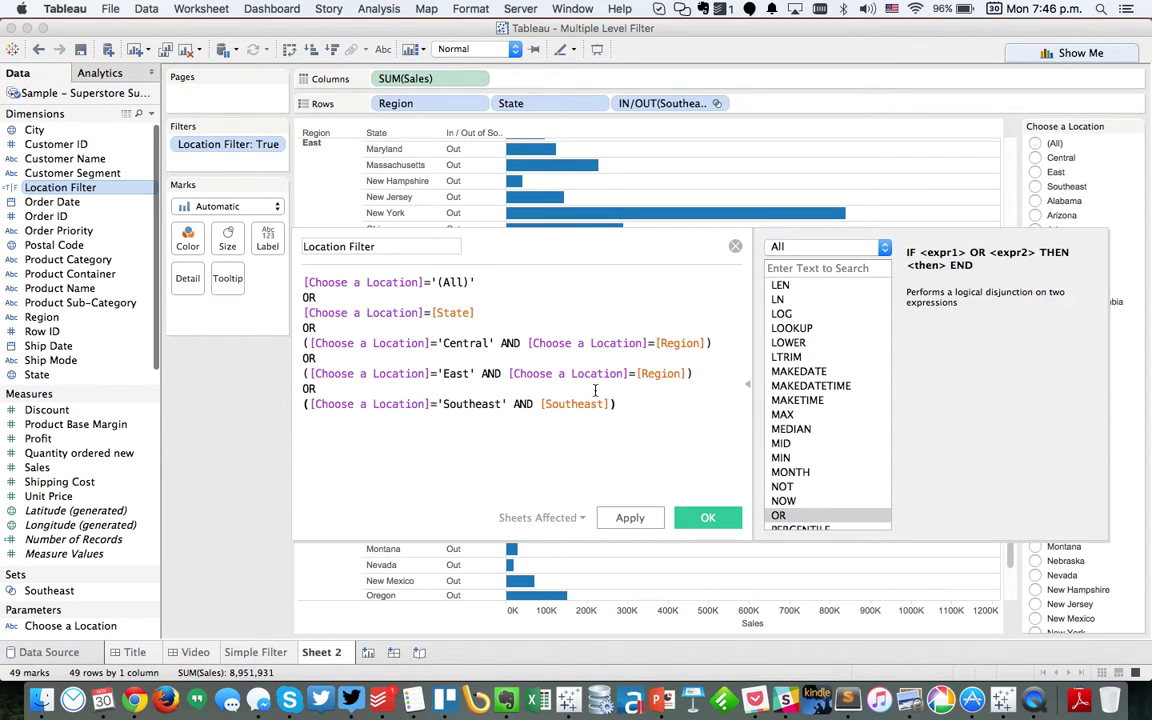
{"action": "type", "text": ")"}
- Save the edited calculation and test the Central, East and Southeast location choices
{"action": "left_click", "coordinate": [710, 518]}
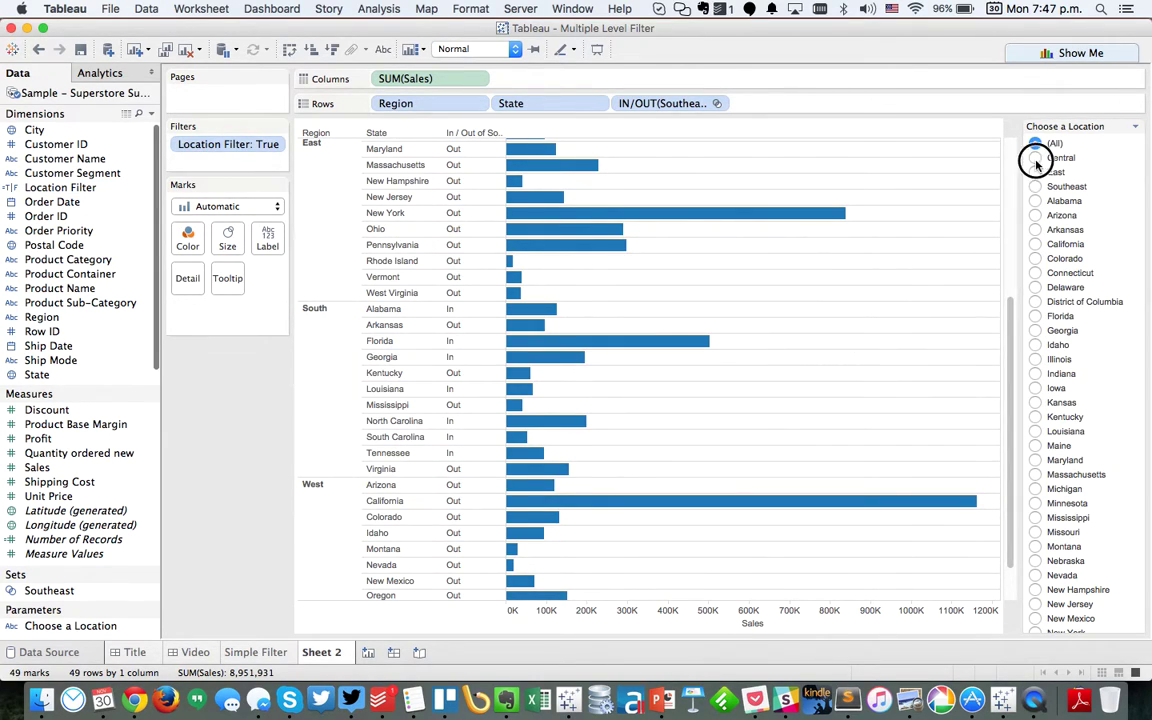
{"action": "left_click", "coordinate": [1035, 158]}
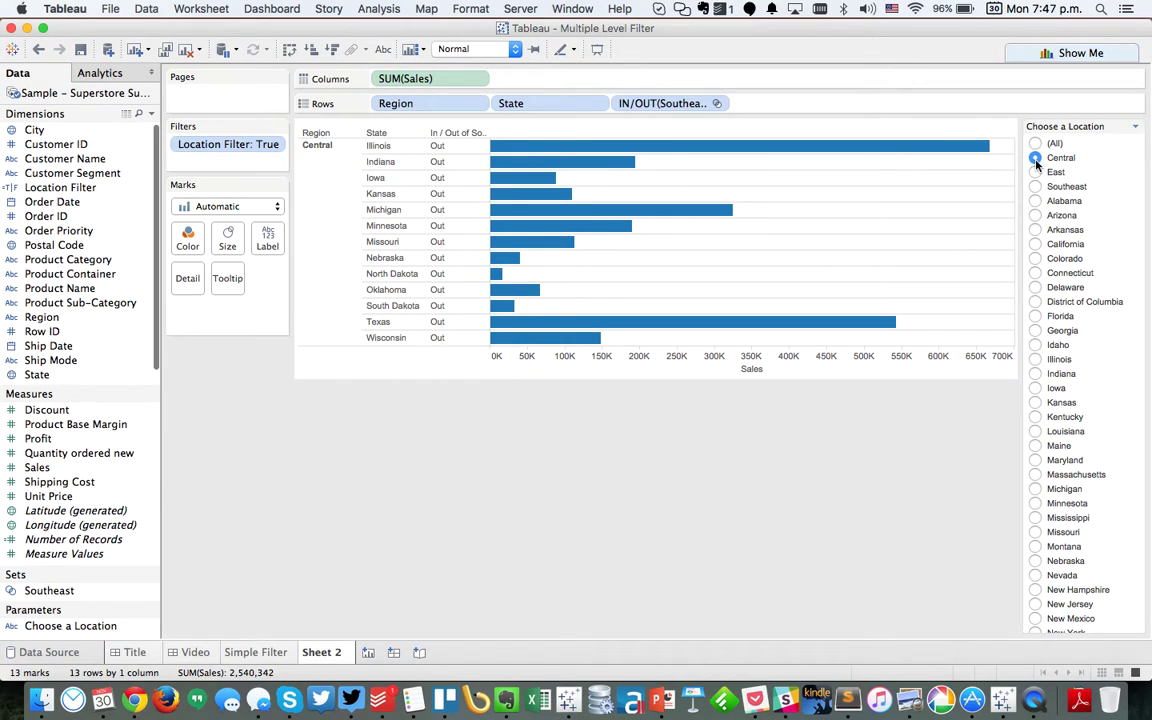
{"action": "left_click", "coordinate": [1036, 173]}
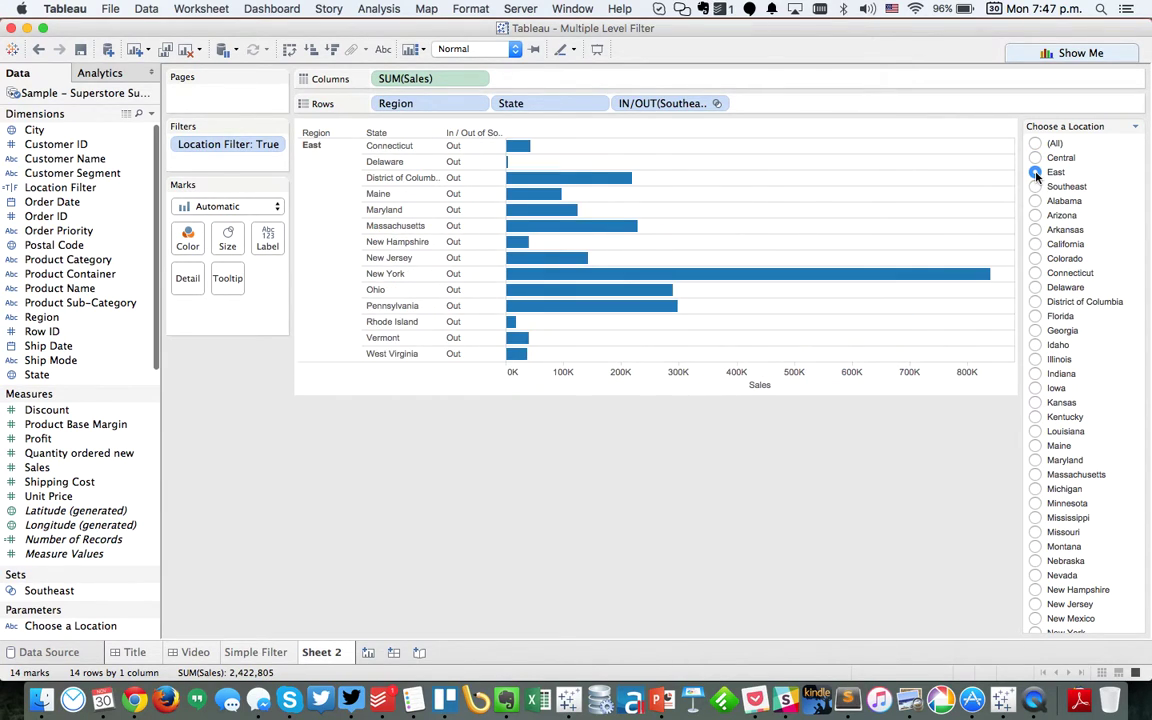
{"action": "left_click", "coordinate": [1035, 187]}
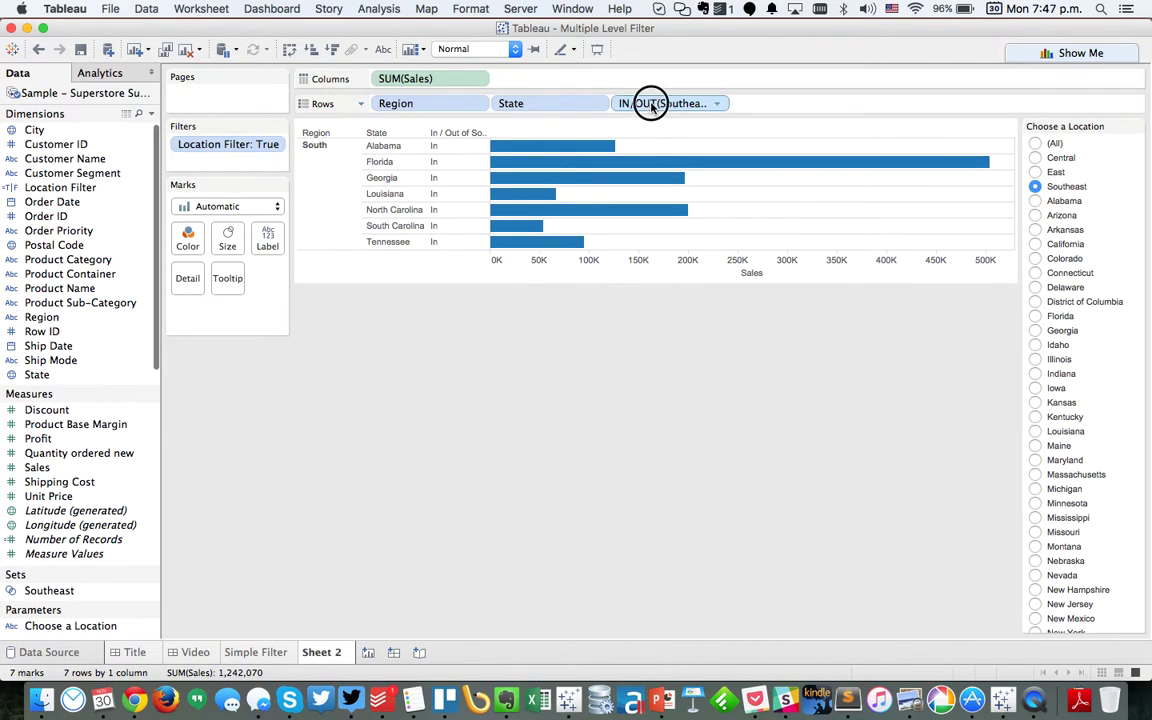
- Remove IN/OUT(Southeast) from Rows and settle on Southeast, showing seven states totaling 1,242,070
{"action": "left_click_drag", "start_coordinate": [651, 103], "coordinate": [658, 463]}
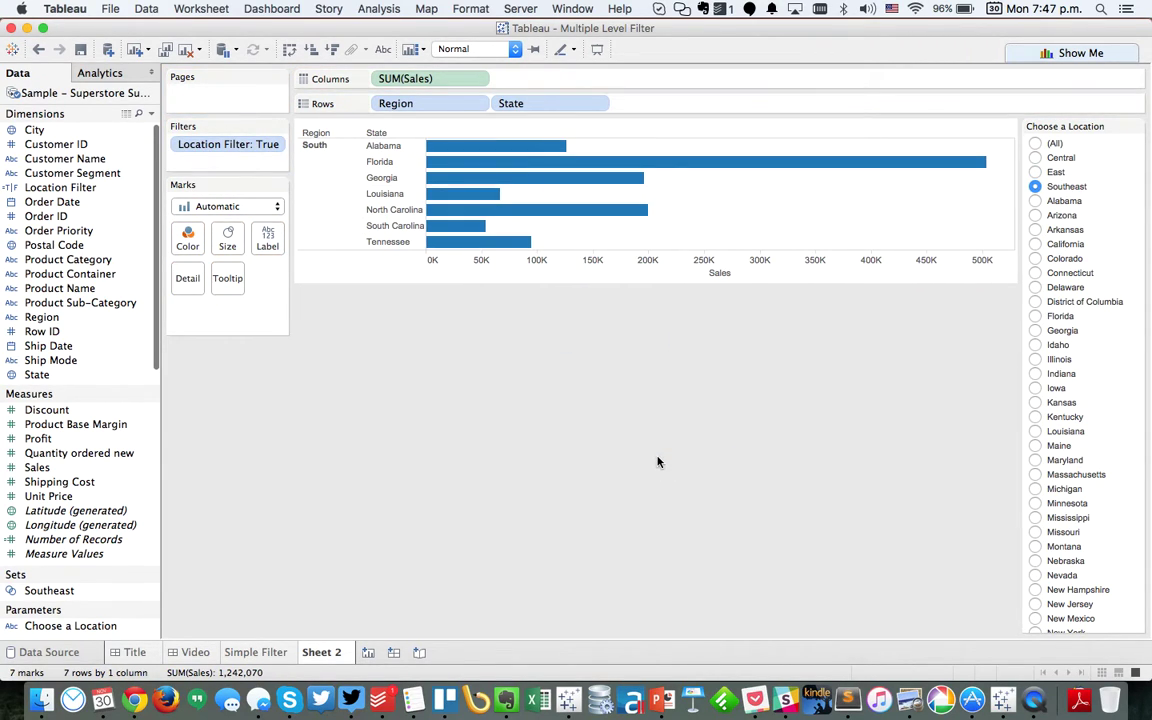
{"action": "left_click", "coordinate": [1035, 201]}
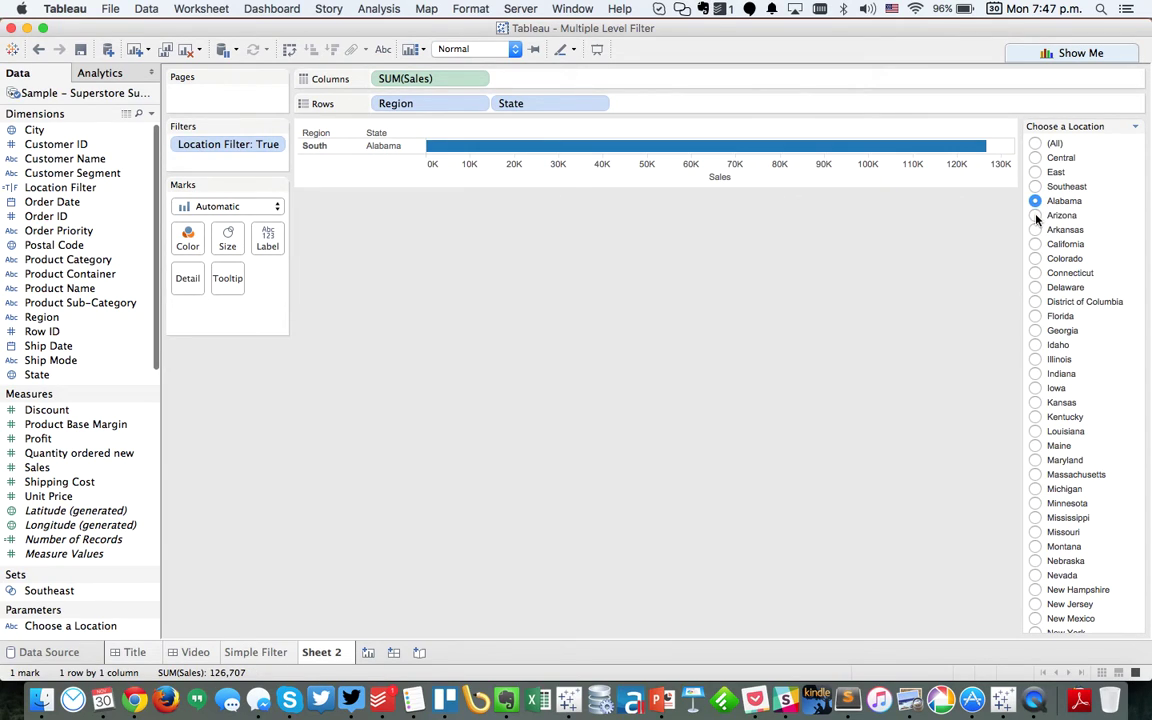
{"action": "left_click", "coordinate": [1035, 215]}
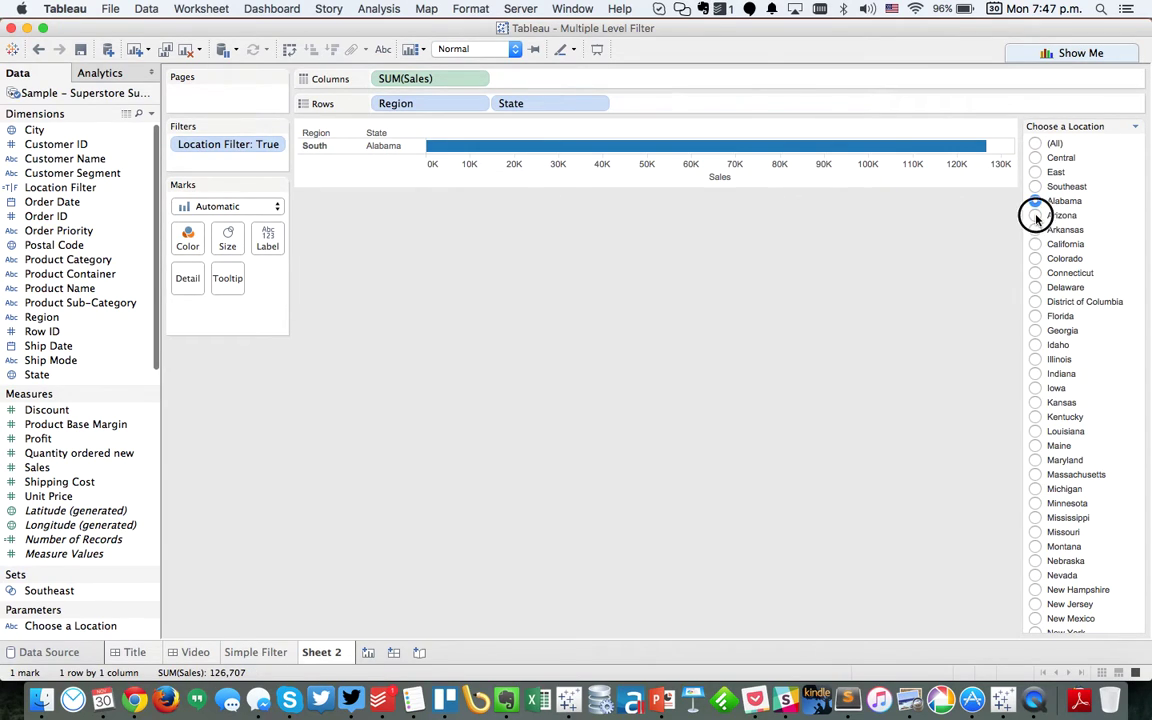
{"action": "left_click", "coordinate": [1035, 157]}
{"action": "left_click", "coordinate": [1035, 143]}
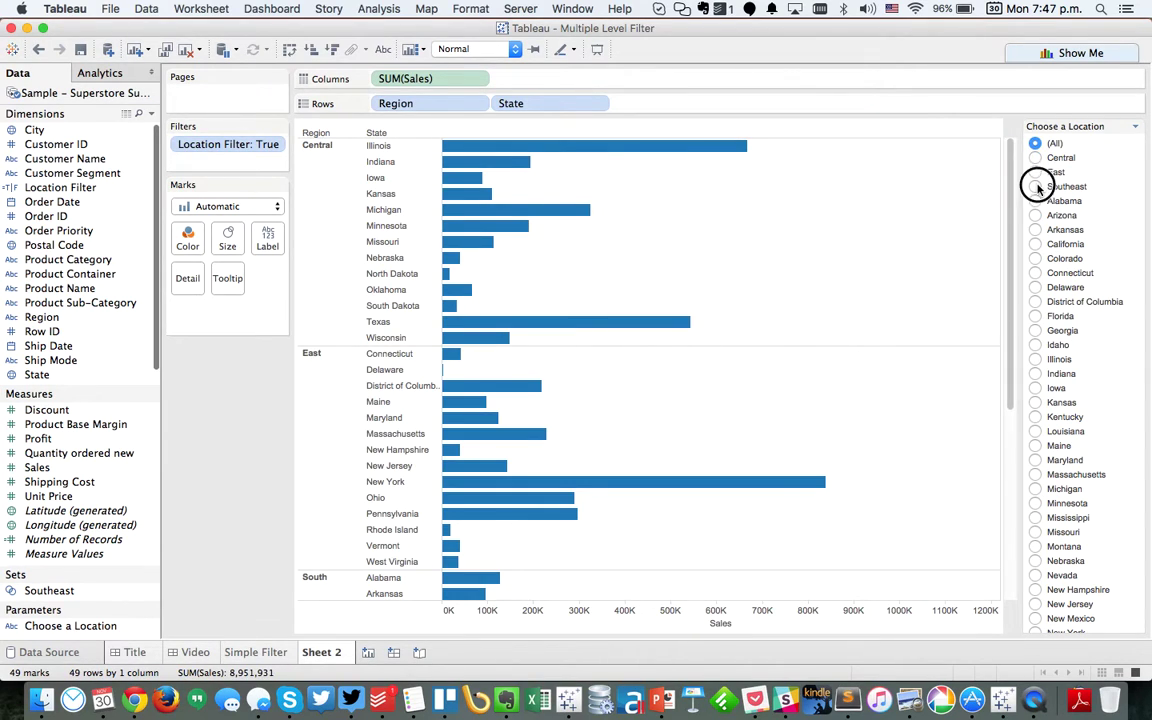
{"action": "left_click", "coordinate": [1035, 186]}
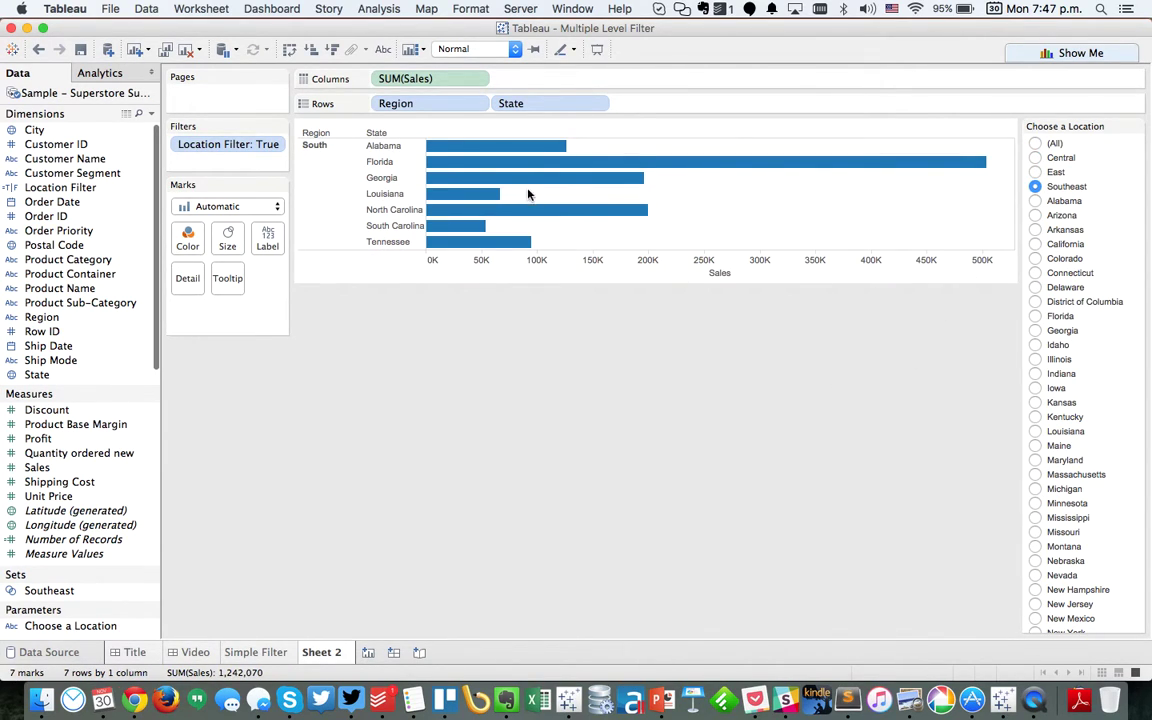
- Drop Region from Rows, leaving State-only sales bars for the seven Southeast states
{"action": "left_click_drag", "start_coordinate": [390, 103], "coordinate": [432, 483]}
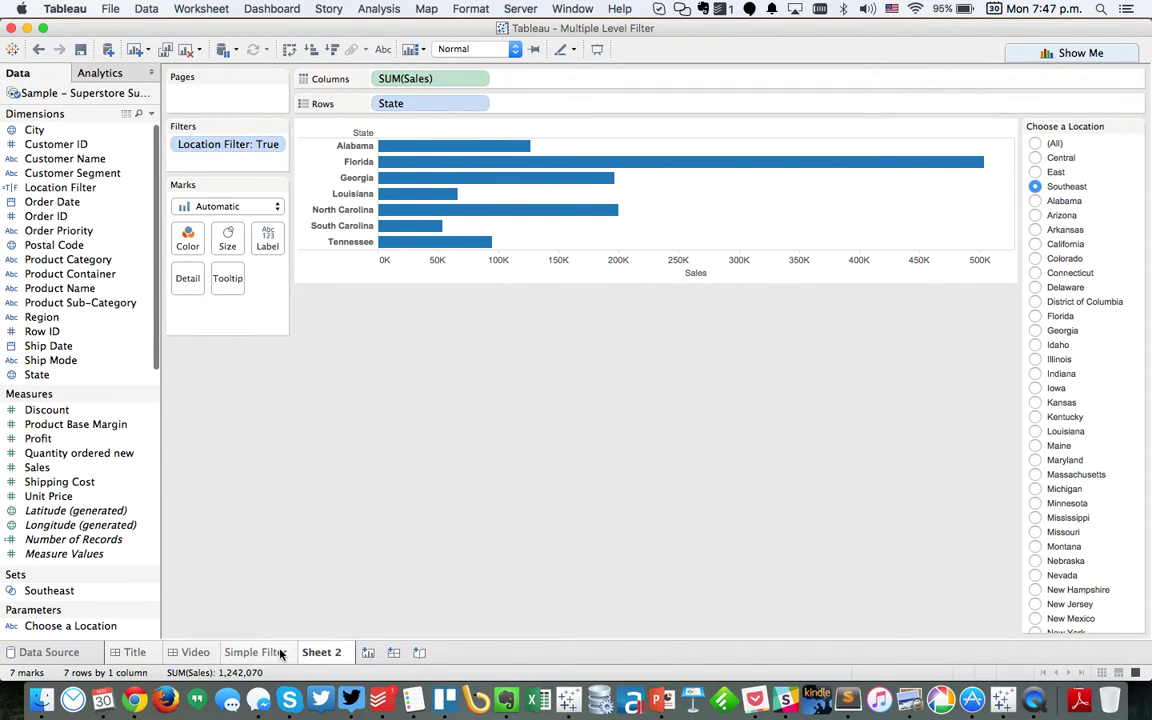
{"action": "mouse_move", "coordinate": [281, 653]}
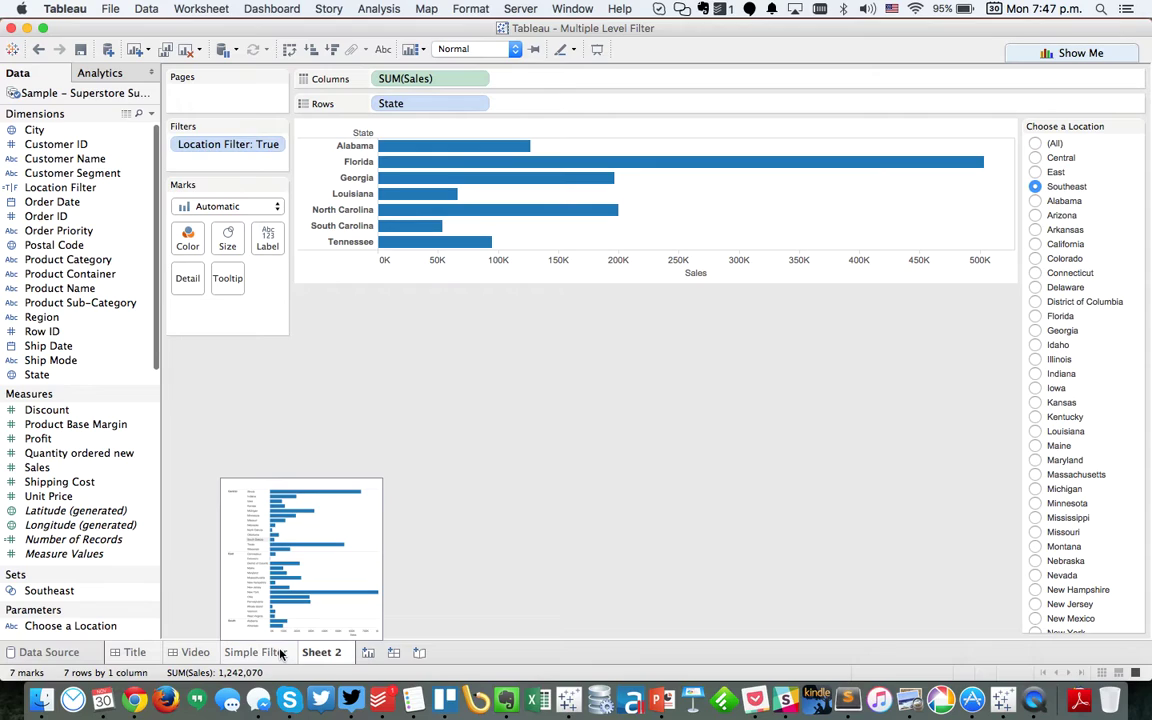